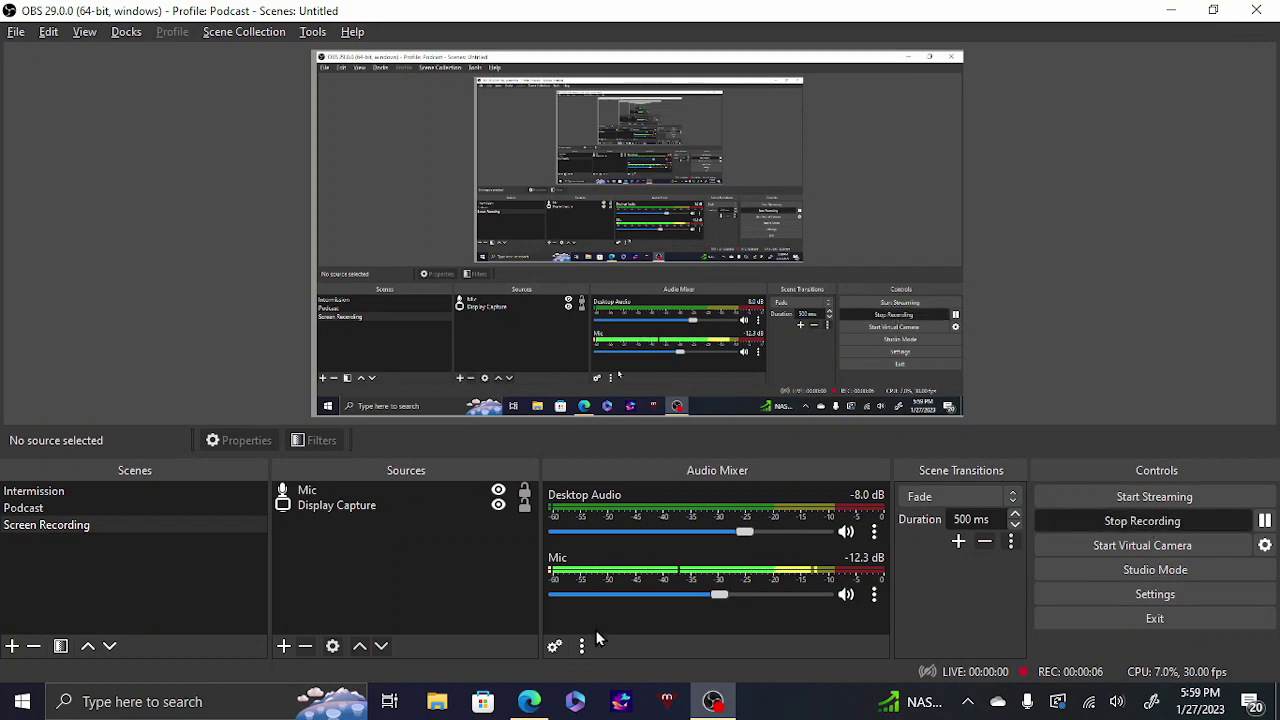
Switch from OBS to the Twitch Stream Manager tab in Edge.
{"action": "left_click", "coordinate": [529, 701]}
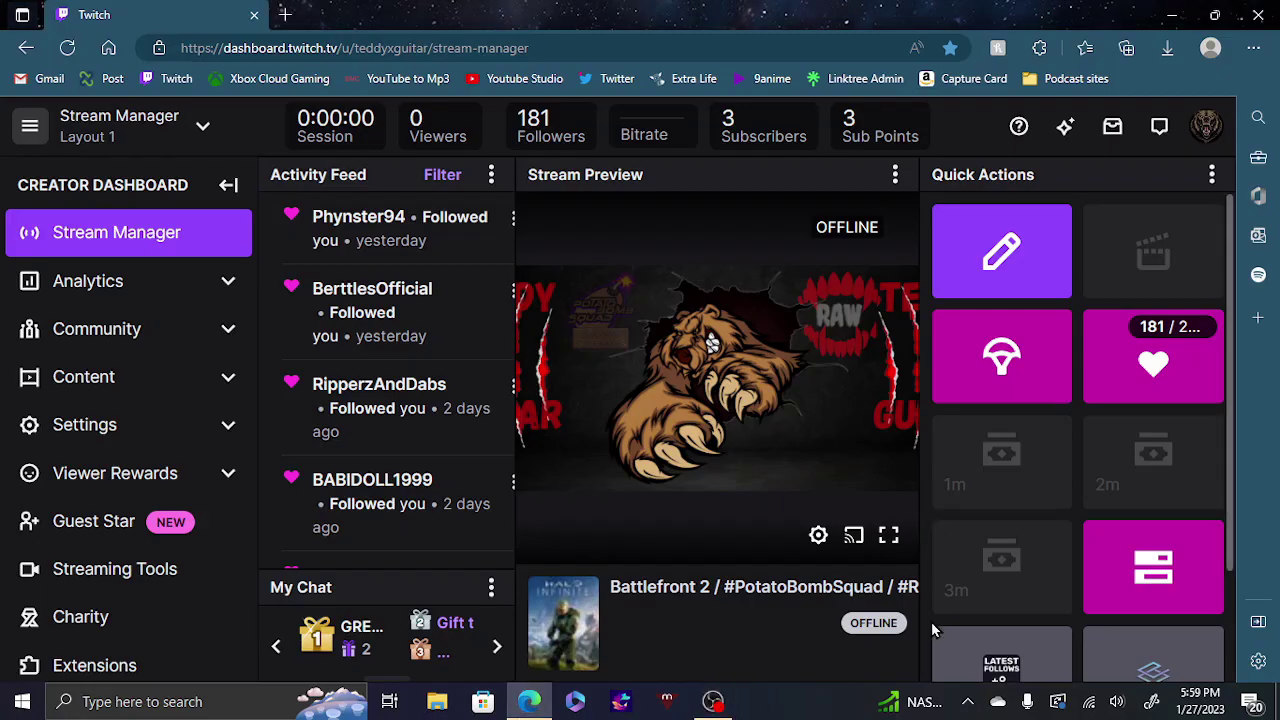
Scroll the Creator Dashboard sidebar down and open the Extensions page.
{"action": "scroll", "coordinate": [933, 628], "scroll_direction": "down", "scroll_amount": 2}
{"action": "scroll", "coordinate": [935, 632], "scroll_direction": "up", "scroll_amount": 2}
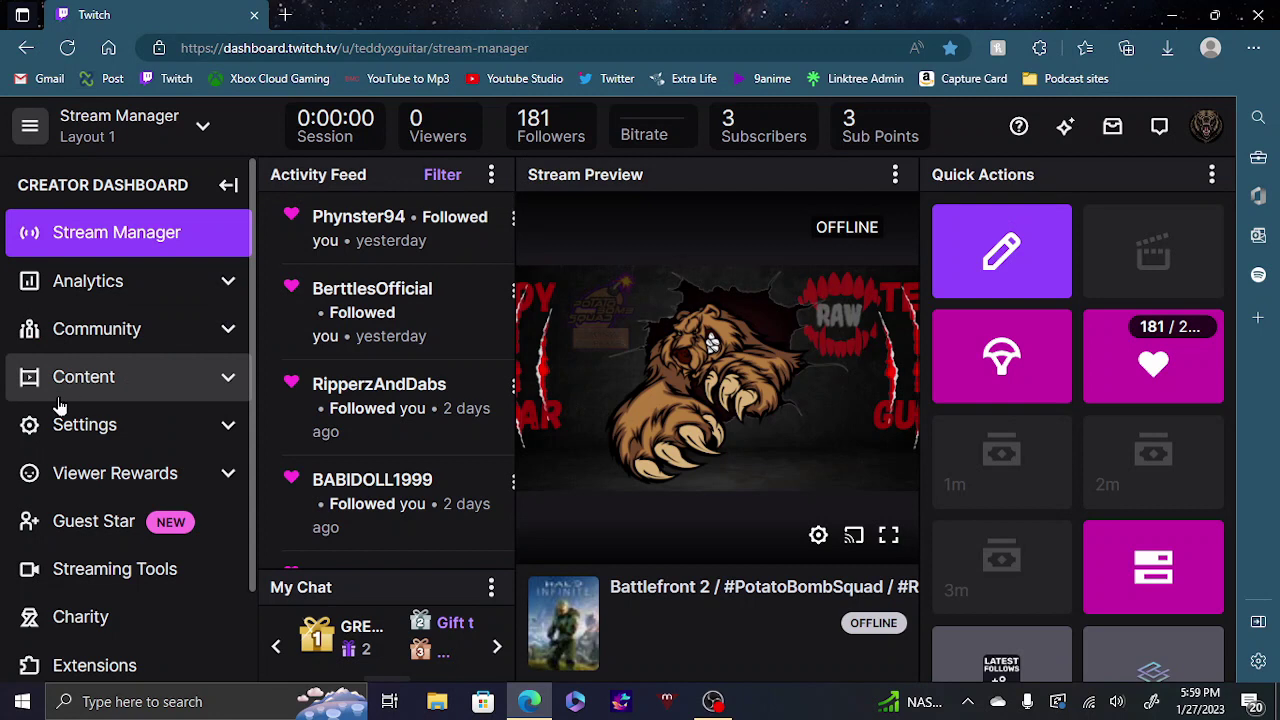
{"action": "scroll", "coordinate": [58, 403], "scroll_direction": "down", "scroll_amount": 1}
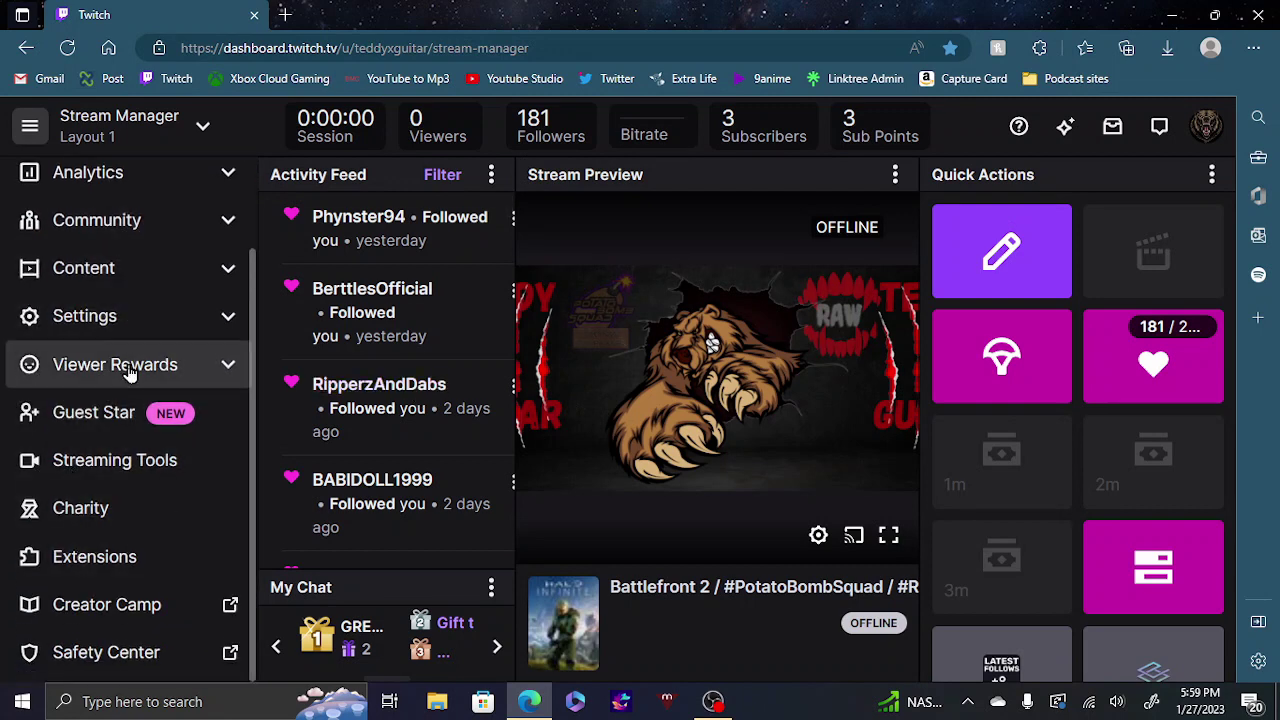
{"action": "scroll", "coordinate": [129, 372], "scroll_direction": "up", "scroll_amount": 1}
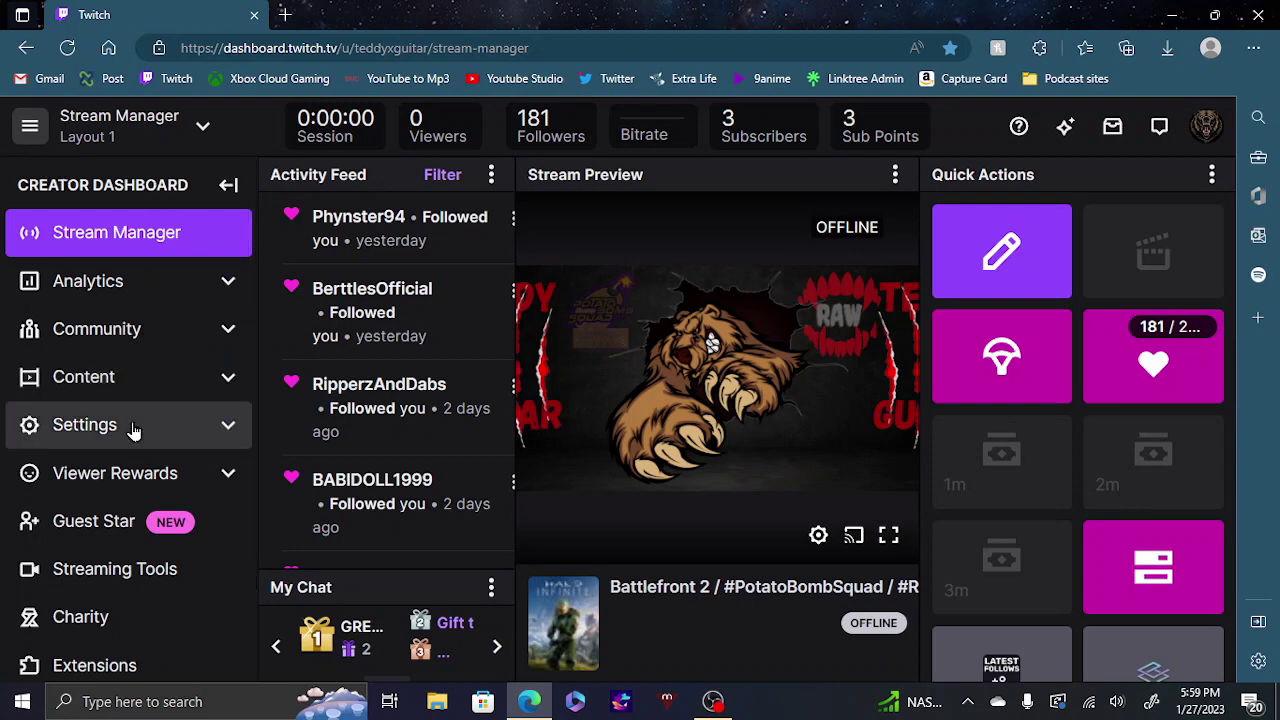
{"action": "scroll", "coordinate": [131, 431], "scroll_direction": "down", "scroll_amount": 1}
{"action": "left_click", "coordinate": [109, 578]}
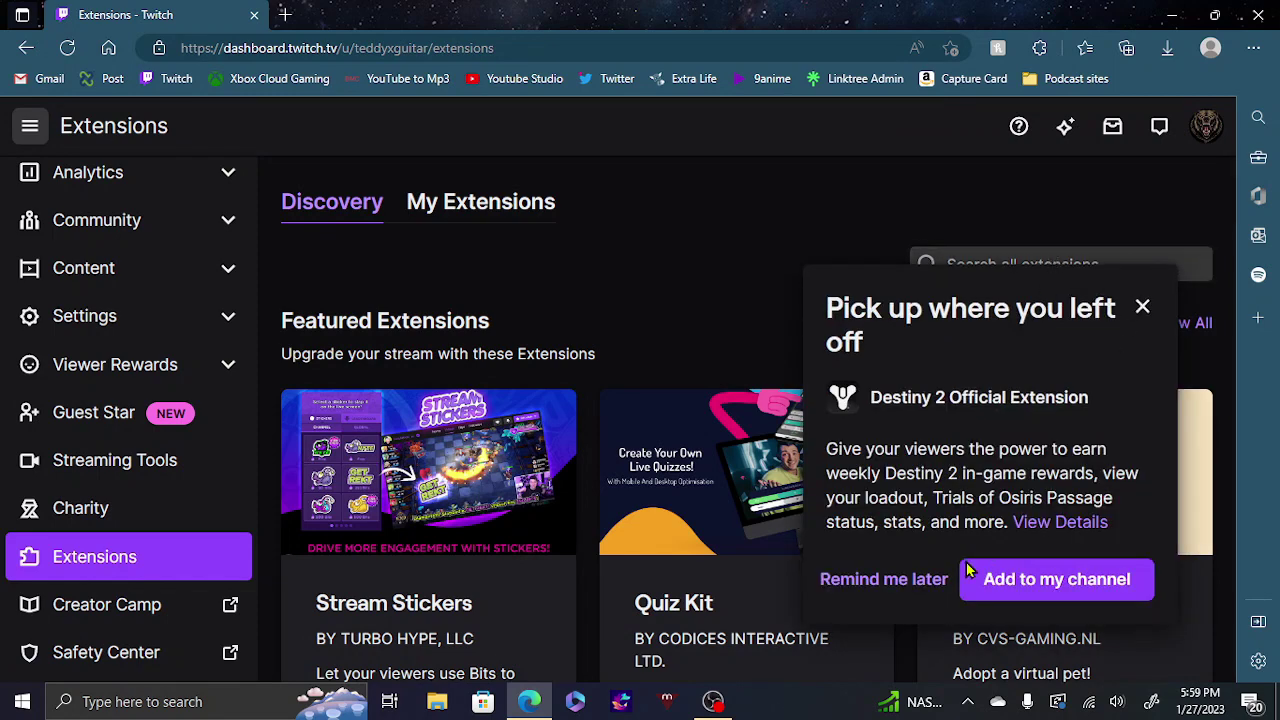
Dismiss the Destiny 2 suggestion, search 'Overlay Expert', and open the extension's configuration.
{"action": "left_click", "coordinate": [925, 578]}
{"action": "left_click", "coordinate": [1043, 262]}
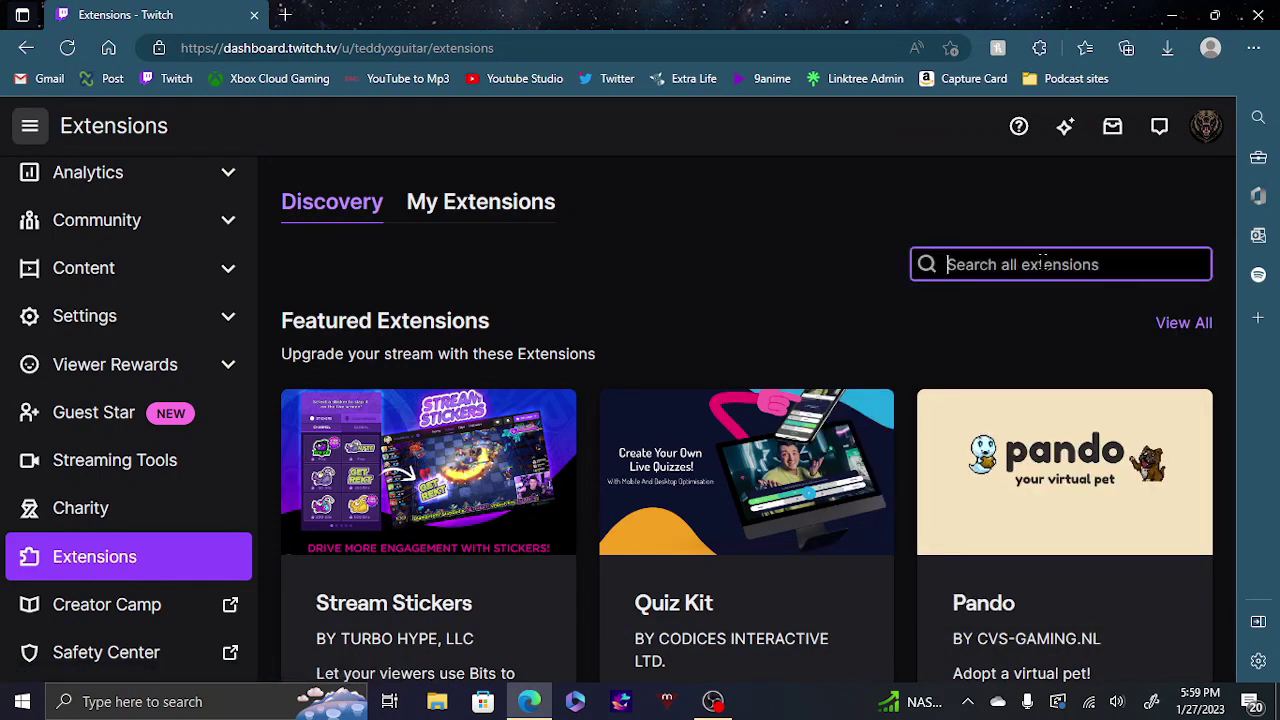
{"action": "type", "text": "o"}
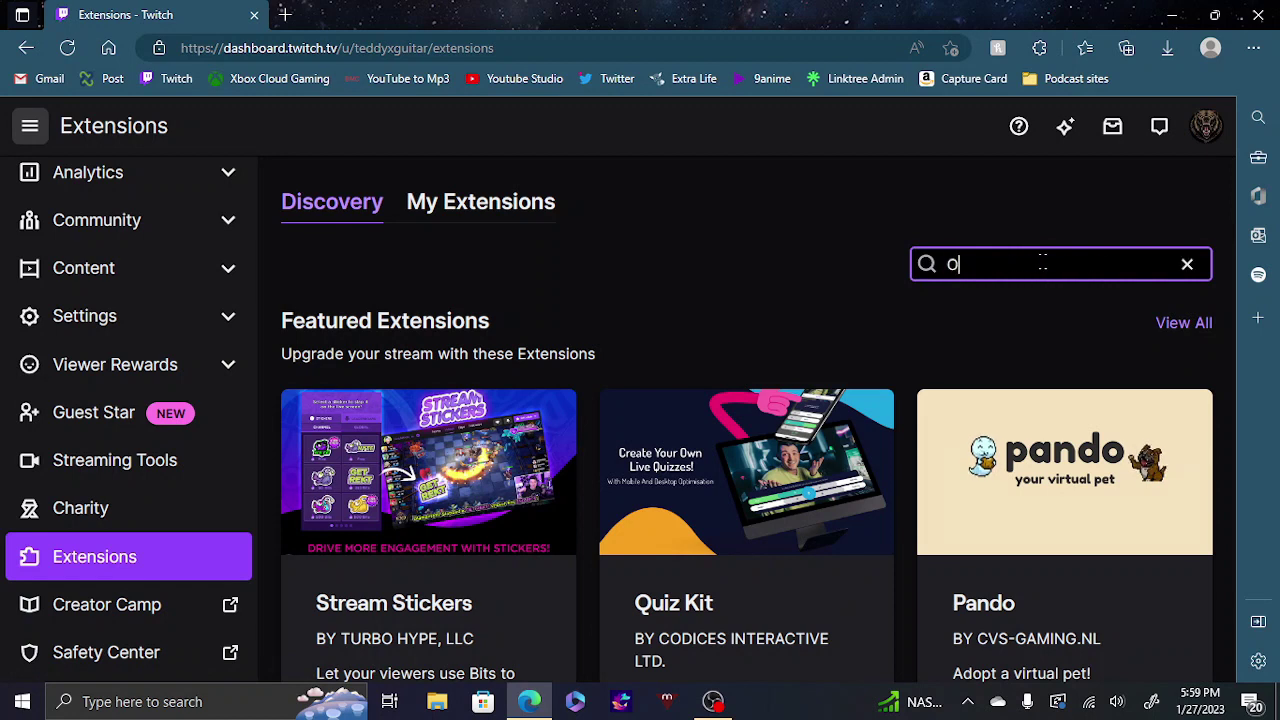
{"action": "type", "text": "very"}
{"action": "key", "text": "BackSpace"}
{"action": "type", "text": "l"}
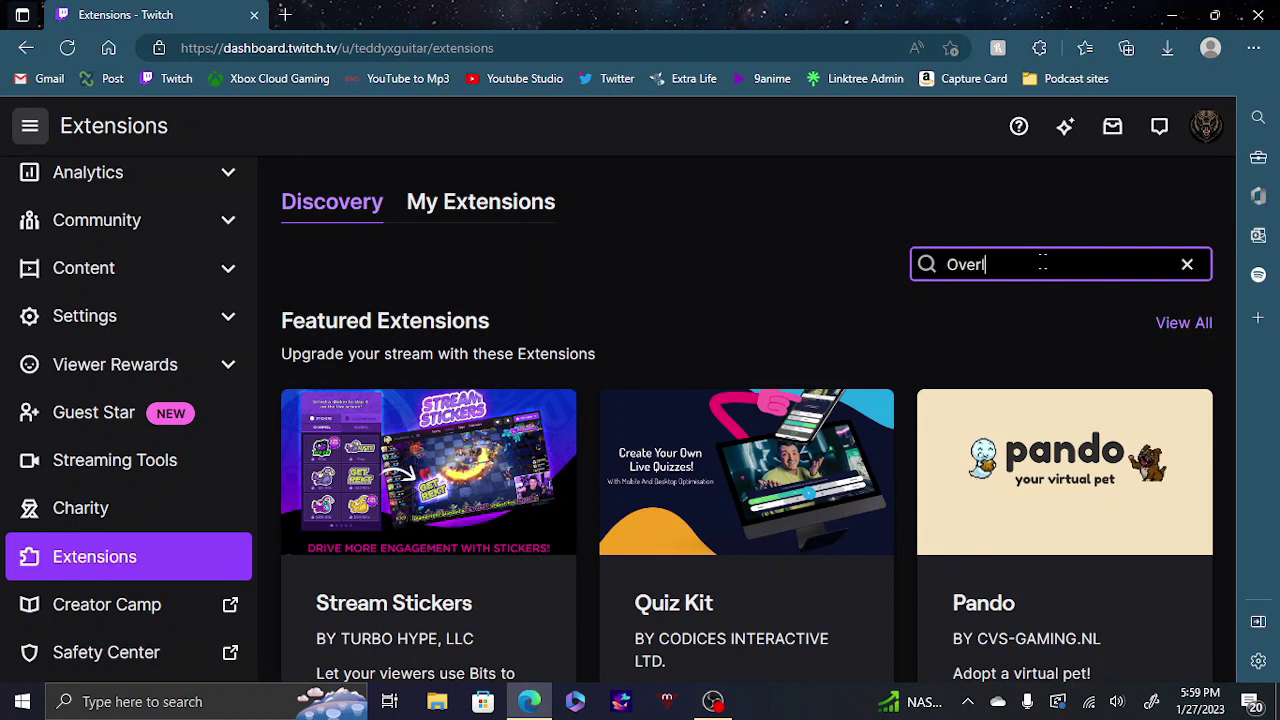
{"action": "type", "text": "ay Expe"}
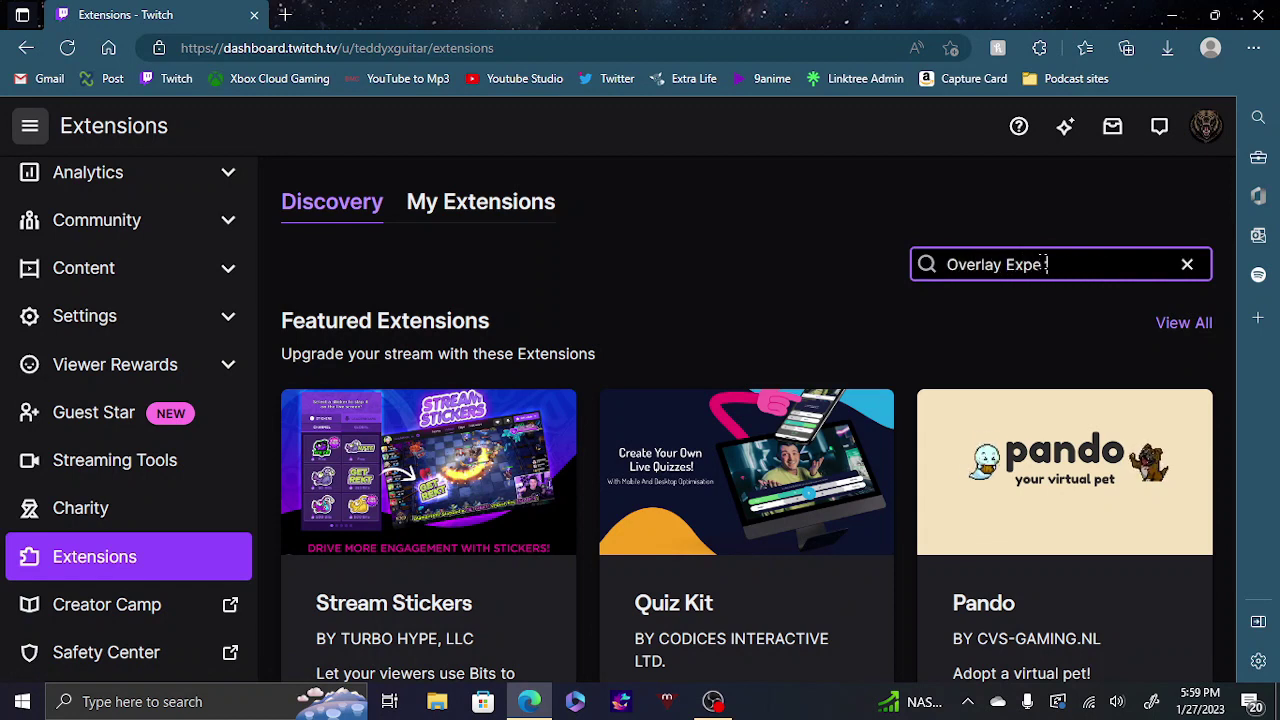
{"action": "type", "text": "rt"}
{"action": "key", "text": "Return"}
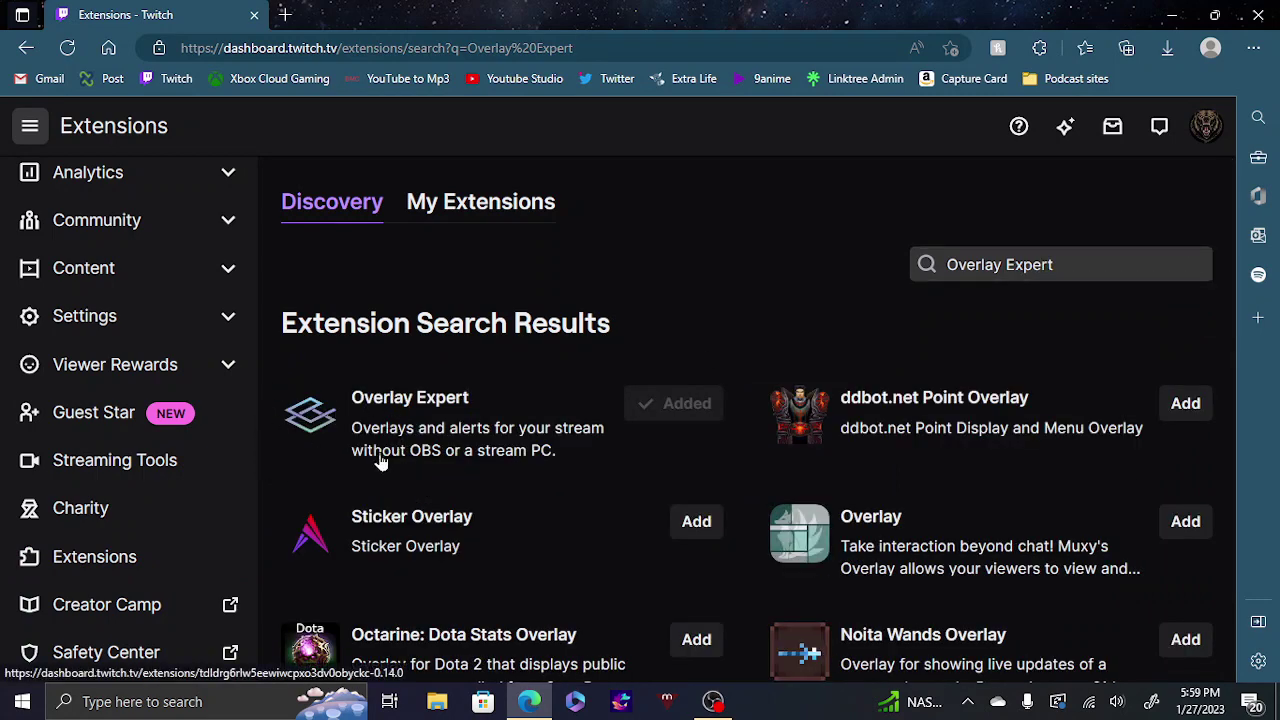
{"action": "left_click", "coordinate": [422, 400]}
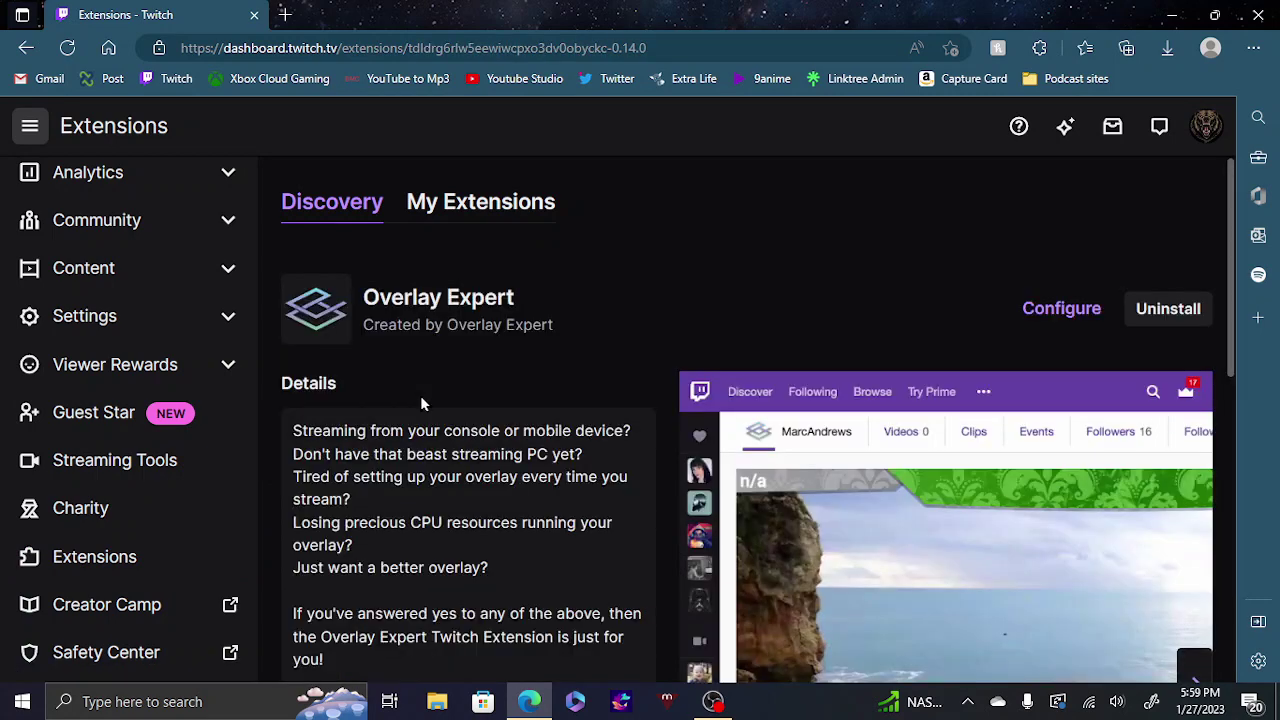
{"action": "left_click", "coordinate": [1062, 312]}
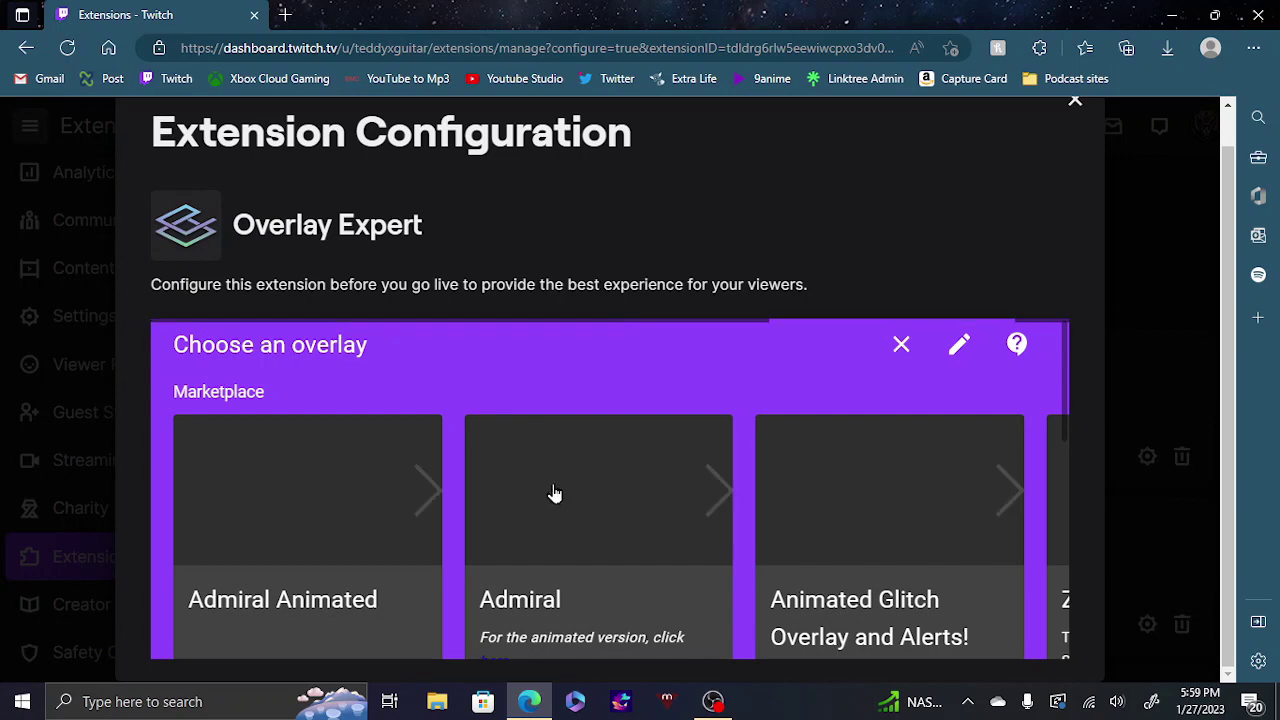
Scroll the Choose an overlay carousel past the marketplace cards to the Blueprint card.
{"action": "scroll", "coordinate": [551, 500], "scroll_direction": "down", "scroll_amount": 3}
{"action": "scroll", "coordinate": [572, 490], "scroll_direction": "down", "scroll_amount": 3}
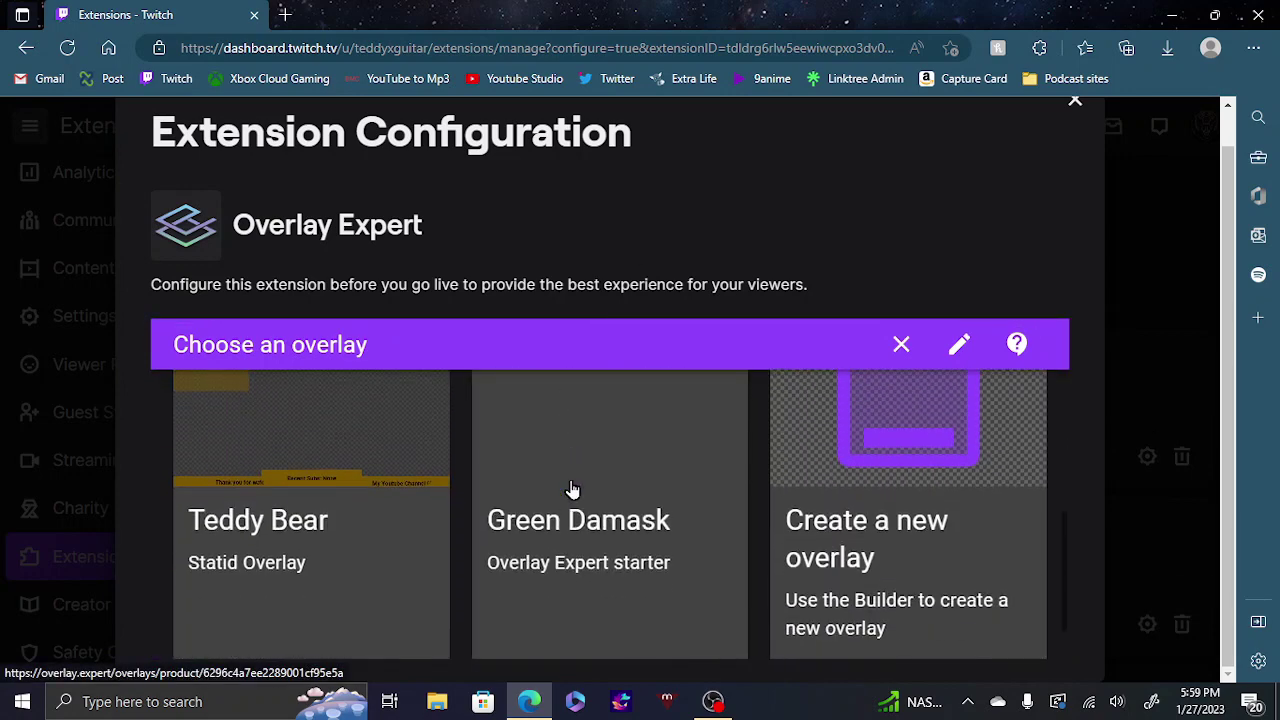
{"action": "scroll", "coordinate": [572, 490], "scroll_direction": "up", "scroll_amount": 1}
{"action": "scroll", "coordinate": [572, 490], "scroll_direction": "down", "scroll_amount": 1}
{"action": "scroll", "coordinate": [572, 490], "scroll_direction": "up", "scroll_amount": 1}
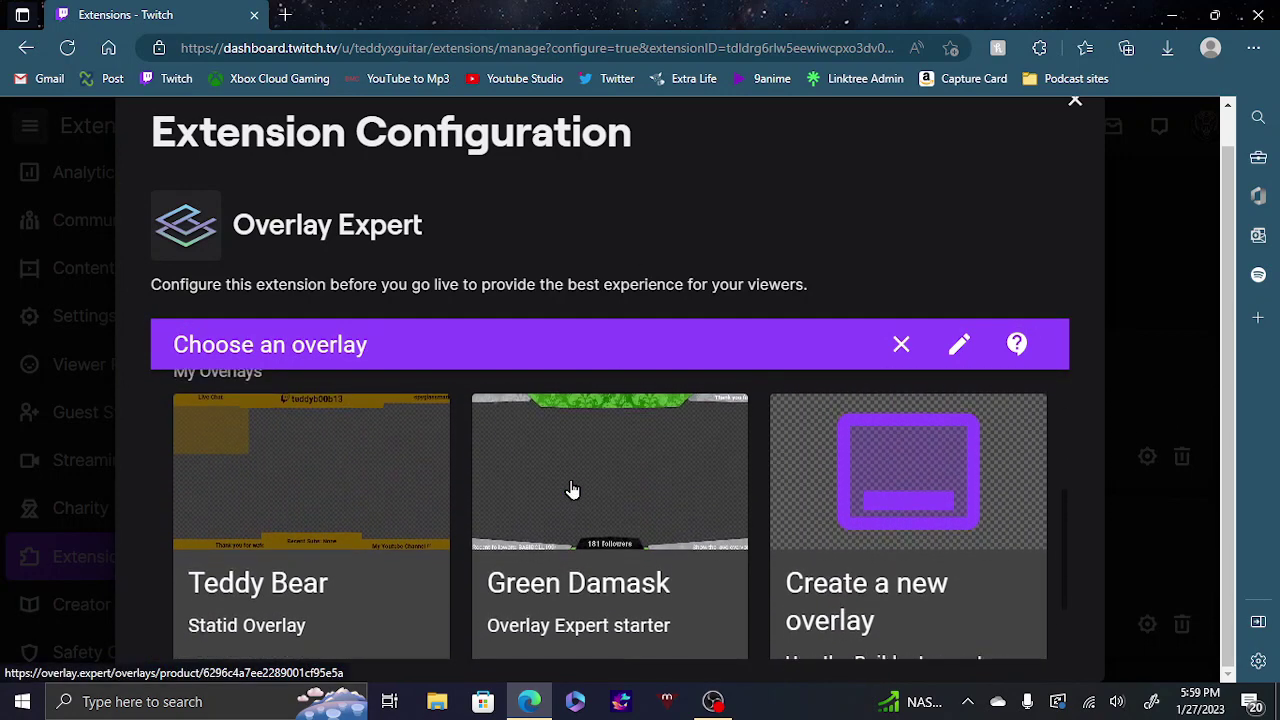
{"action": "scroll", "coordinate": [572, 490], "scroll_direction": "down", "scroll_amount": 1}
{"action": "scroll", "coordinate": [572, 490], "scroll_direction": "up", "scroll_amount": 3}
{"action": "scroll", "coordinate": [572, 490], "scroll_direction": "right", "scroll_amount": 1}
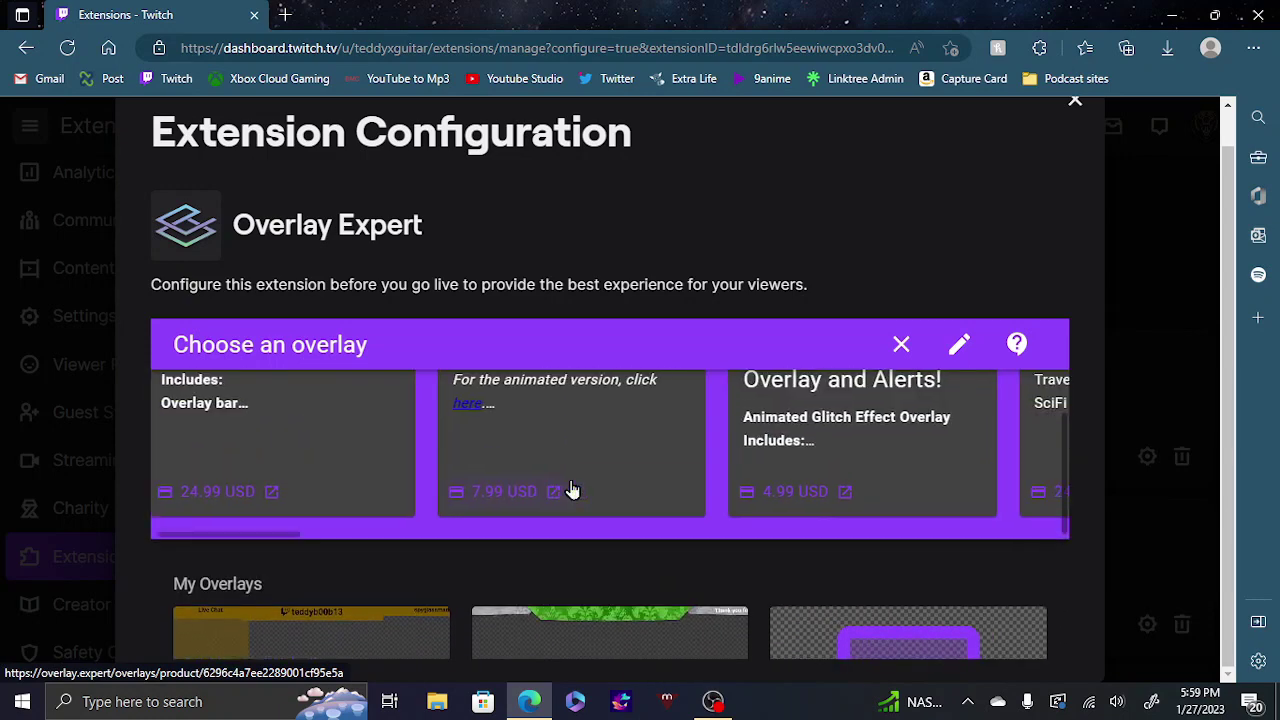
{"action": "scroll", "coordinate": [678, 455], "scroll_direction": "up", "scroll_amount": 1}
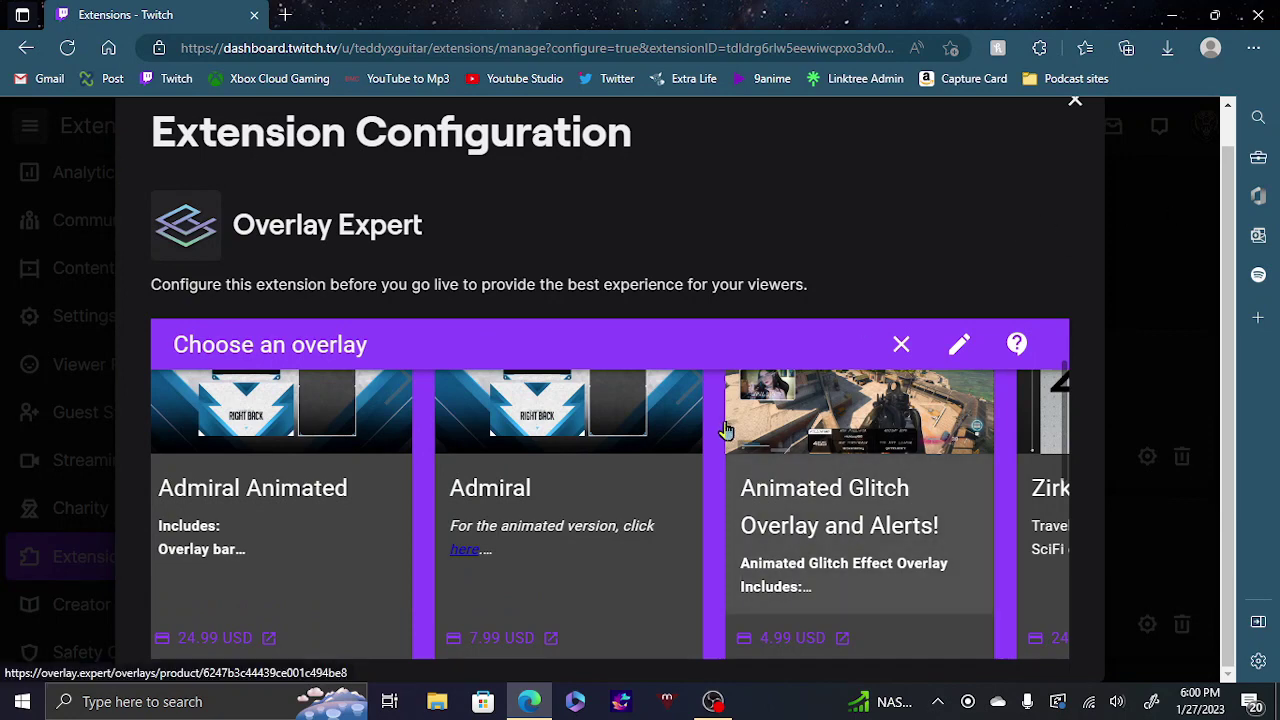
{"action": "scroll", "coordinate": [424, 458], "scroll_direction": "left", "scroll_amount": 1}
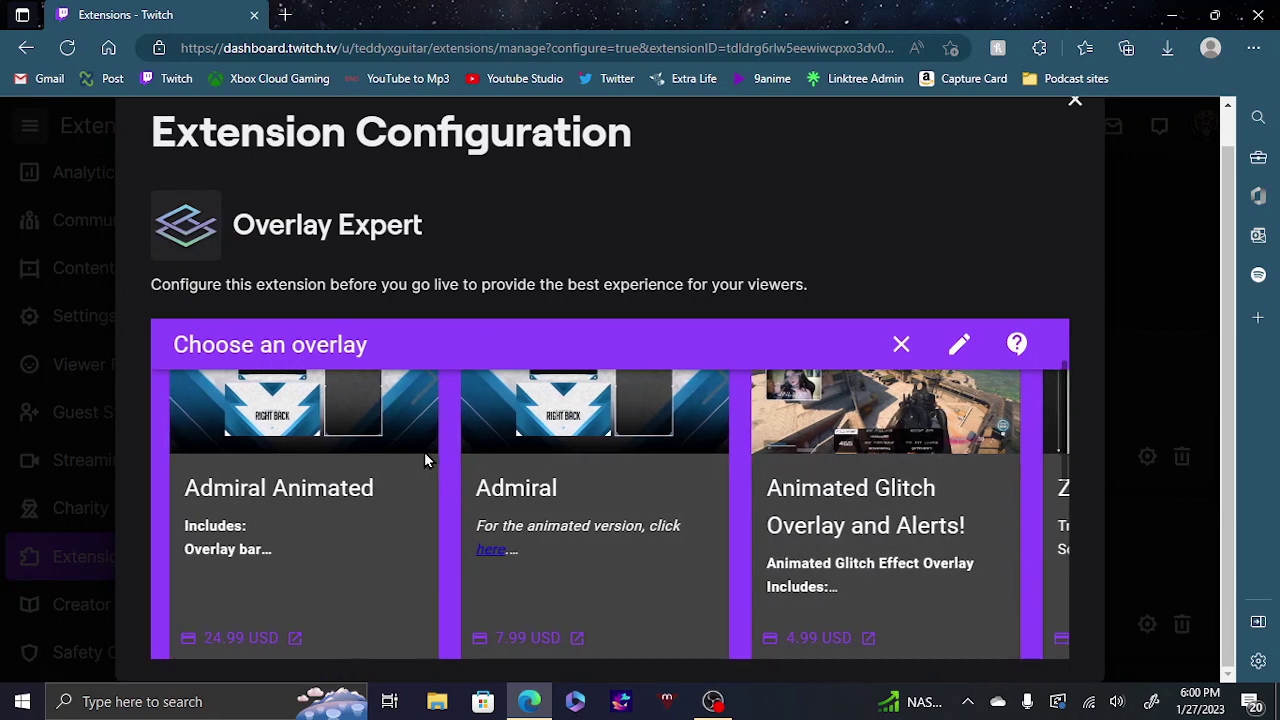
{"action": "scroll", "coordinate": [424, 452], "scroll_direction": "right", "scroll_amount": 1}
{"action": "scroll", "coordinate": [424, 452], "scroll_direction": "right", "scroll_amount": 2}
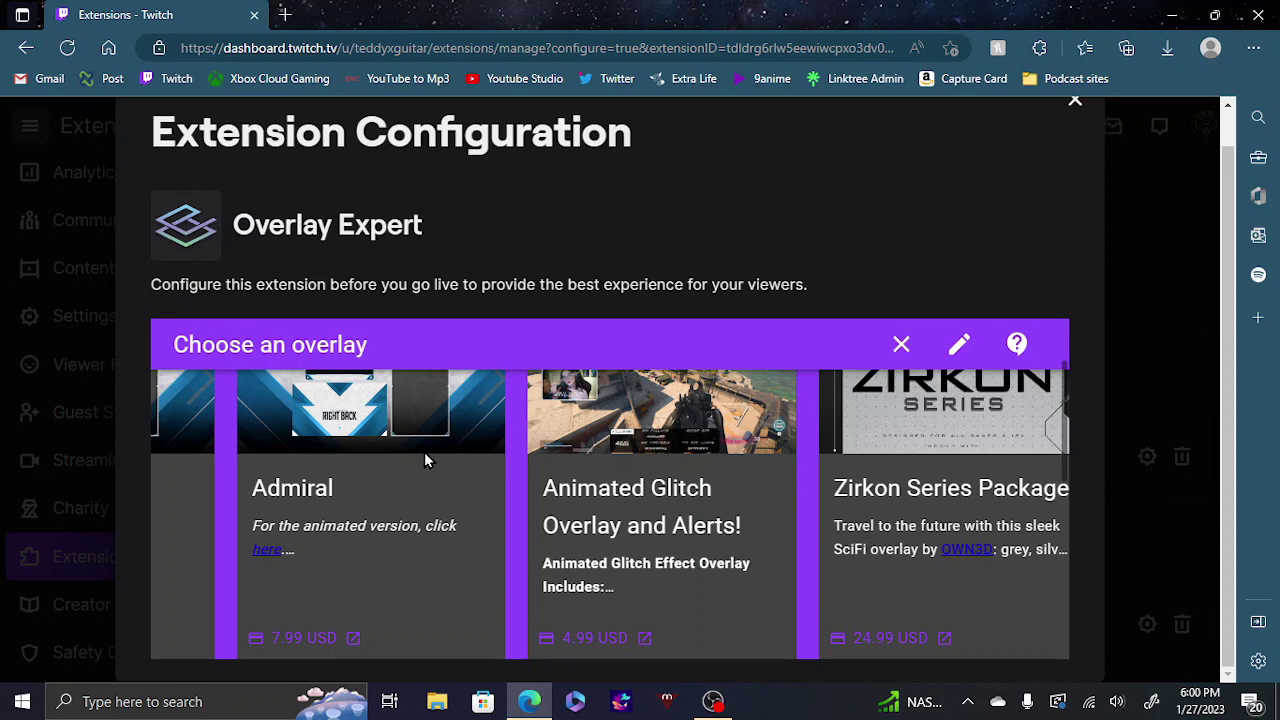
{"action": "scroll", "coordinate": [424, 452], "scroll_direction": "right", "scroll_amount": 15}
{"action": "scroll", "coordinate": [424, 452], "scroll_direction": "right", "scroll_amount": 15}
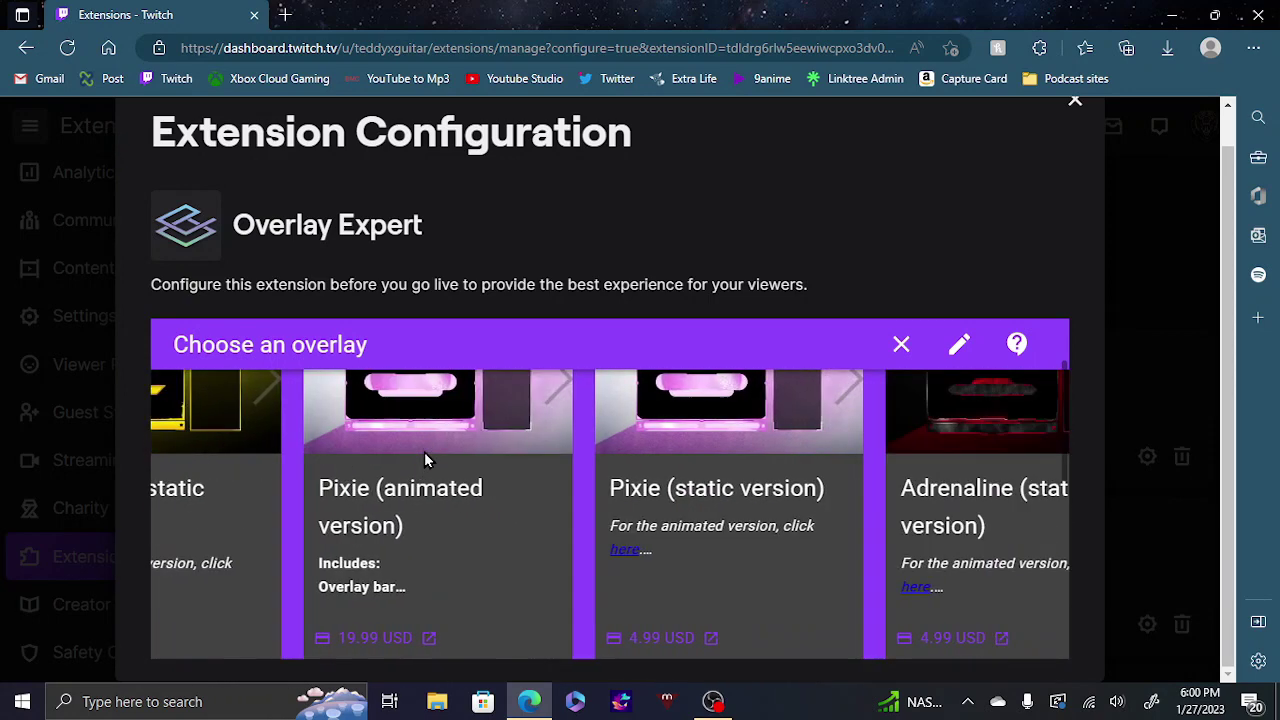
{"action": "scroll", "coordinate": [424, 452], "scroll_direction": "right", "scroll_amount": 10}
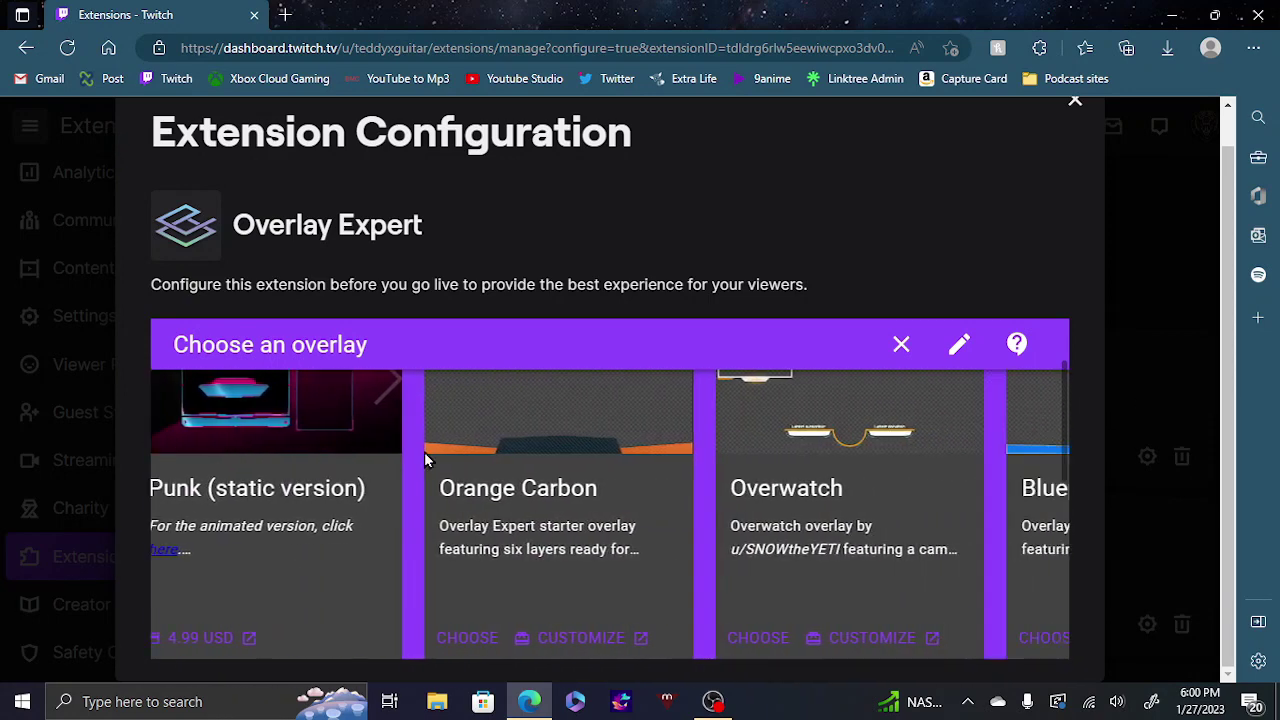
{"action": "scroll", "coordinate": [349, 486], "scroll_direction": "left", "scroll_amount": 2}
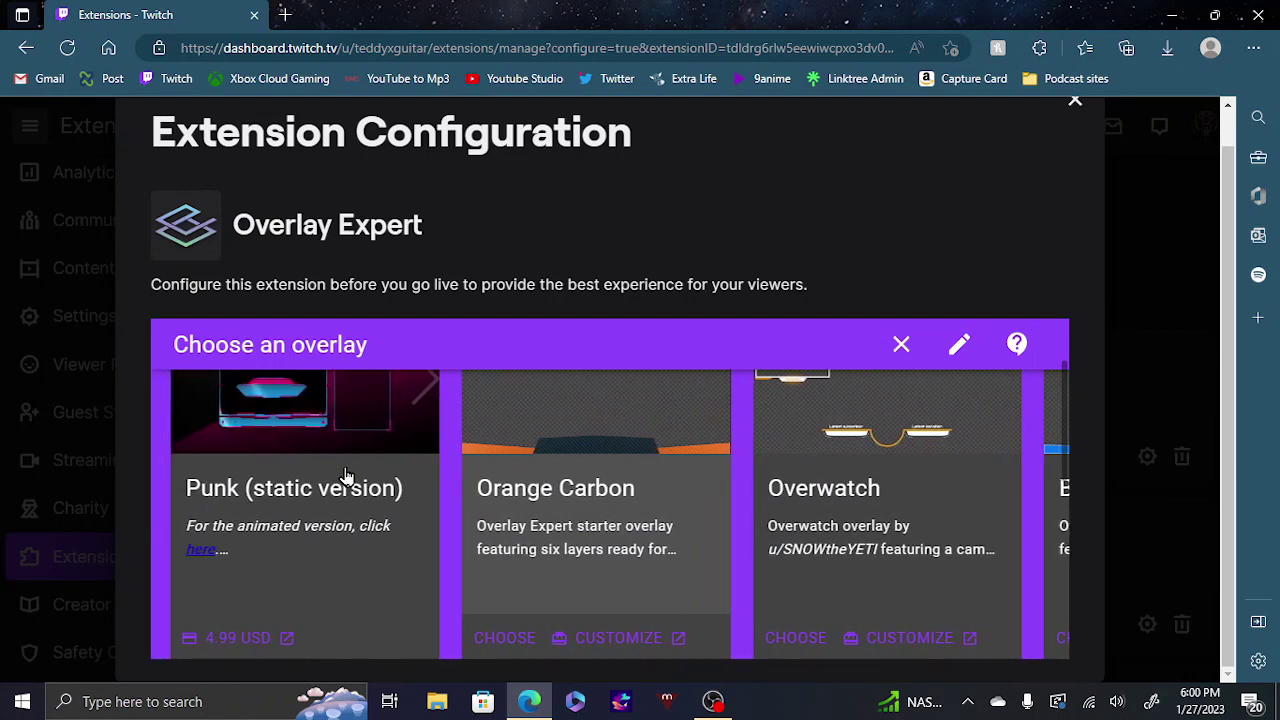
{"action": "scroll", "coordinate": [343, 486], "scroll_direction": "right", "scroll_amount": 2}
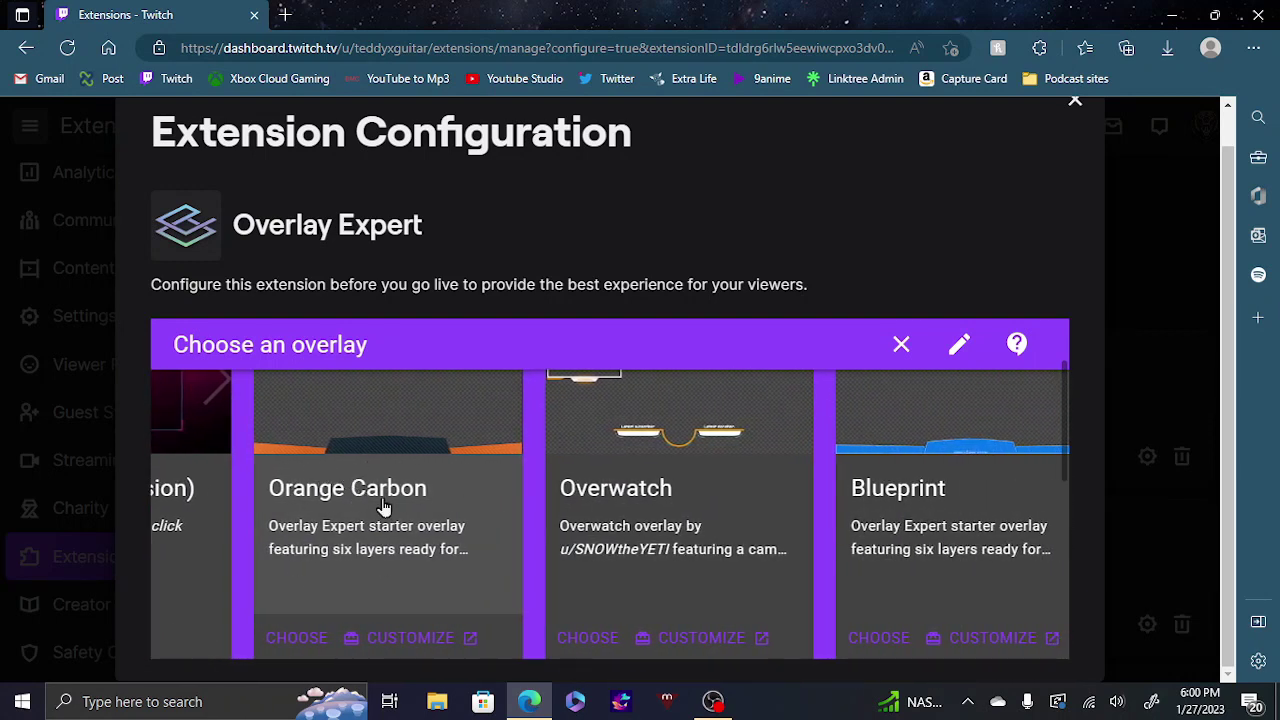
{"action": "scroll", "coordinate": [880, 525], "scroll_direction": "right", "scroll_amount": 1}
{"action": "scroll", "coordinate": [897, 533], "scroll_direction": "right", "scroll_amount": 5}
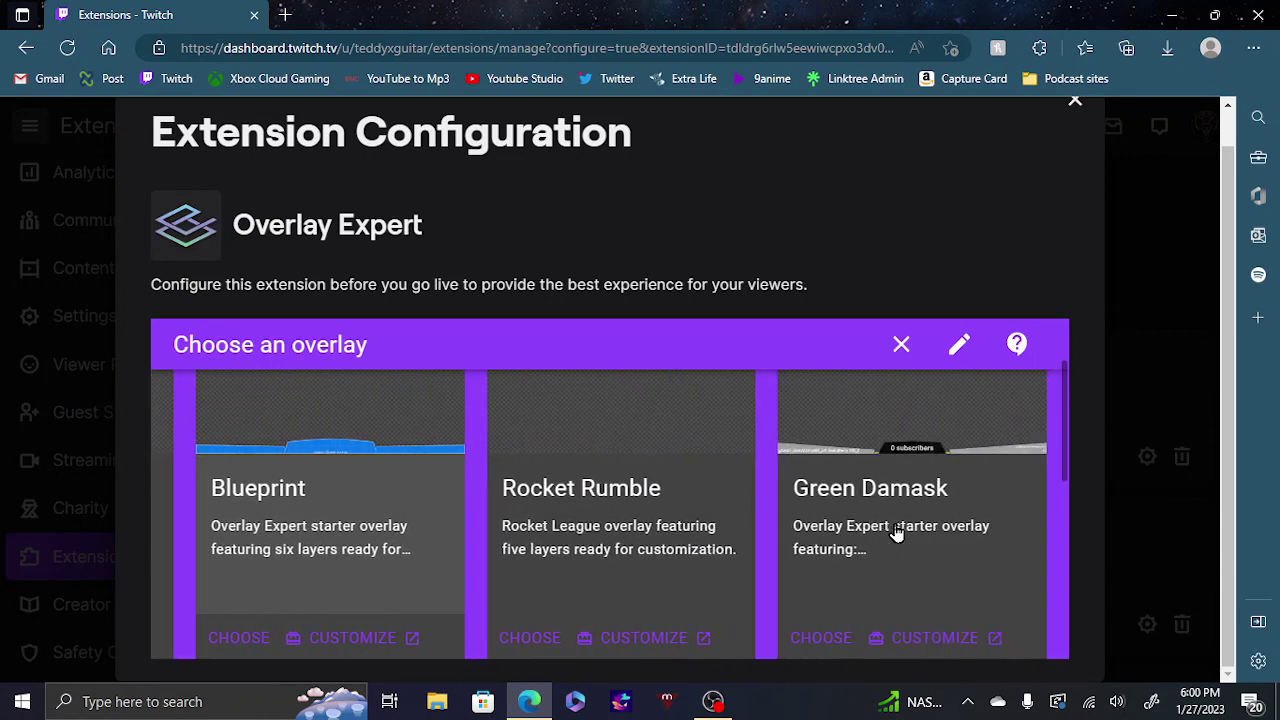
{"action": "scroll", "coordinate": [623, 545], "scroll_direction": "left", "scroll_amount": 5}
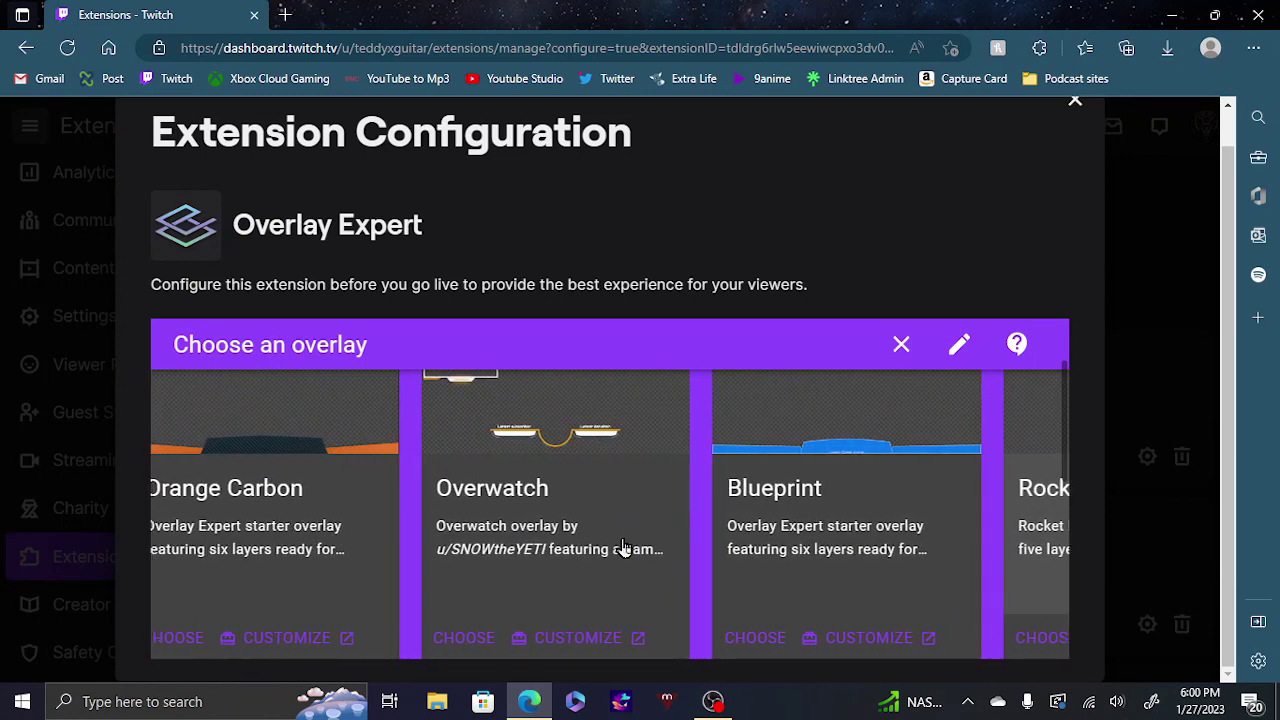
{"action": "scroll", "coordinate": [623, 545], "scroll_direction": "right", "scroll_amount": 3}
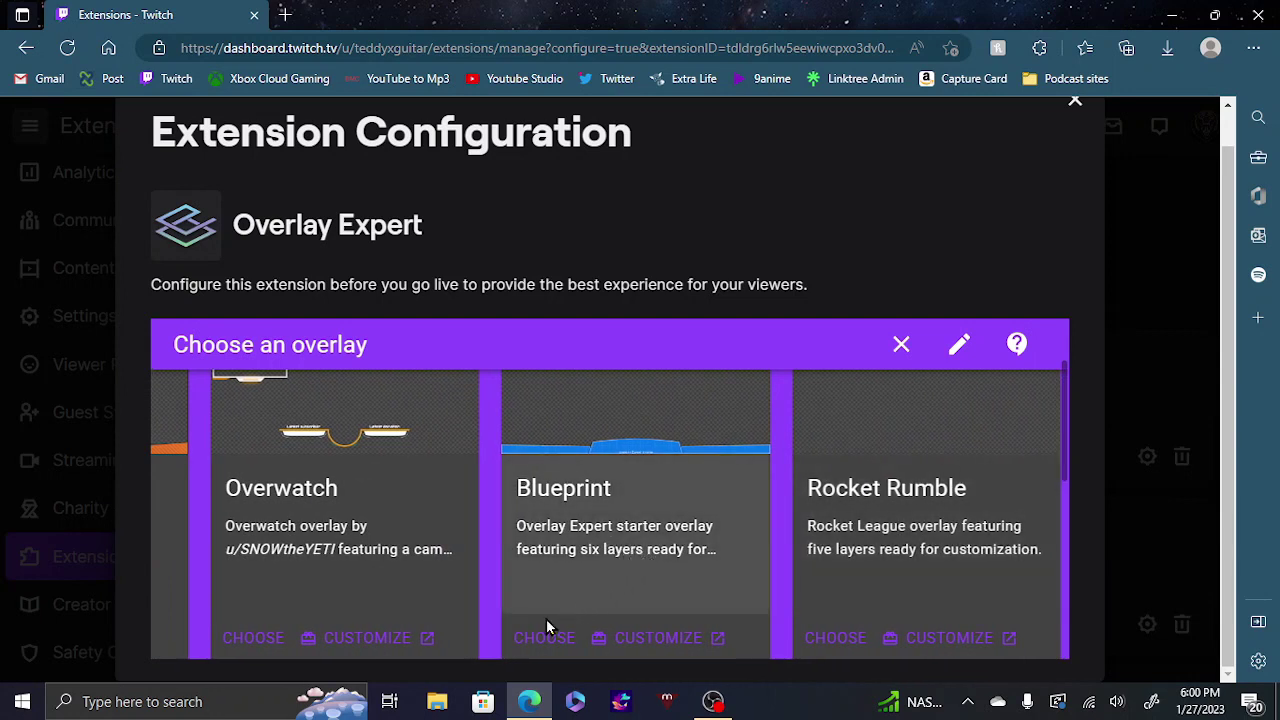
Open the Blueprint overlay in the Builder, decline the walkthrough, and zoom the page in.
{"action": "left_click", "coordinate": [636, 641]}
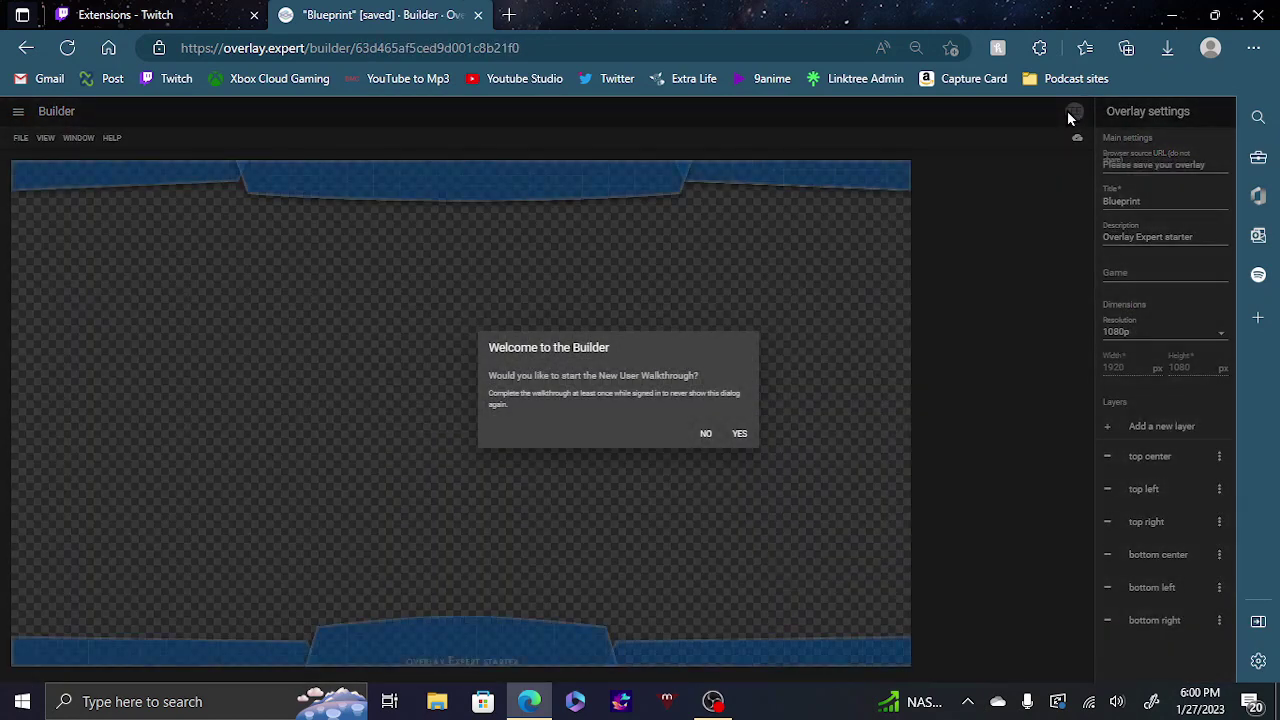
{"action": "left_click", "coordinate": [703, 436]}
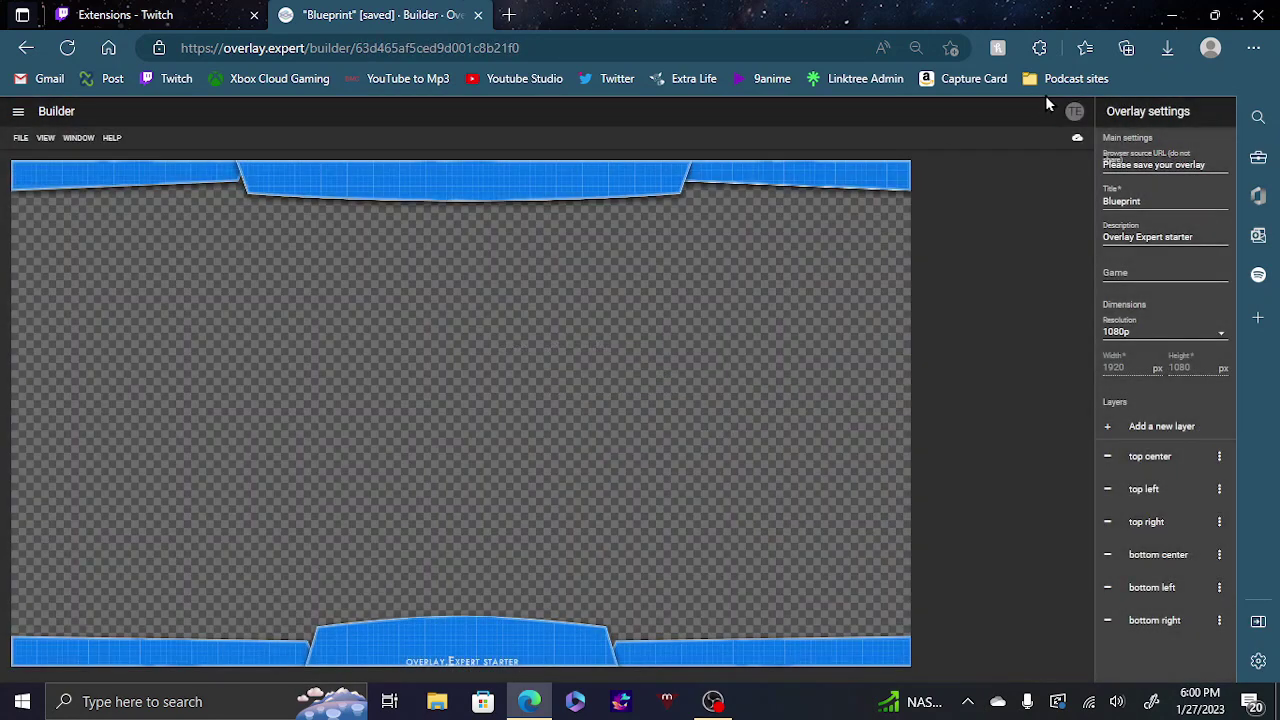
{"action": "left_click", "coordinate": [1073, 114]}
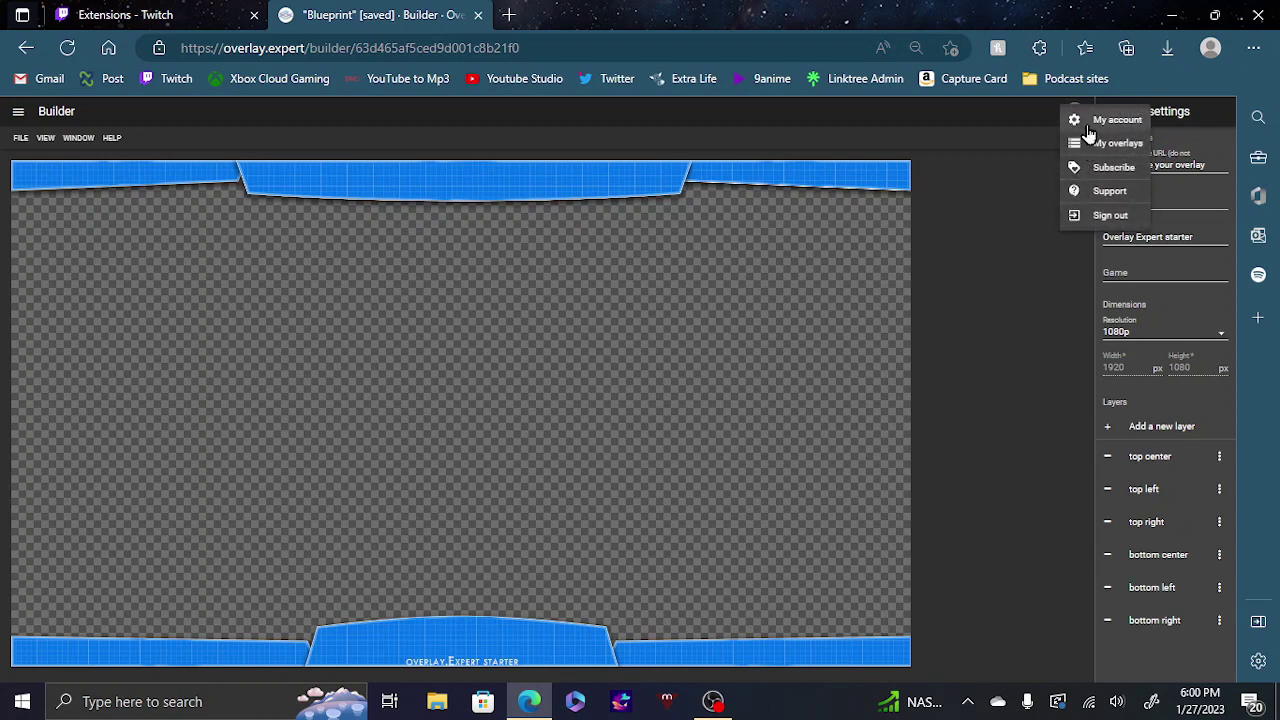
{"action": "left_click", "coordinate": [1017, 202]}
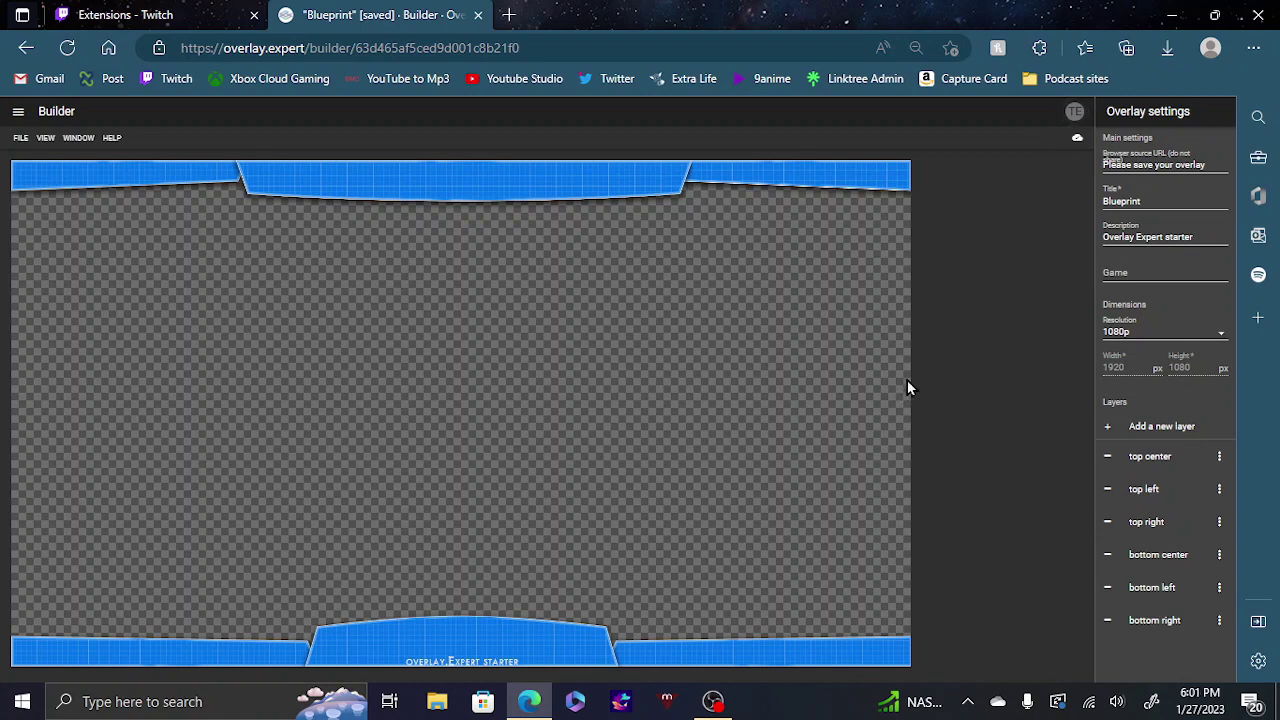
{"action": "key", "text": "ctrl+plus"}
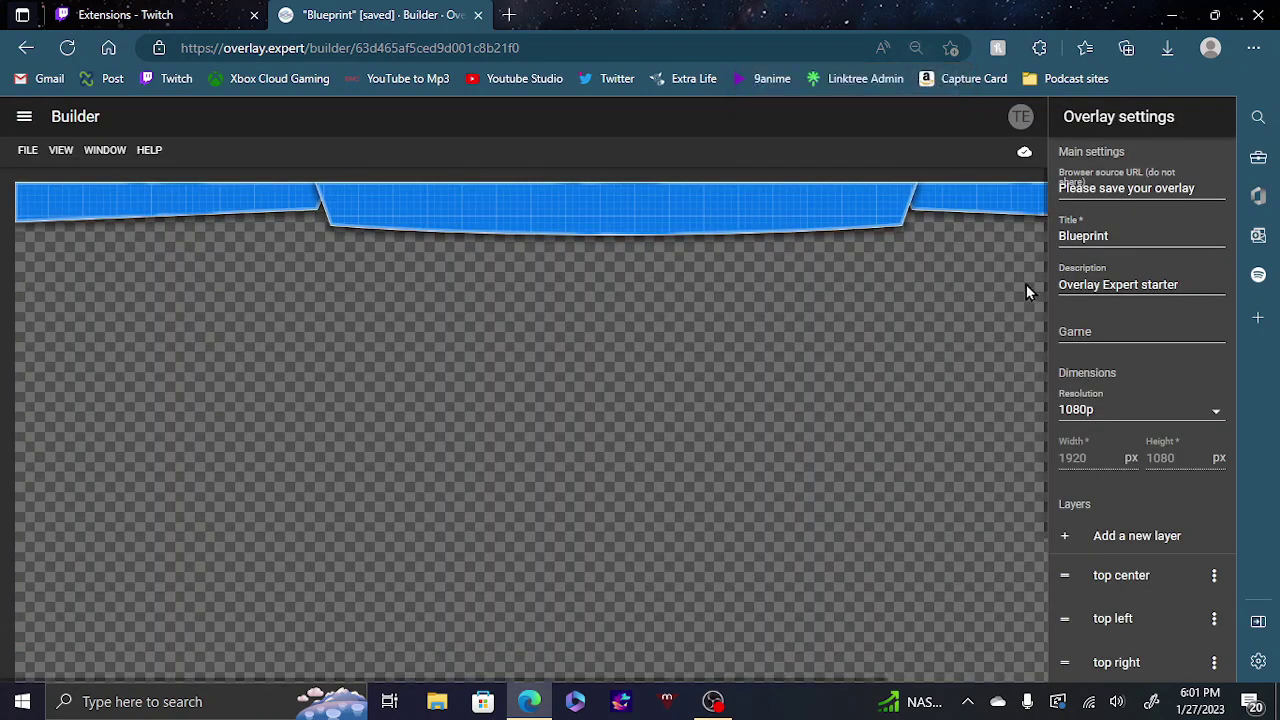
Open the bottom right layer's settings and add a new text group to it.
{"action": "scroll", "coordinate": [1080, 482], "scroll_direction": "down", "scroll_amount": 2}
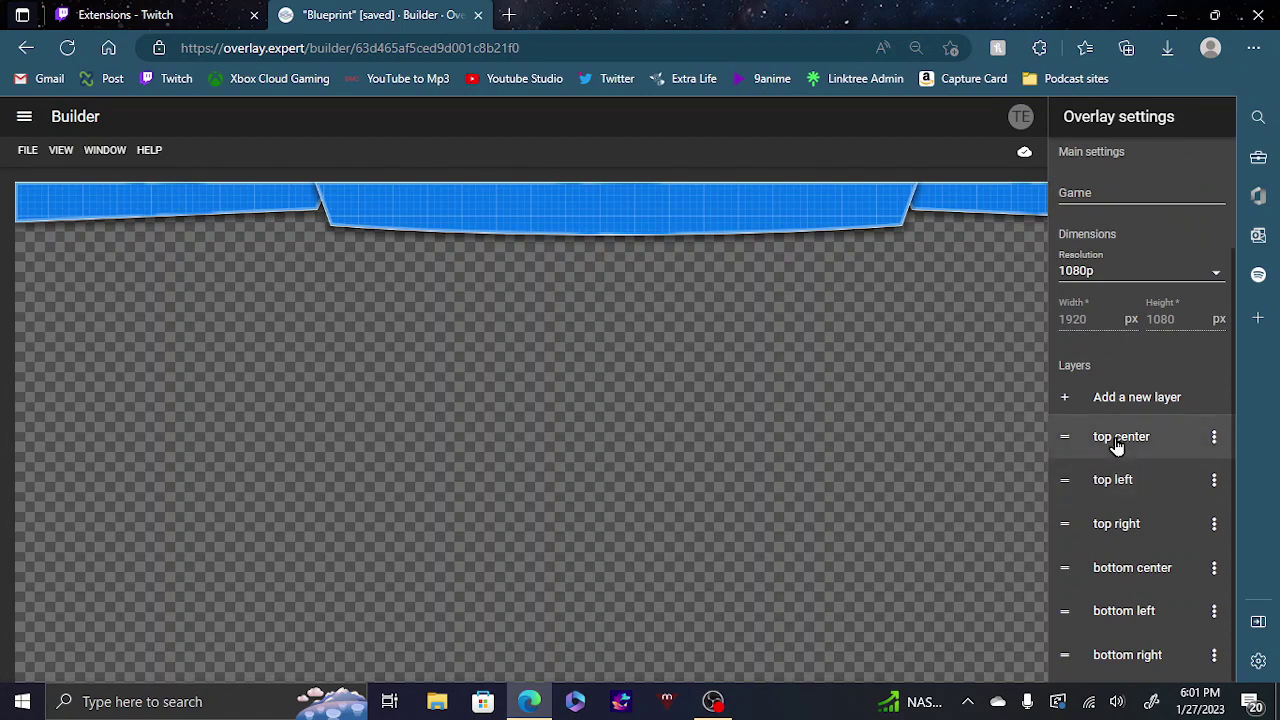
{"action": "left_click", "coordinate": [1116, 446]}
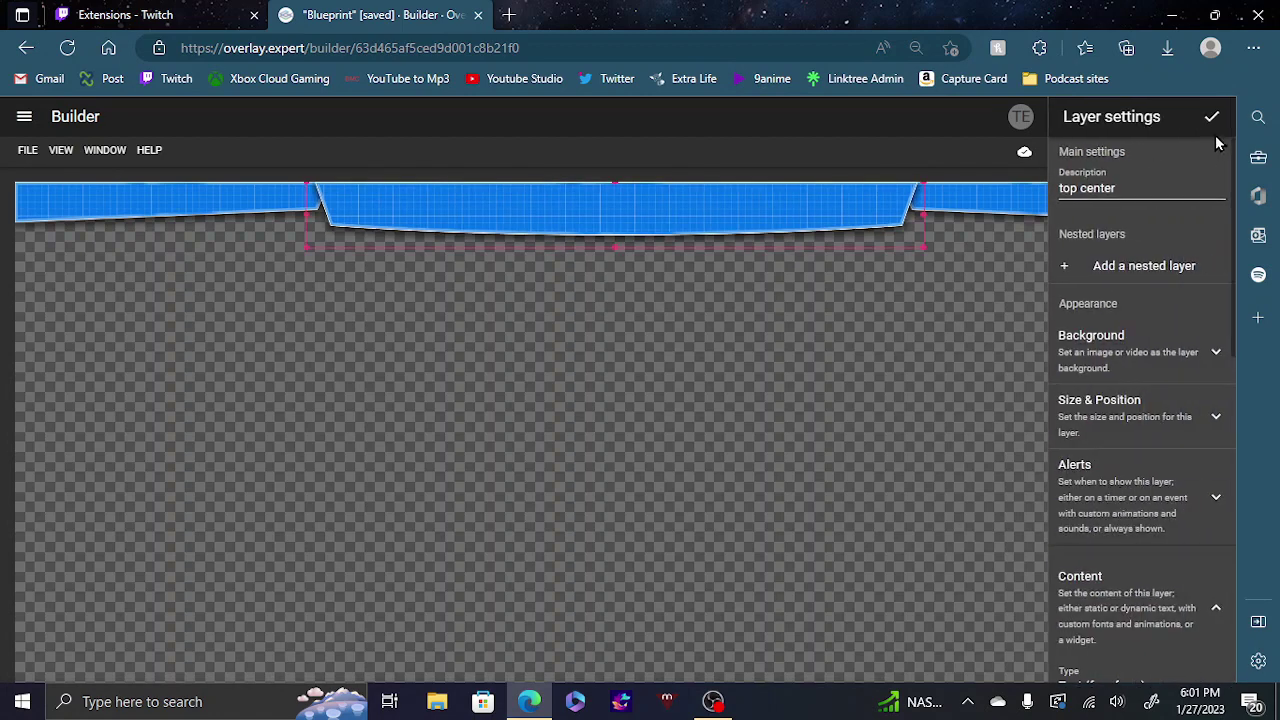
{"action": "left_click", "coordinate": [1211, 118]}
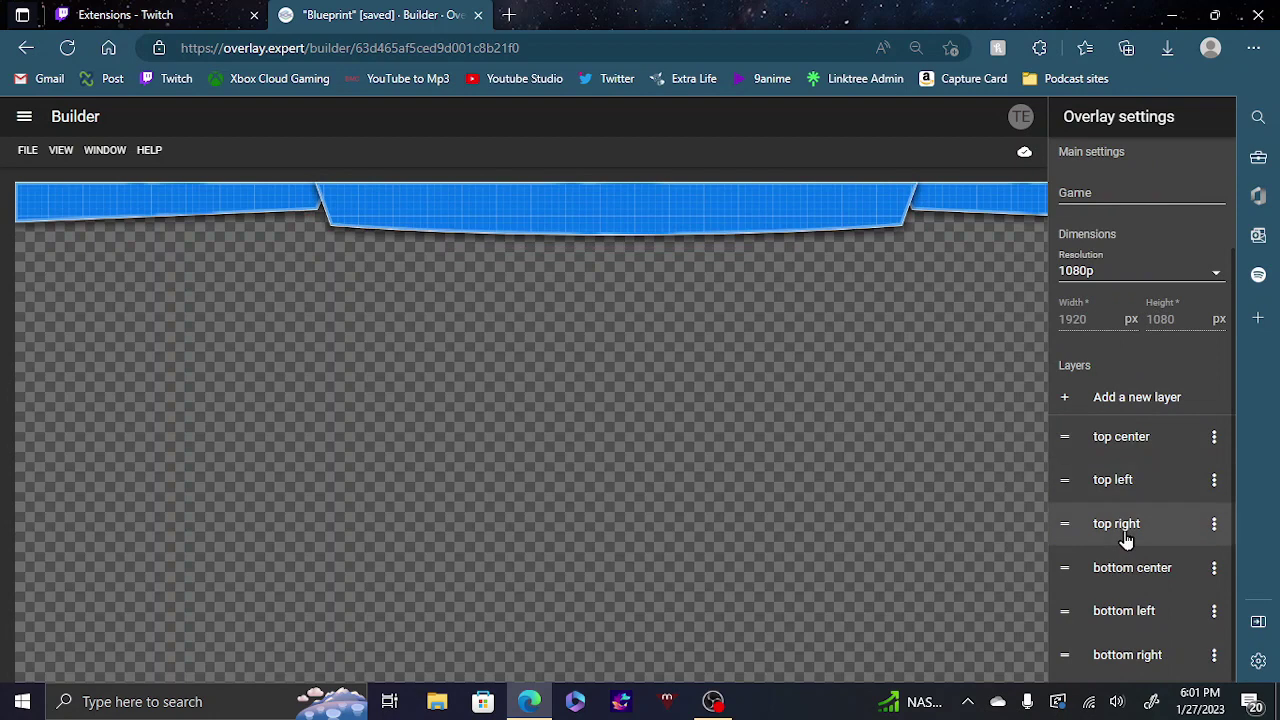
{"action": "left_click", "coordinate": [1115, 665]}
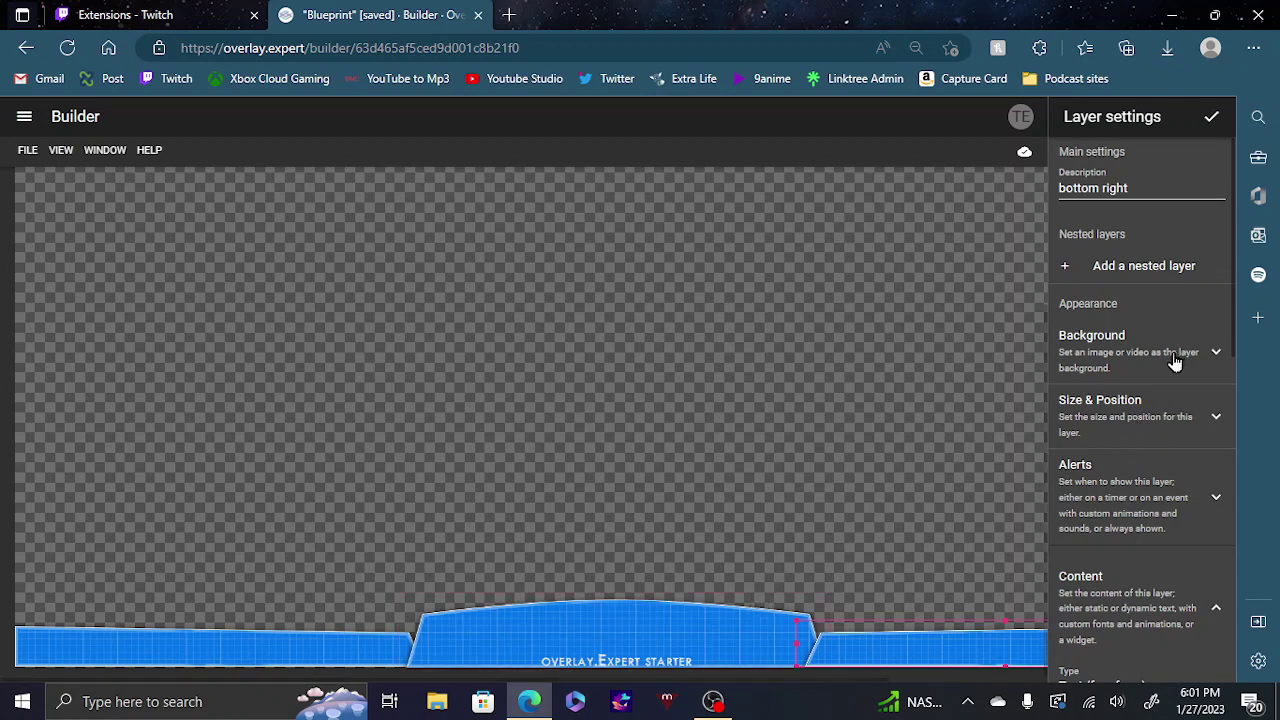
{"action": "scroll", "coordinate": [1155, 500], "scroll_direction": "down", "scroll_amount": 5}
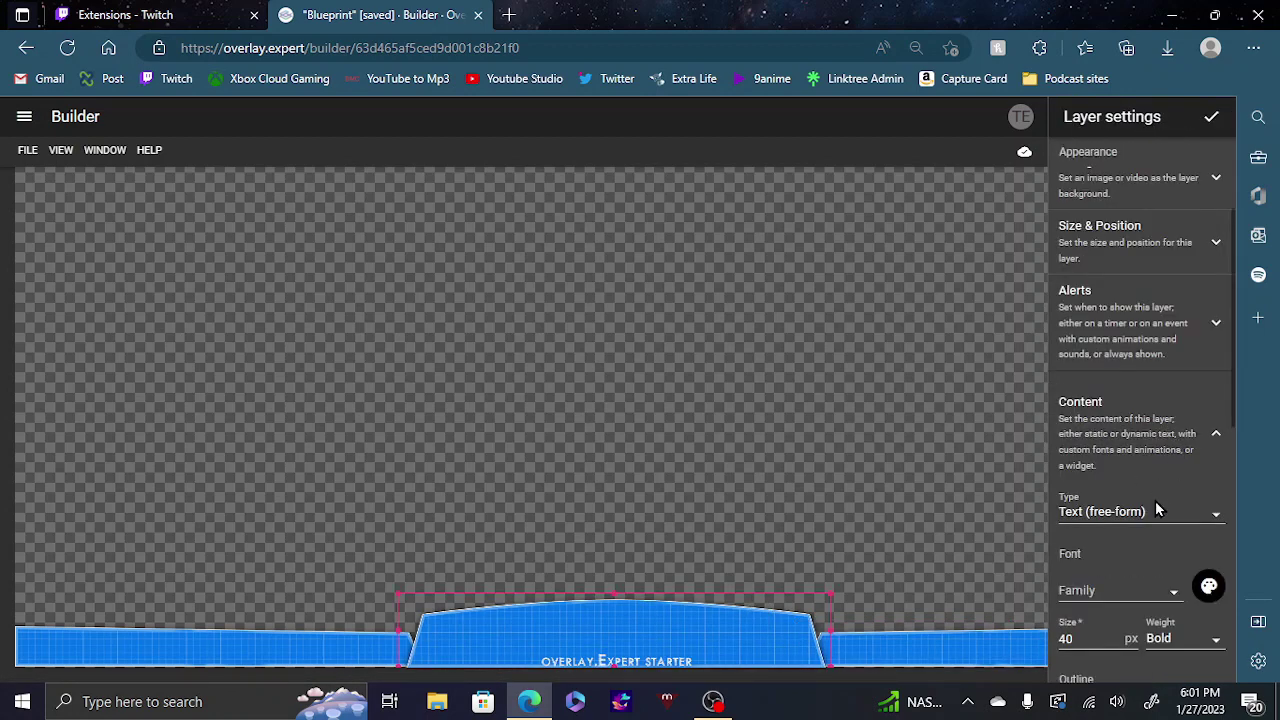
{"action": "scroll", "coordinate": [1155, 509], "scroll_direction": "down", "scroll_amount": 1}
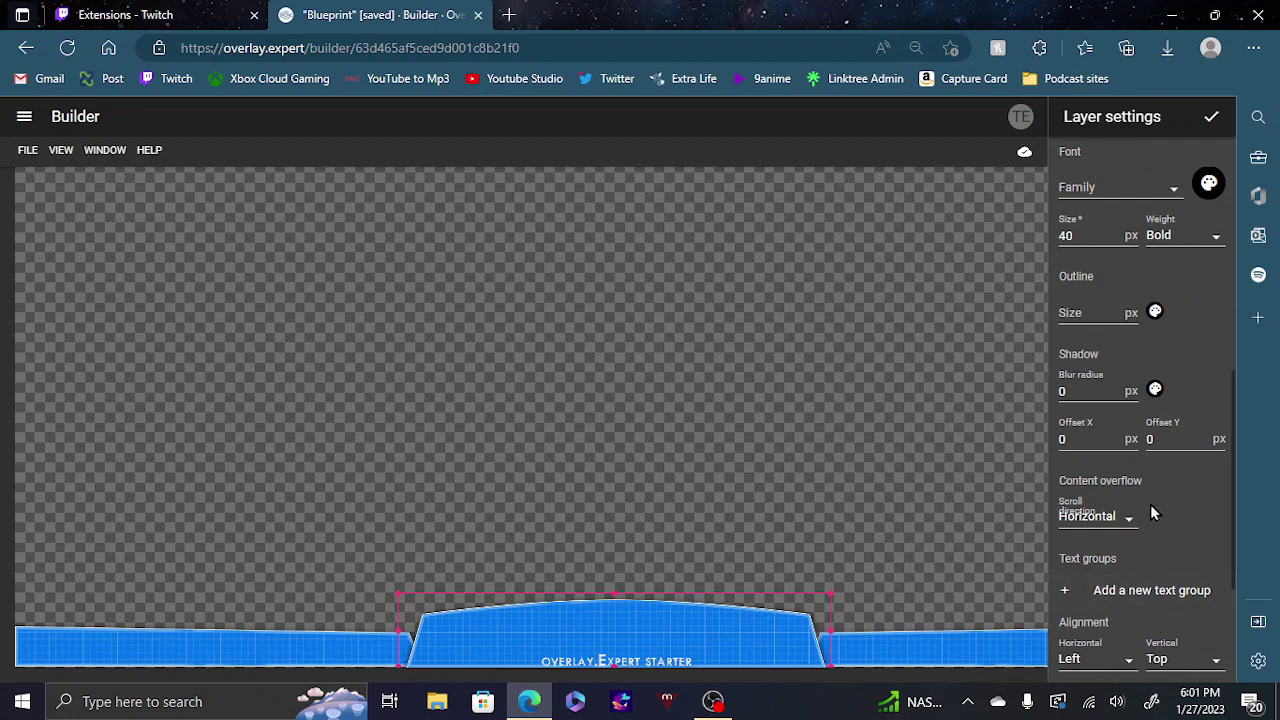
{"action": "left_click", "coordinate": [1105, 590]}
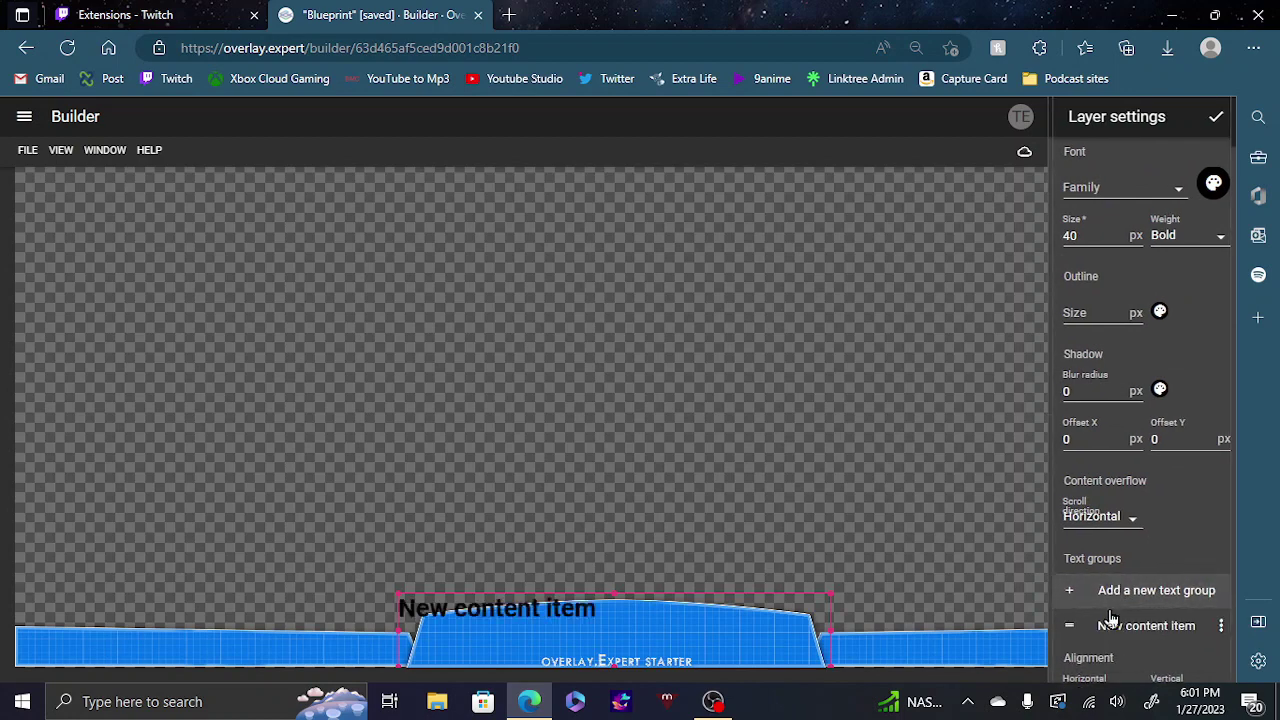
Replace the 'New content item' placeholder with the dynamic Twitch Handle item and confirm.
{"action": "left_click", "coordinate": [1109, 620]}
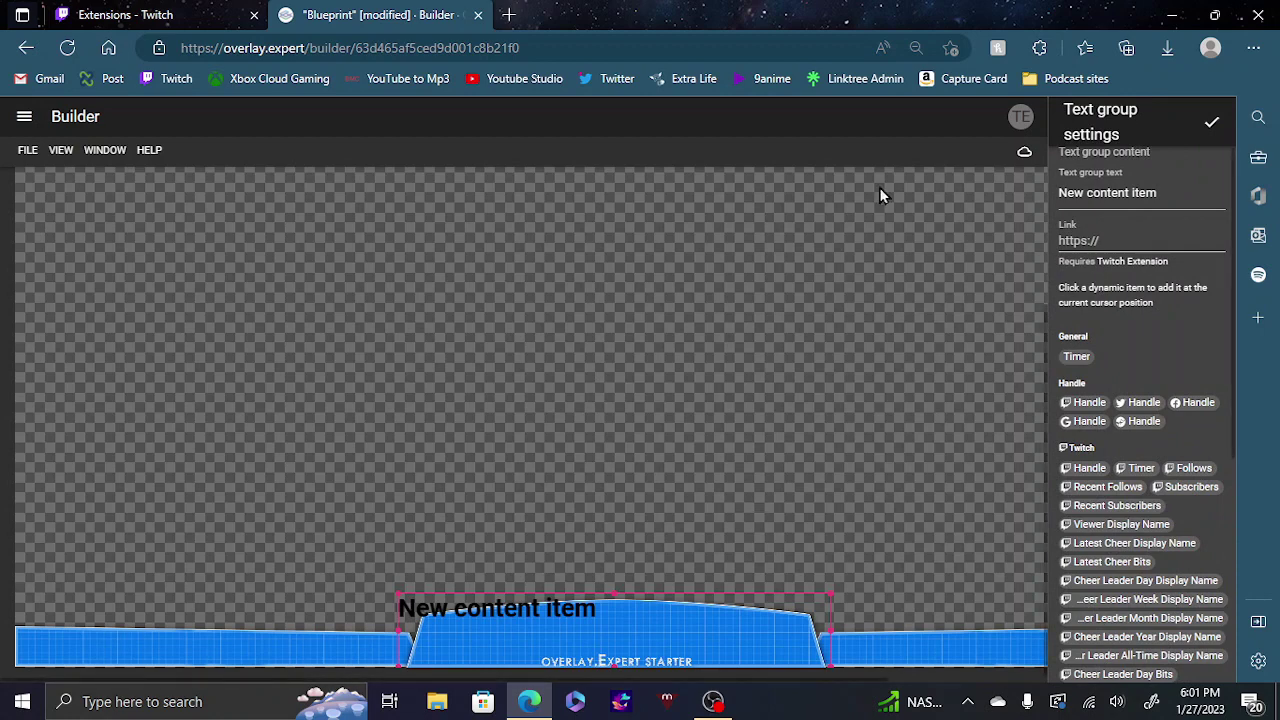
{"action": "left_click_drag", "start_coordinate": [1157, 194], "coordinate": [840, 198]}
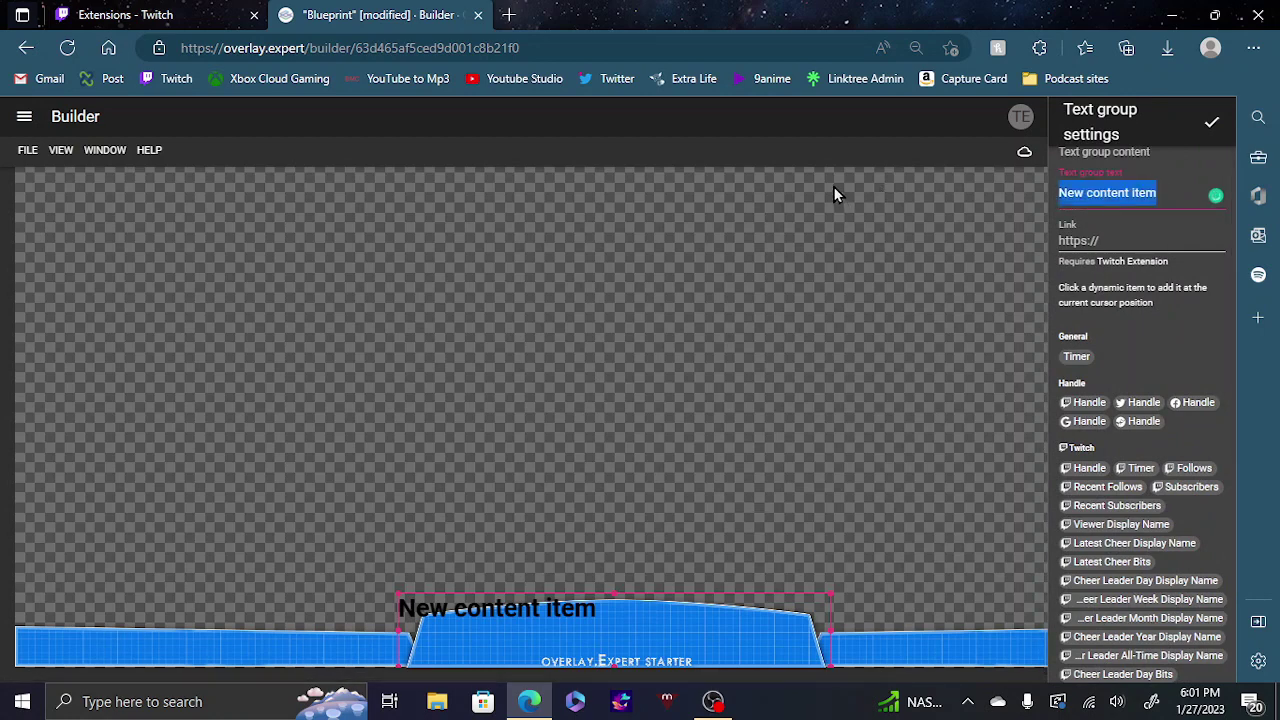
{"action": "key", "text": "BackSpace"}
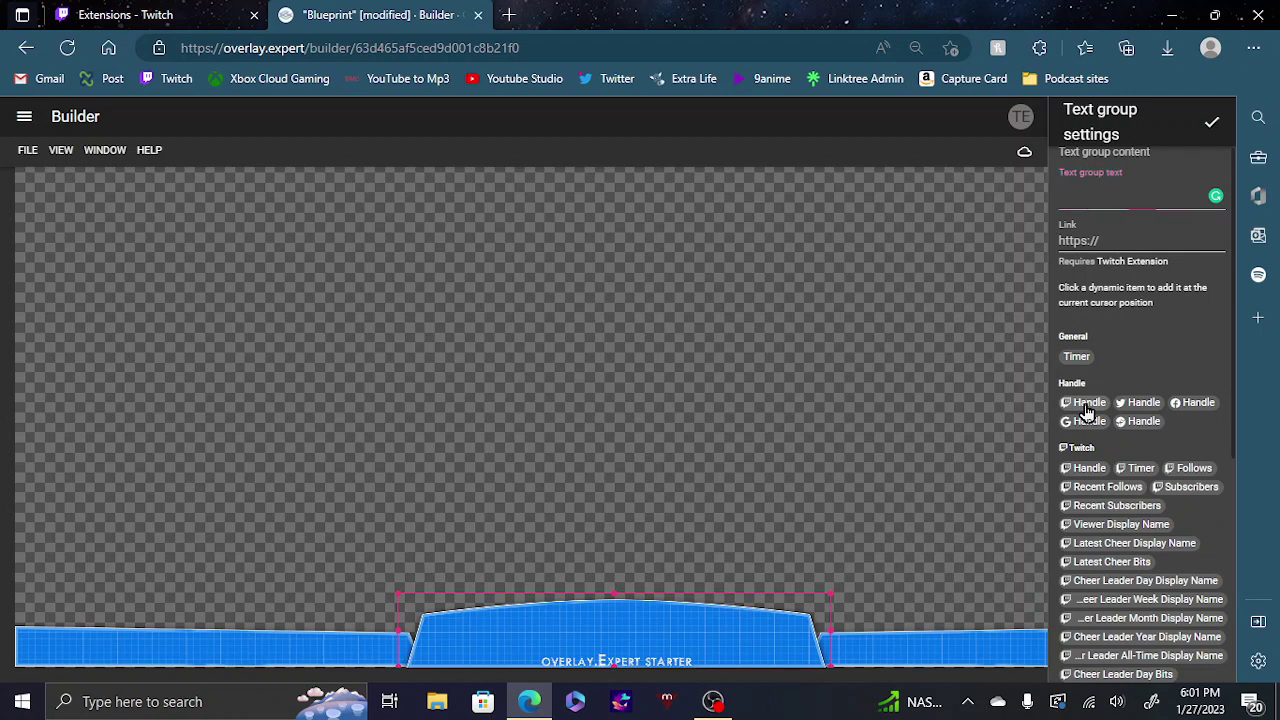
{"action": "left_click", "coordinate": [1088, 403]}
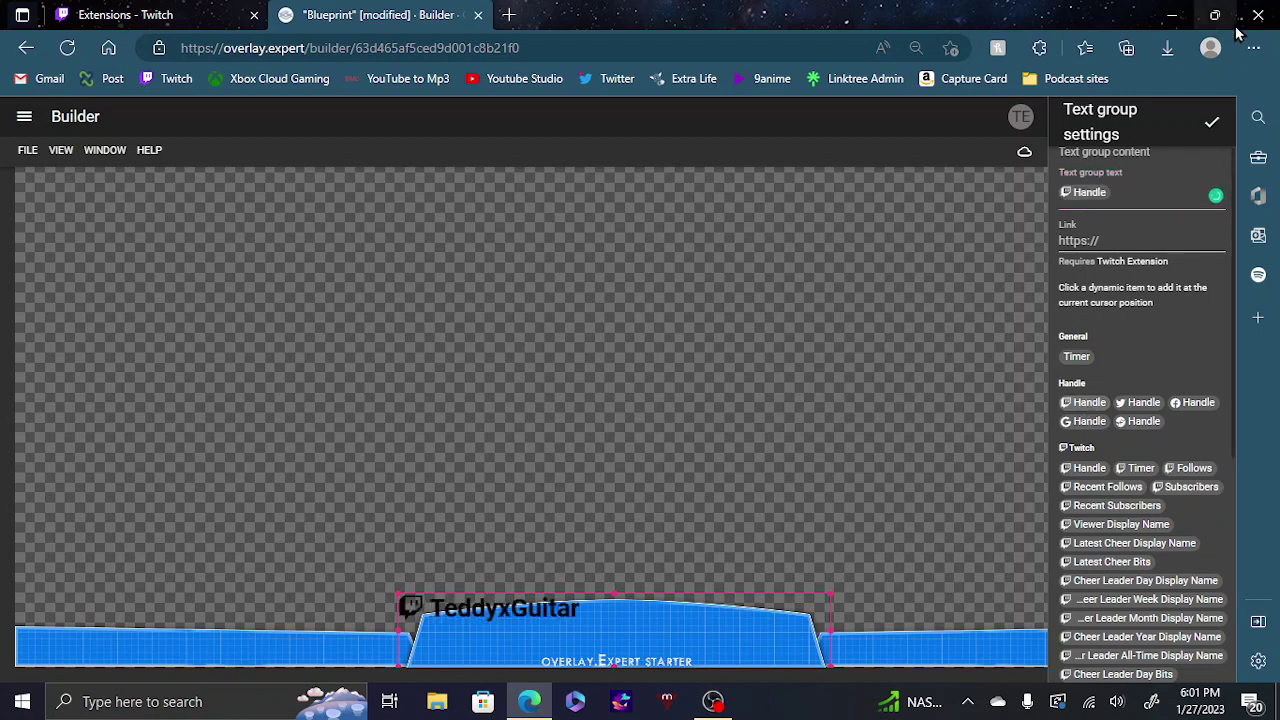
{"action": "left_click", "coordinate": [1208, 142]}
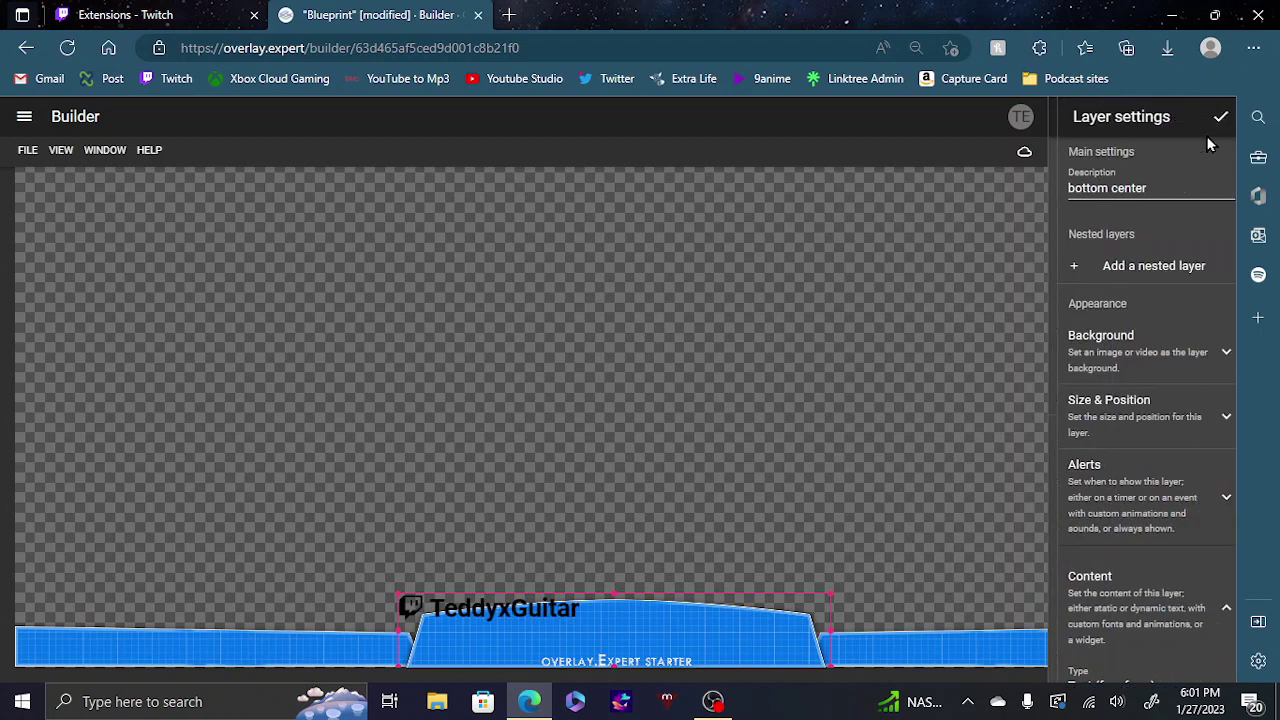
{"action": "scroll", "coordinate": [1120, 566], "scroll_direction": "down", "scroll_amount": 3}
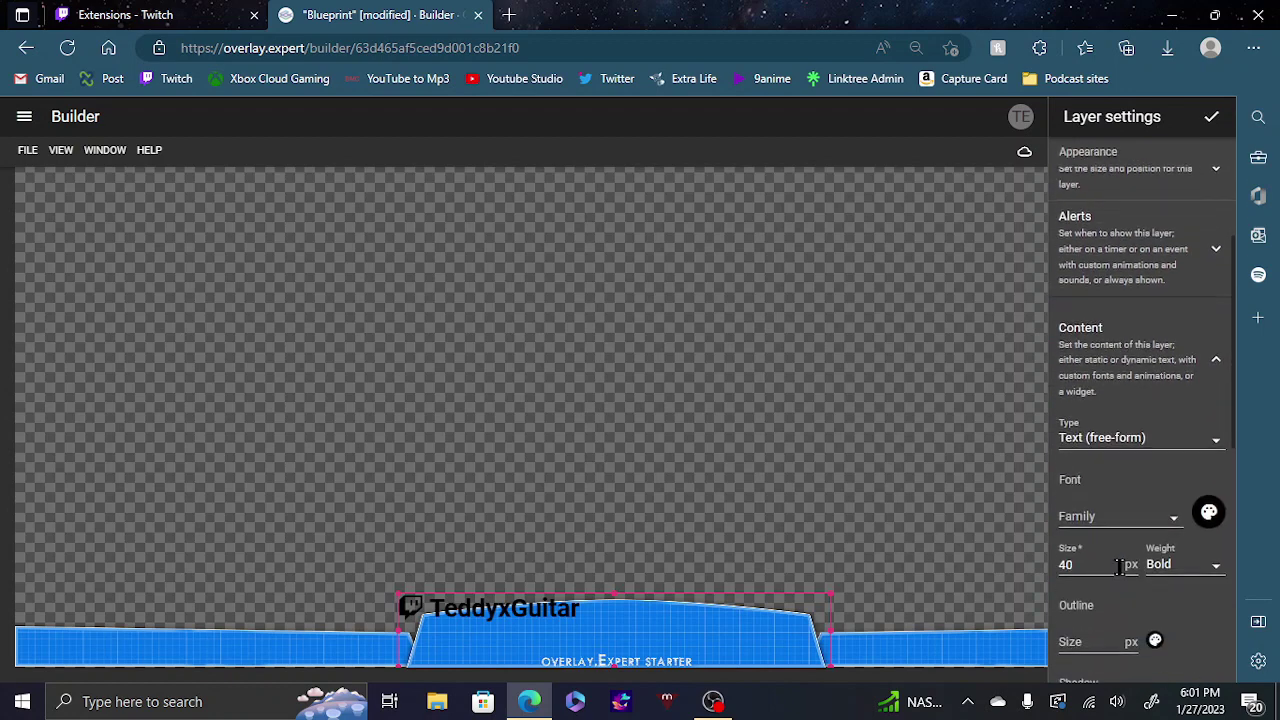
Set the Twitch handle's font colour to a vivid bright yellow in the colour picker.
{"action": "left_click", "coordinate": [1209, 513]}
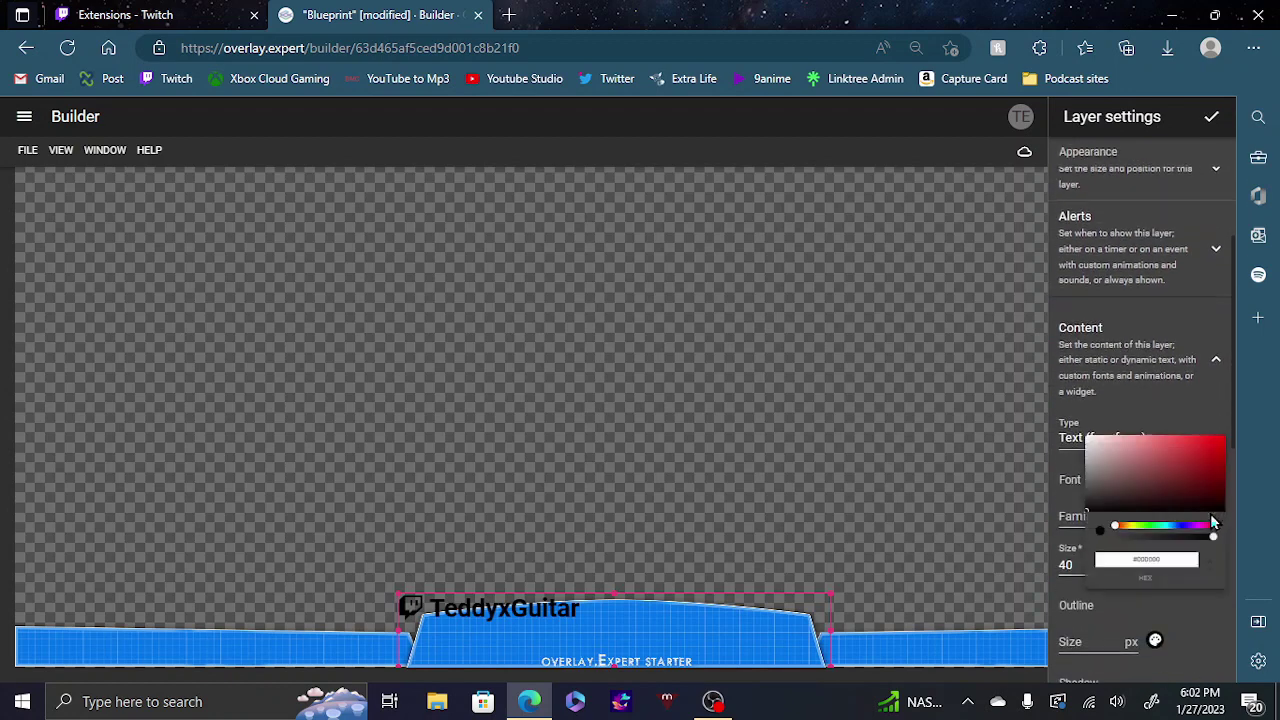
{"action": "left_click_drag", "start_coordinate": [1125, 533], "coordinate": [1097, 557]}
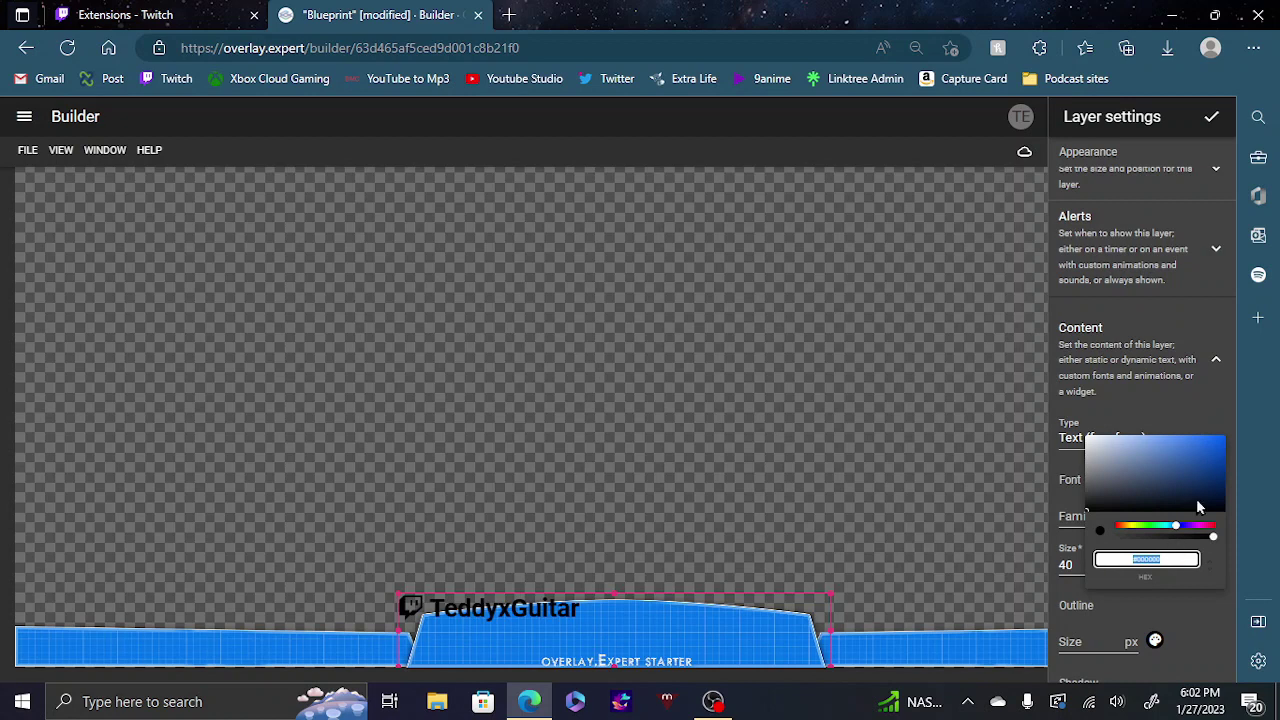
{"action": "left_click", "coordinate": [1208, 460]}
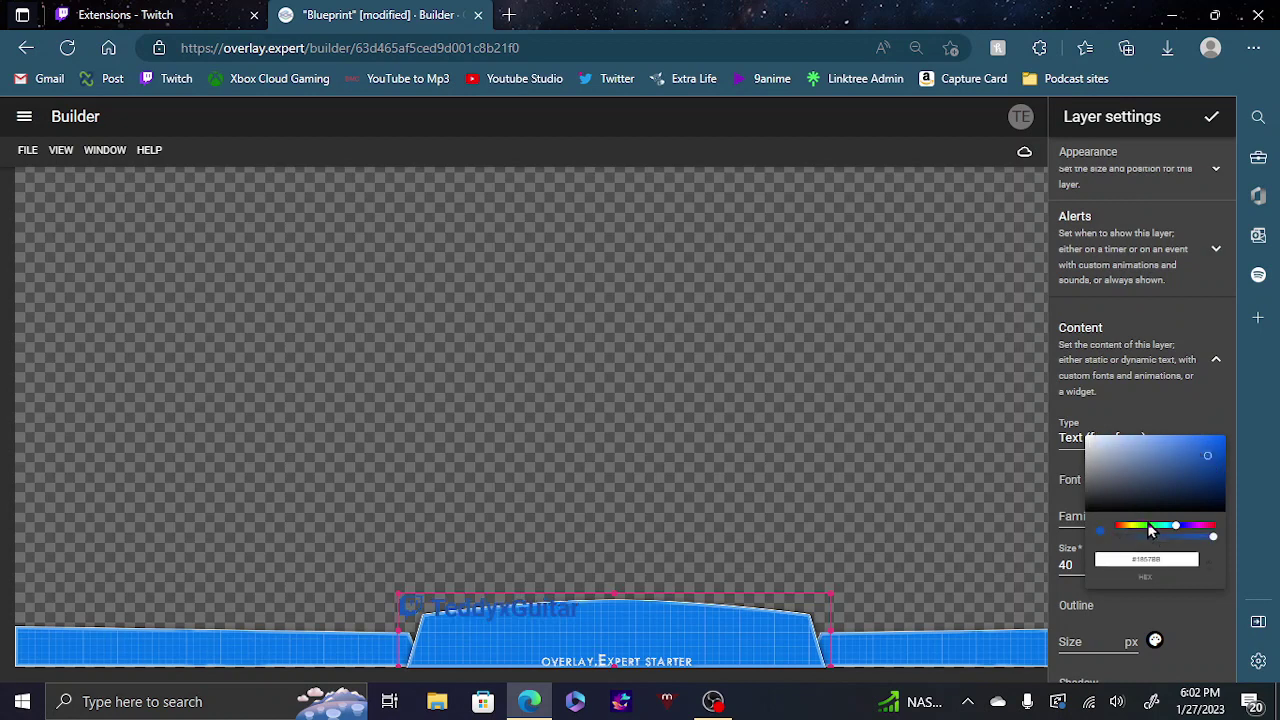
{"action": "left_click", "coordinate": [1150, 525]}
{"action": "left_click", "coordinate": [1216, 447]}
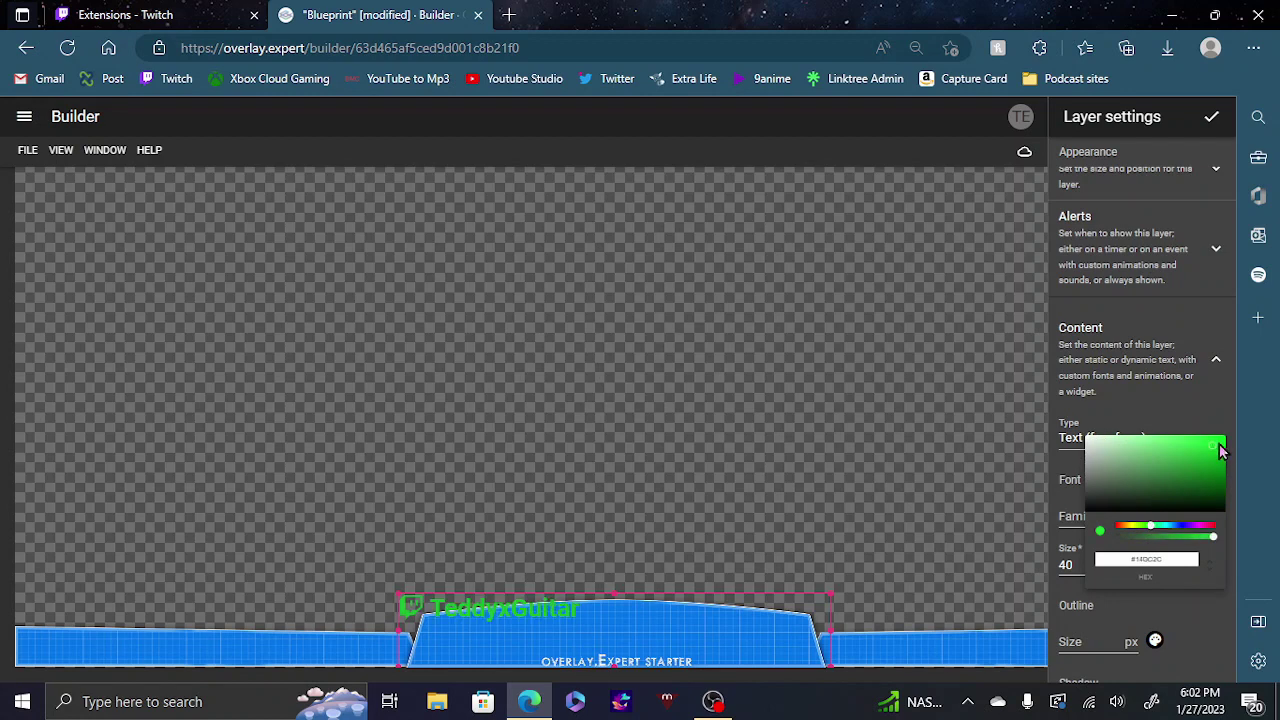
{"action": "left_click_drag", "start_coordinate": [1220, 451], "coordinate": [1278, 385]}
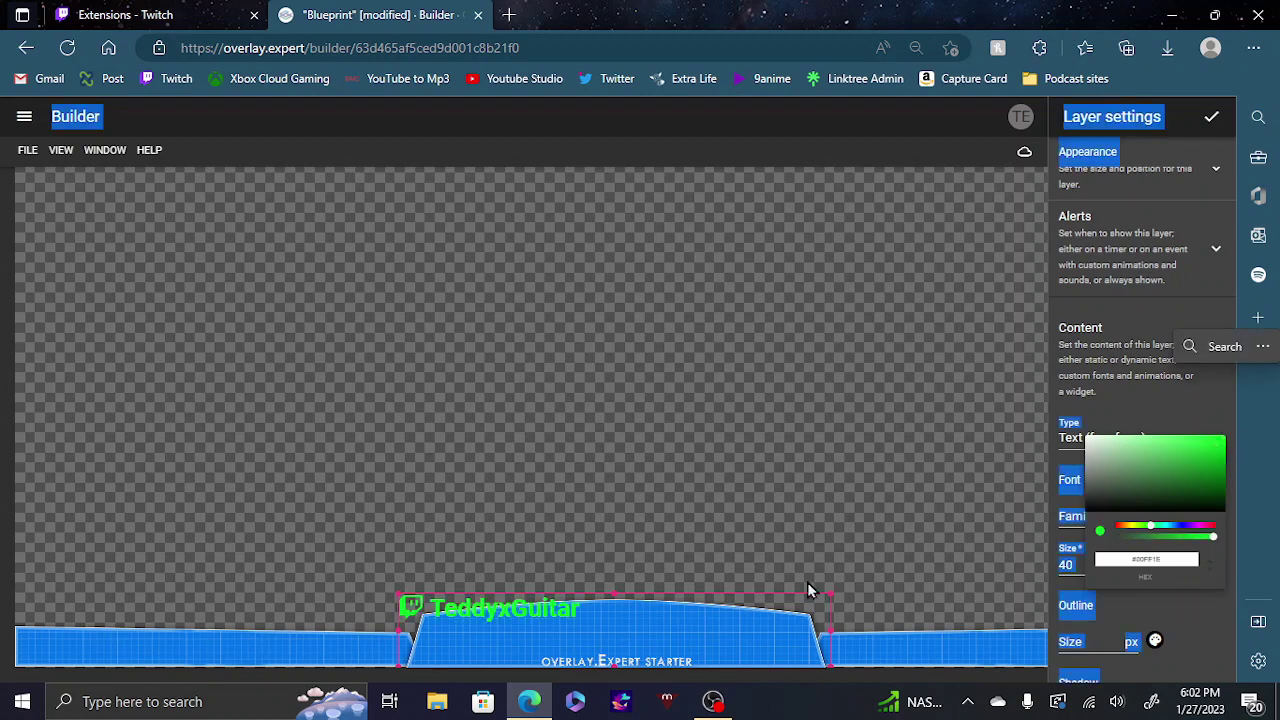
{"action": "left_click", "coordinate": [1134, 528]}
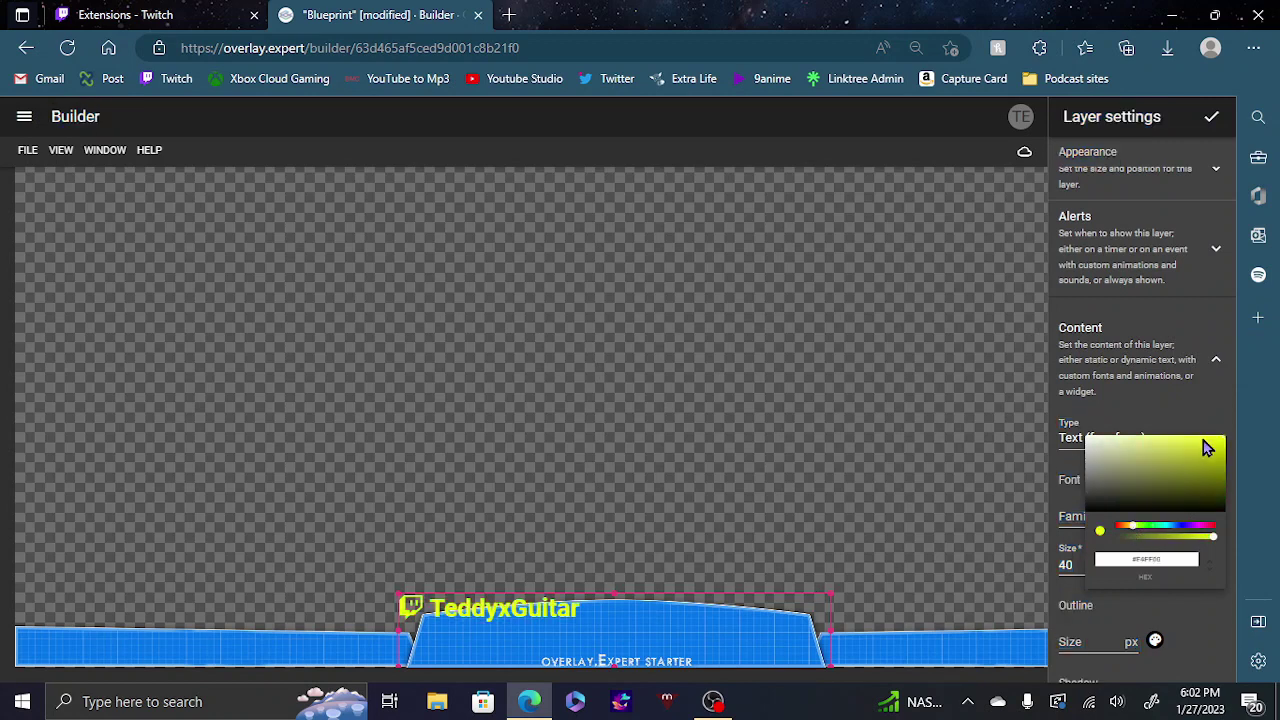
{"action": "left_click_drag", "start_coordinate": [1218, 455], "coordinate": [1233, 422]}
{"action": "left_click", "coordinate": [1183, 614]}
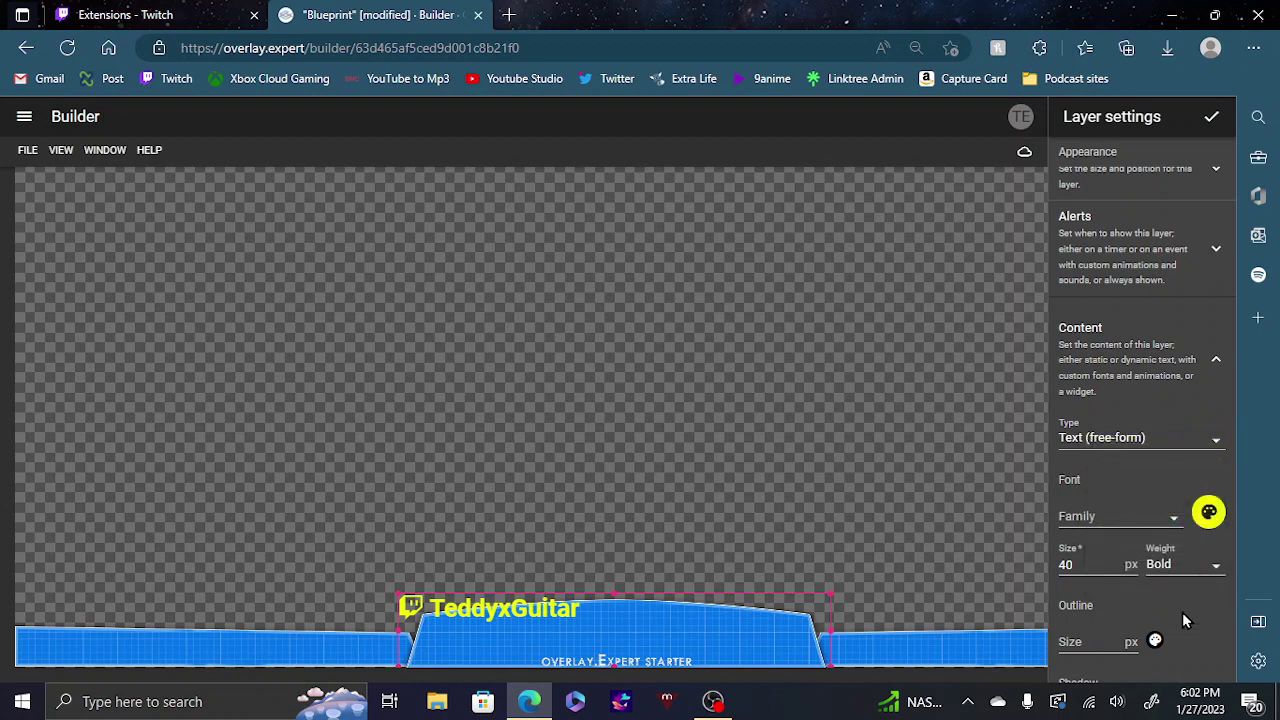
Keep the font weight Bold and set the font size to 60.
{"action": "left_click", "coordinate": [1190, 570]}
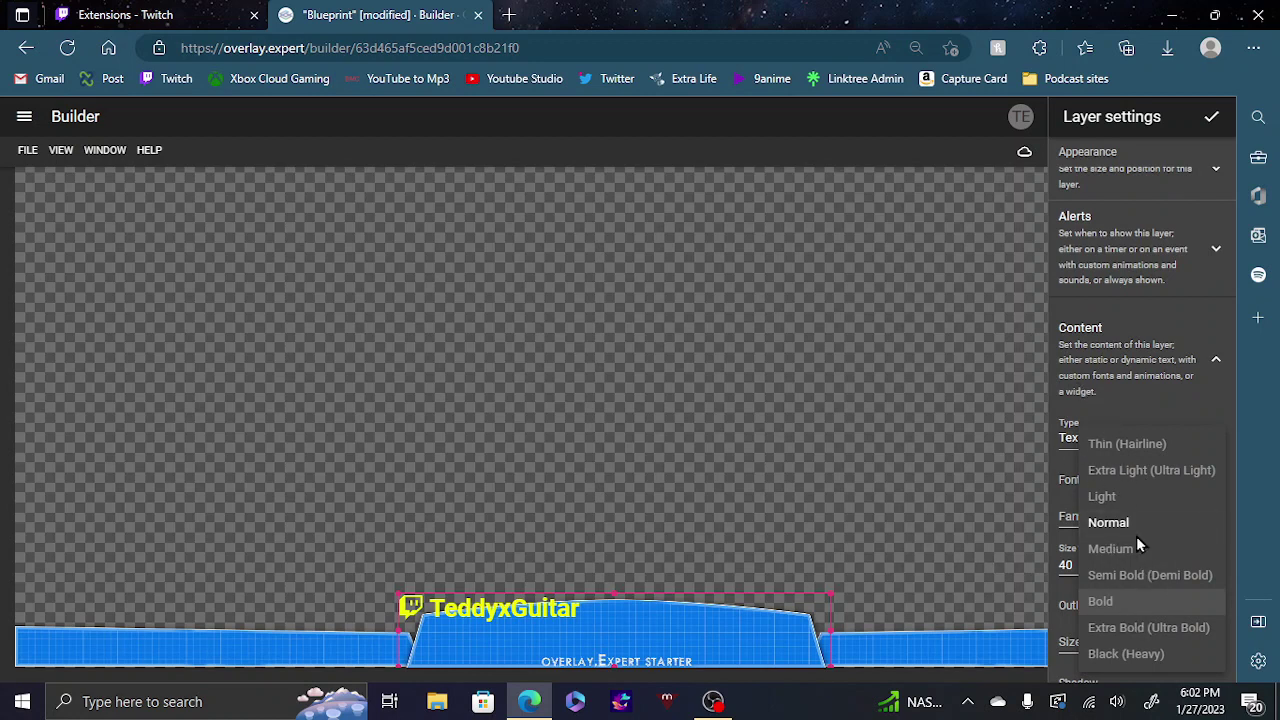
{"action": "left_click", "coordinate": [1150, 312]}
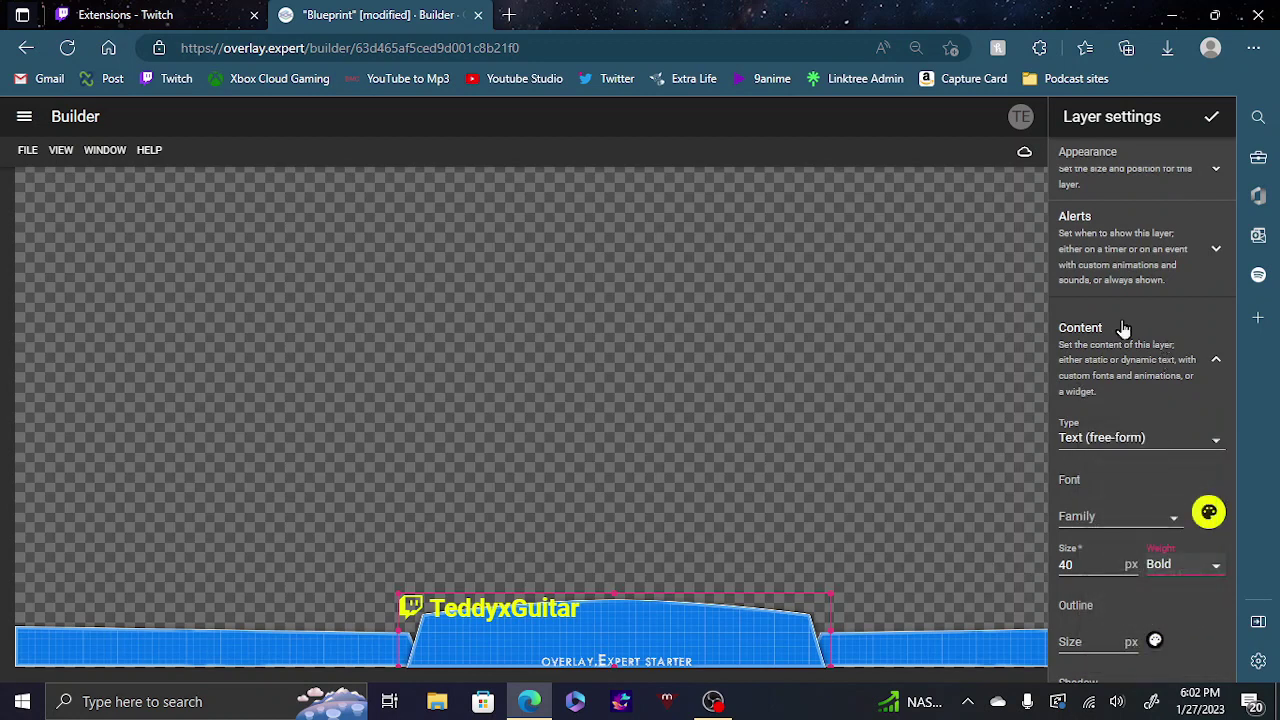
{"action": "left_click", "coordinate": [1104, 557]}
{"action": "type", "text": "4"}
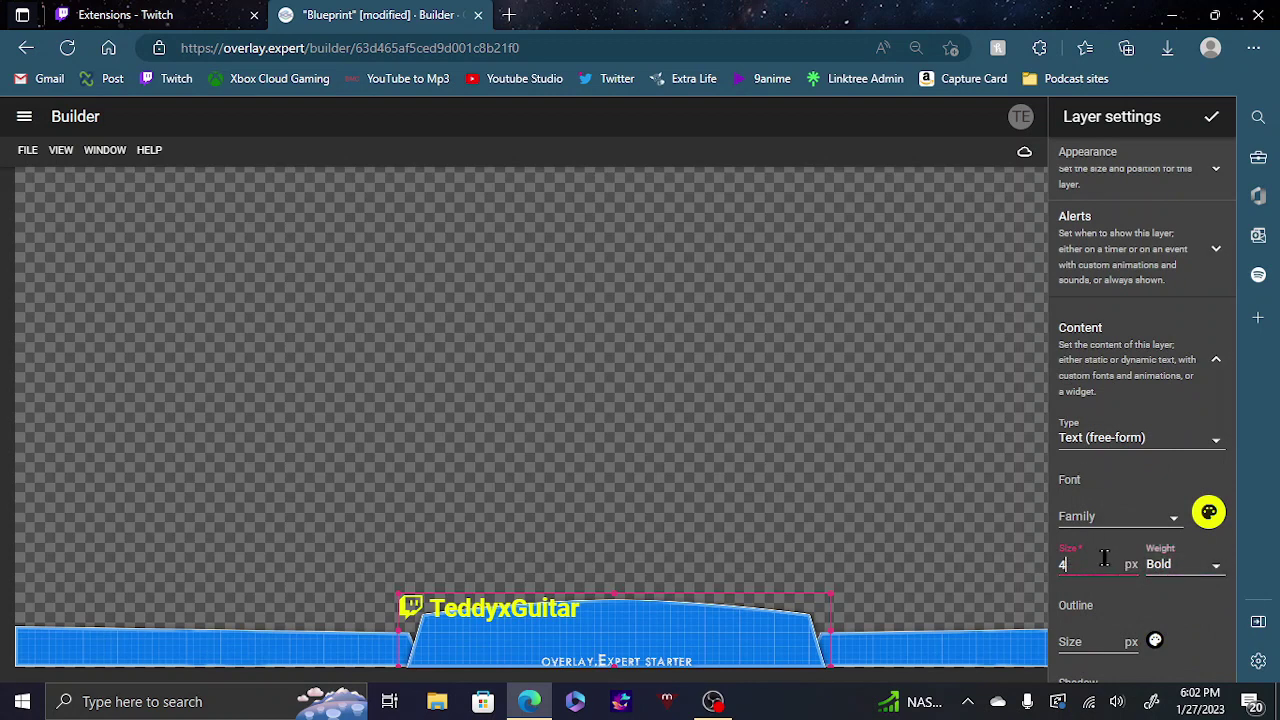
{"action": "key", "text": "BackSpace"}
{"action": "type", "text": "60"}
Keep Horizontal scrolling, nudge the handle text up on the banner, and finish the layer.
{"action": "scroll", "coordinate": [1101, 591], "scroll_direction": "down", "scroll_amount": 5}
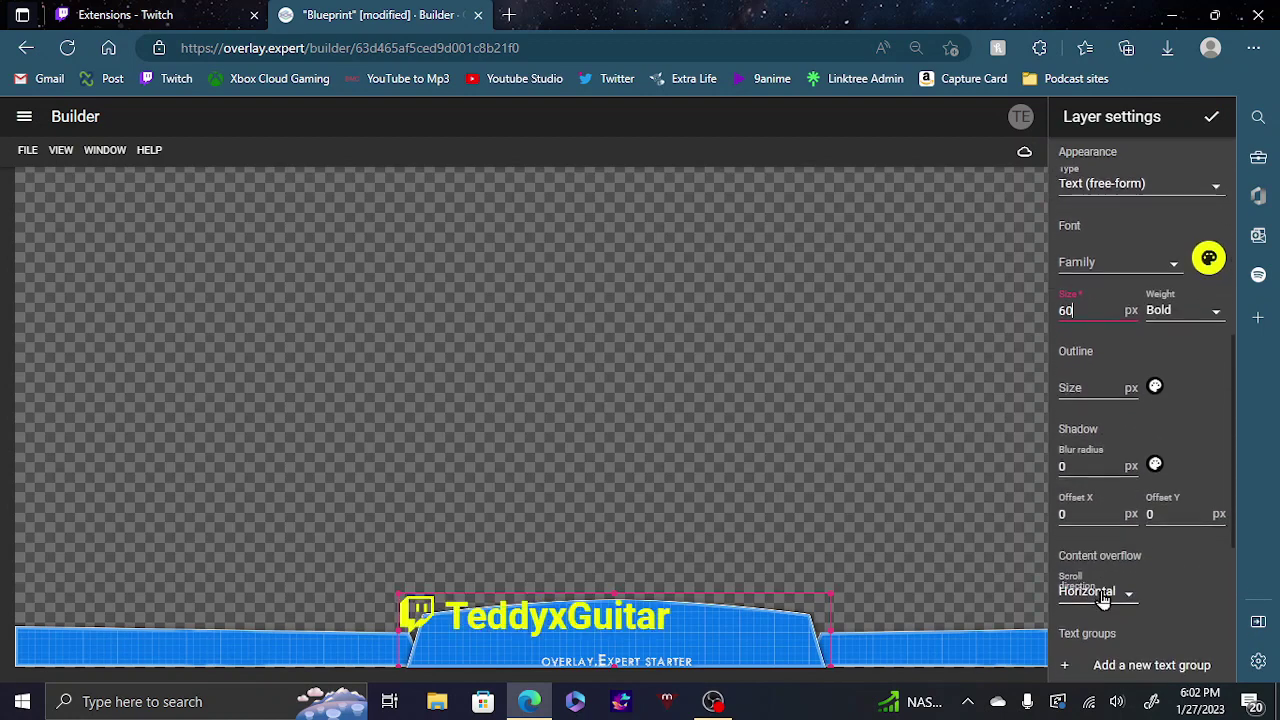
{"action": "left_click", "coordinate": [1115, 591]}
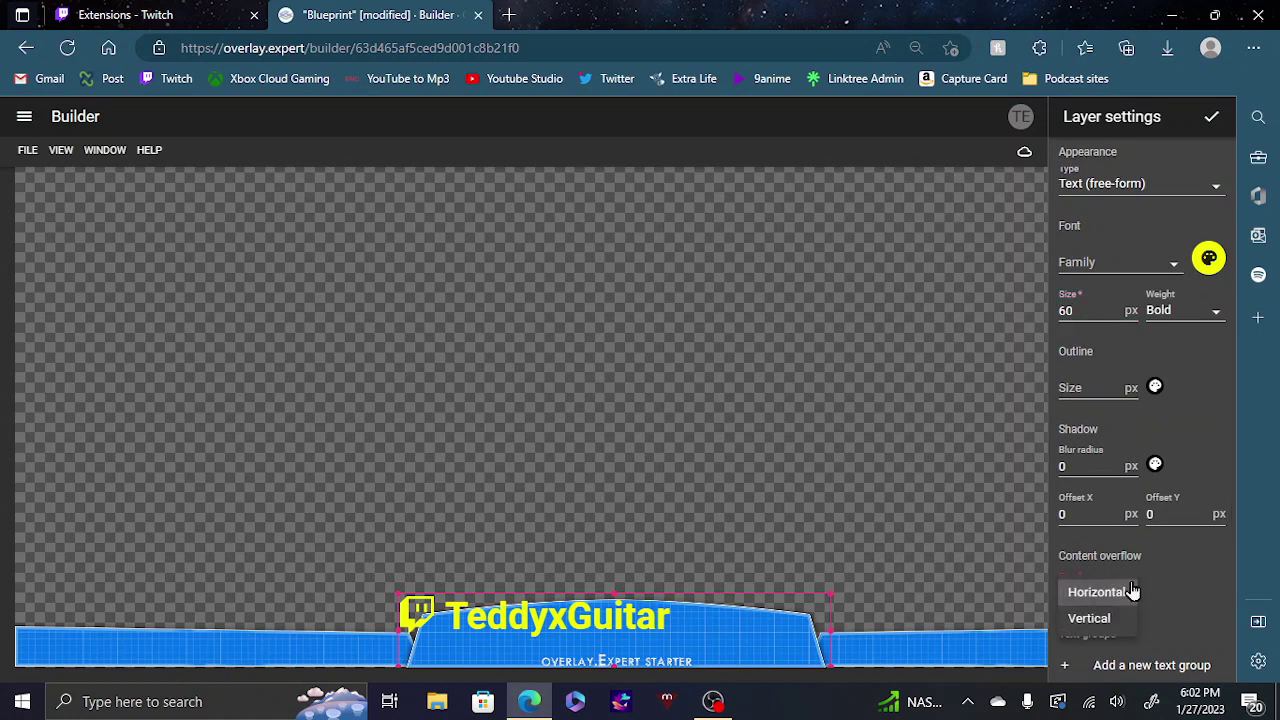
{"action": "left_click", "coordinate": [1131, 591]}
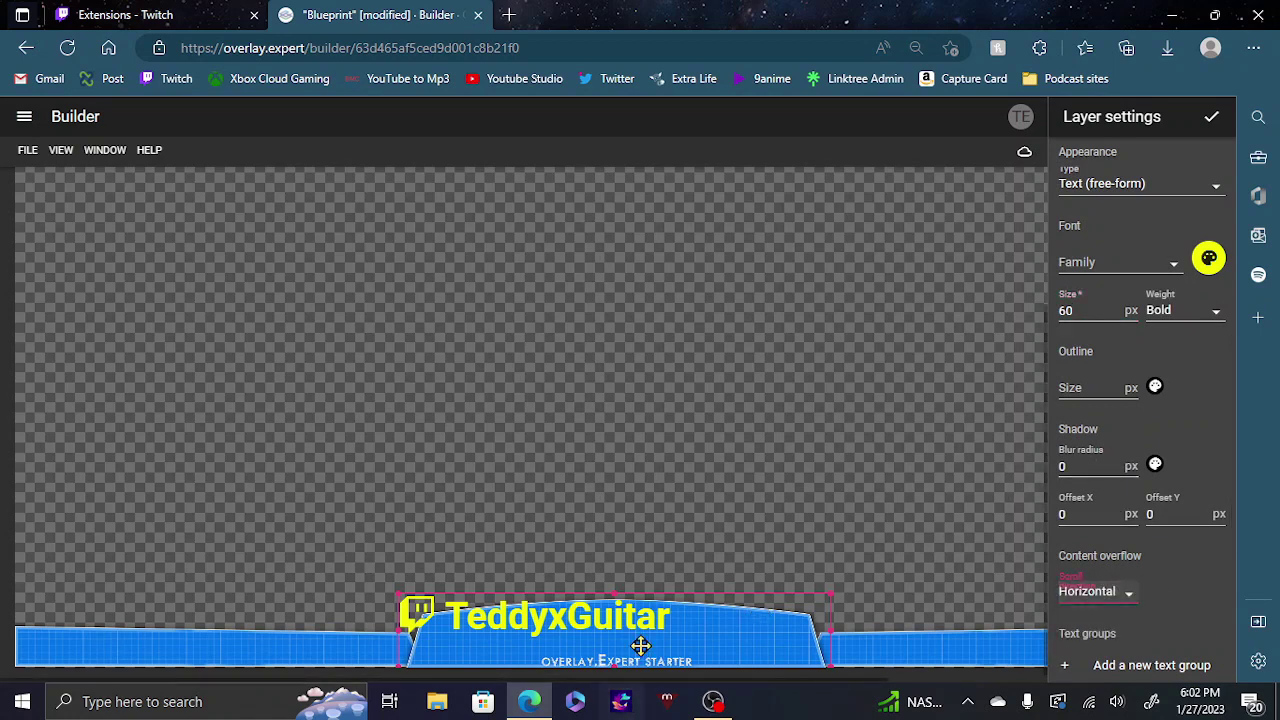
{"action": "mouse_move", "coordinate": [646, 646]}
{"action": "left_mouse_down"}
{"action": "mouse_move", "coordinate": [659, 641]}
{"action": "mouse_move", "coordinate": [641, 632]}
{"action": "left_mouse_up"}
{"action": "key", "text": "BackSpace"}
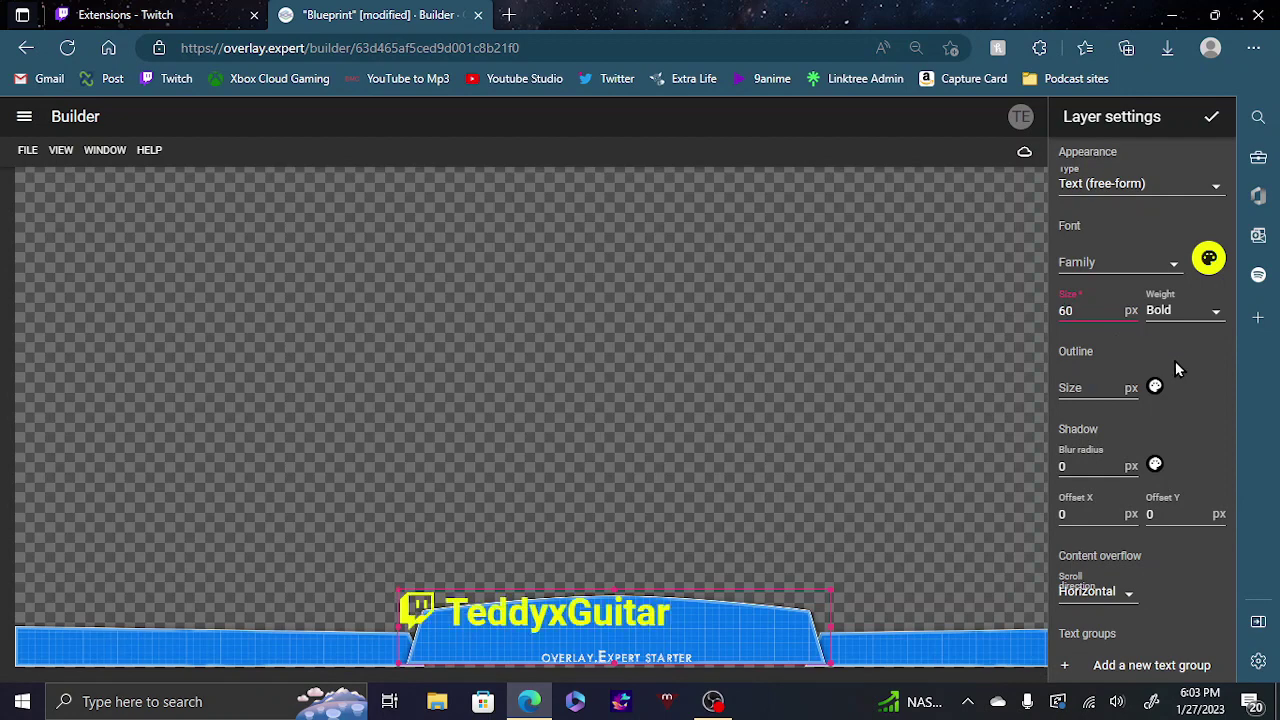
{"action": "left_click", "coordinate": [1209, 453]}
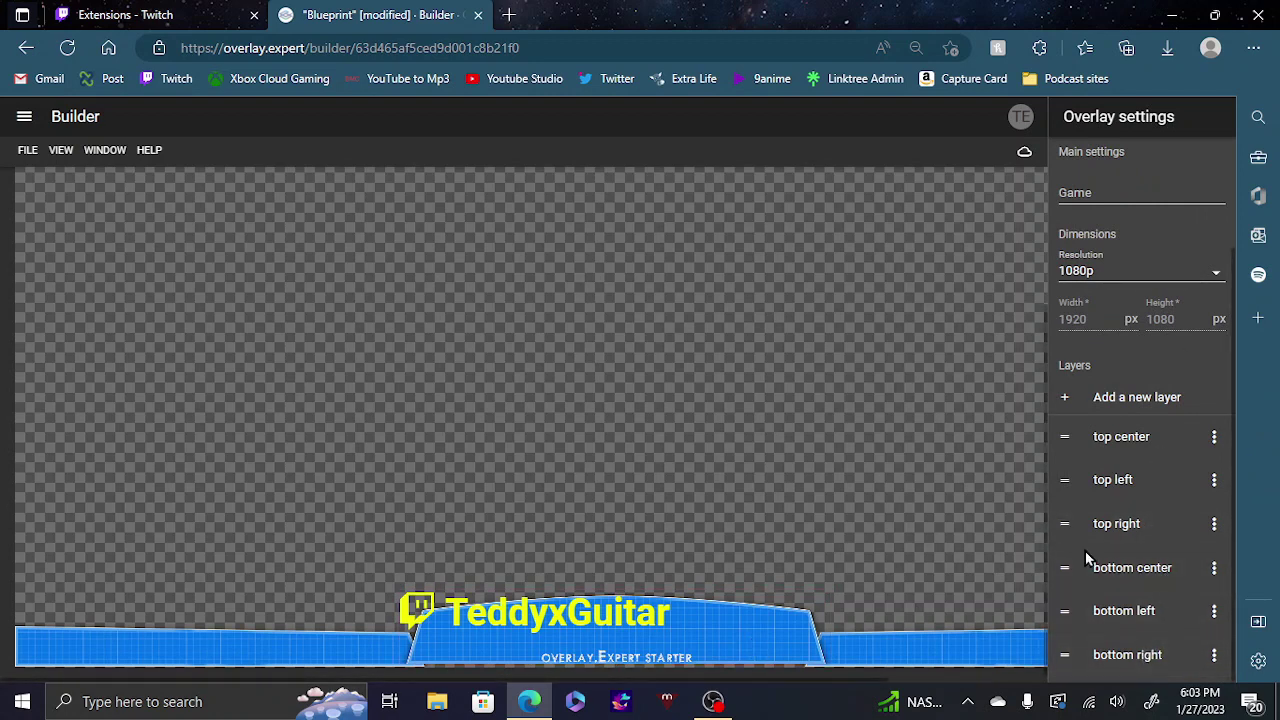
Open the bottom center layer's settings and browse the FILE, VIEW and WINDOW menus.
{"action": "left_click", "coordinate": [1144, 588]}
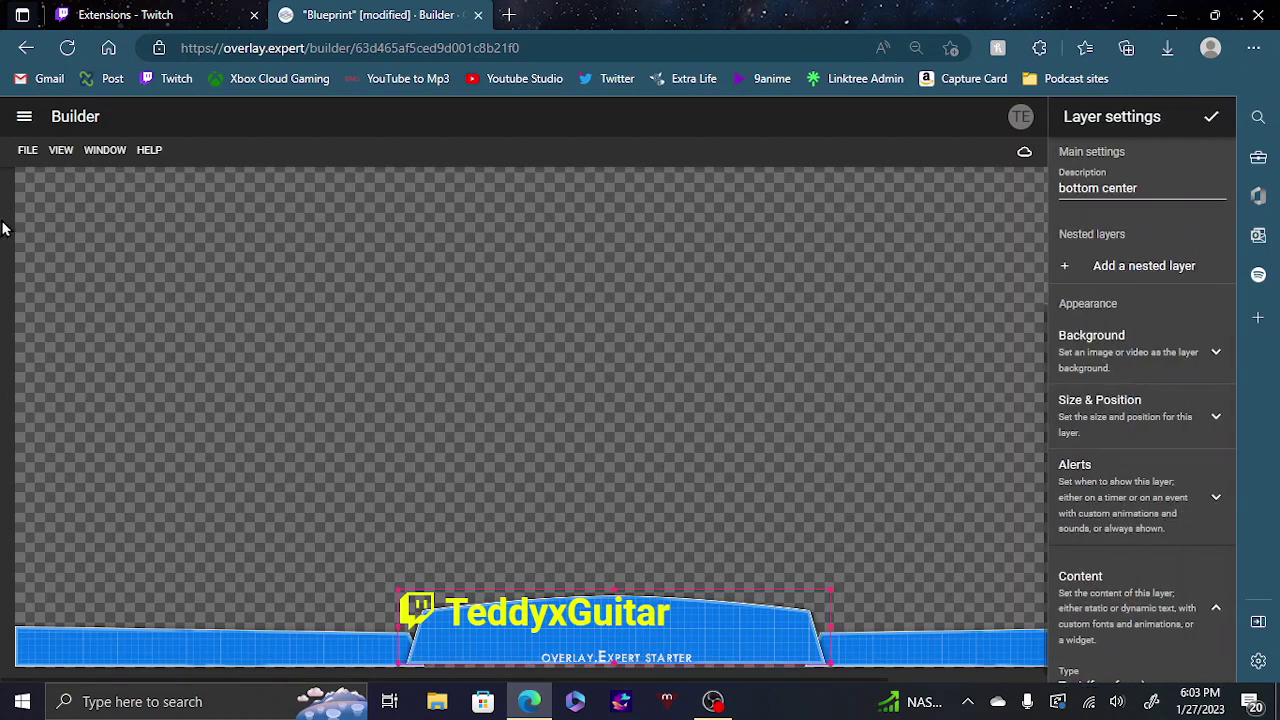
{"action": "left_click", "coordinate": [28, 158]}
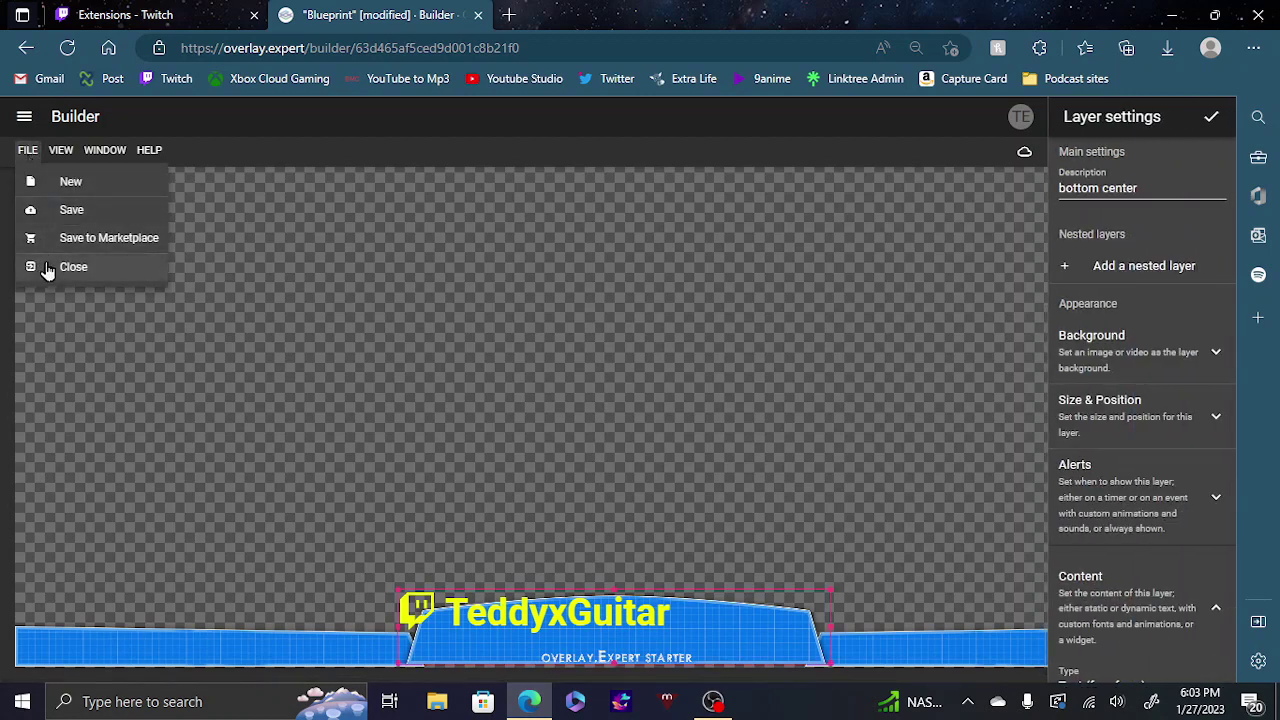
{"action": "left_click", "coordinate": [66, 152]}
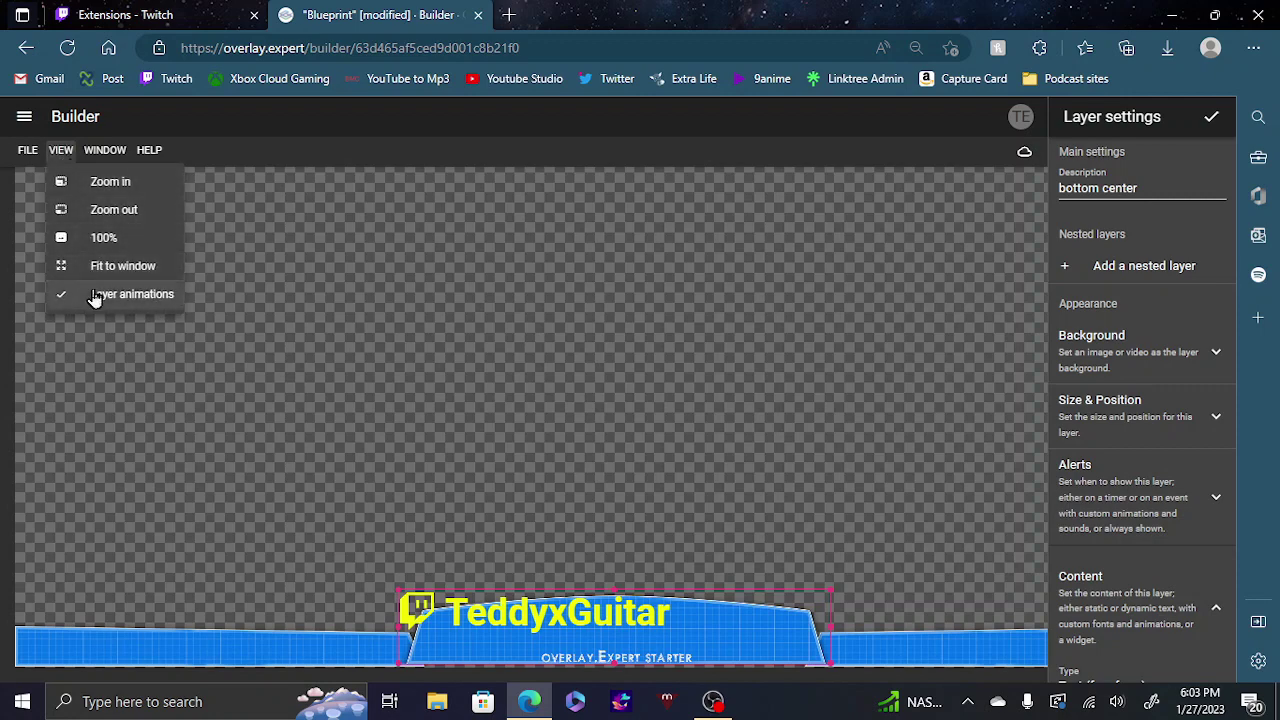
{"action": "left_click", "coordinate": [114, 155]}
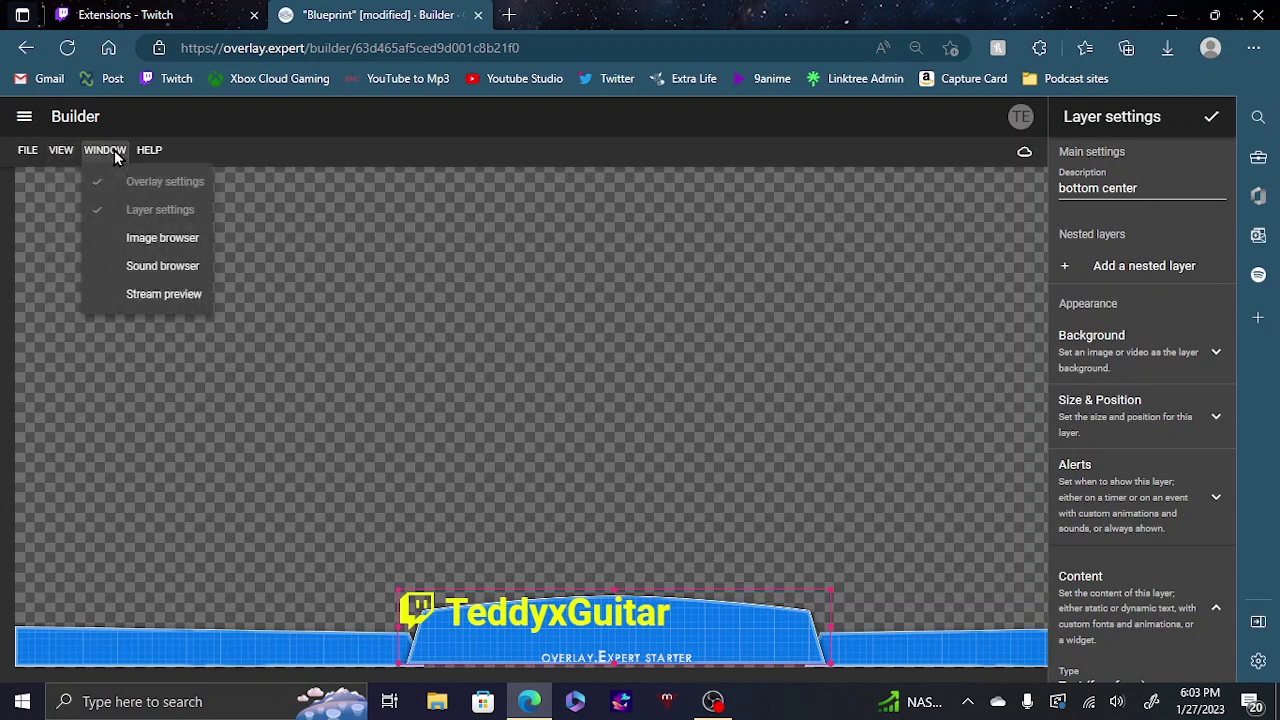
{"action": "left_click", "coordinate": [437, 286]}
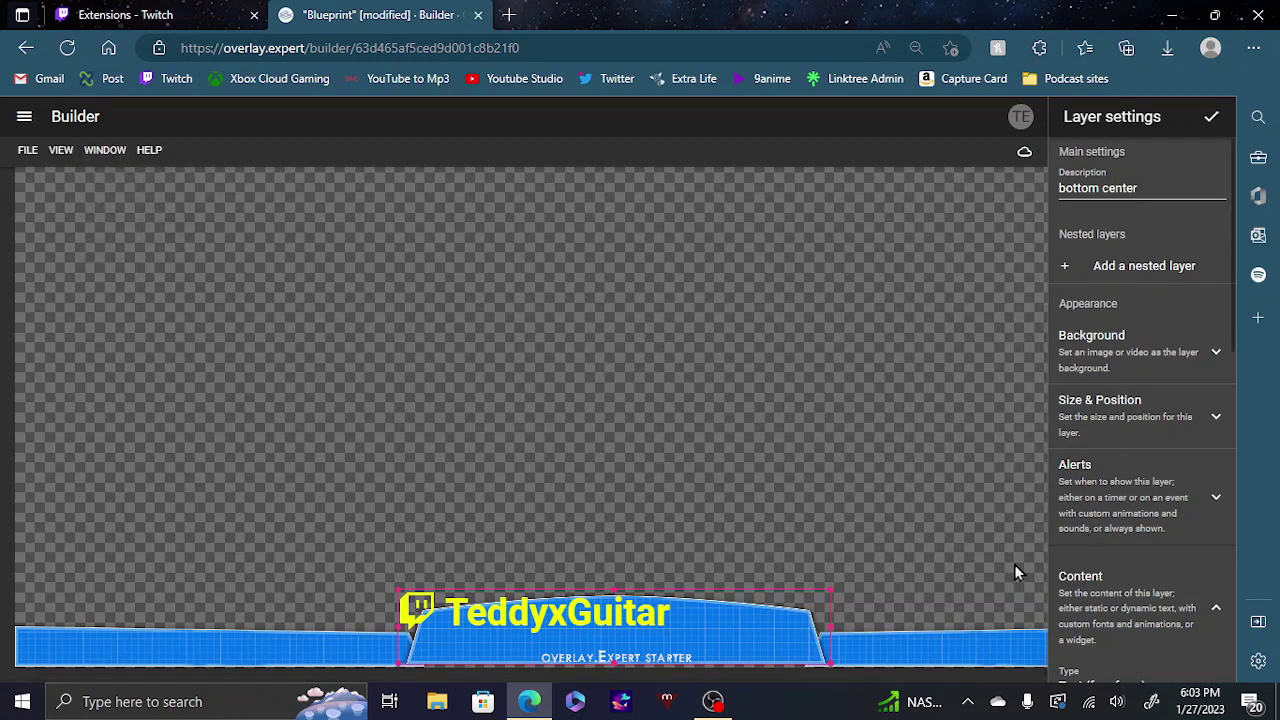
Offset the Twitch handle text 30 px from the top and 110 px from the left, then confirm.
{"action": "scroll", "coordinate": [1127, 537], "scroll_direction": "down", "scroll_amount": 3}
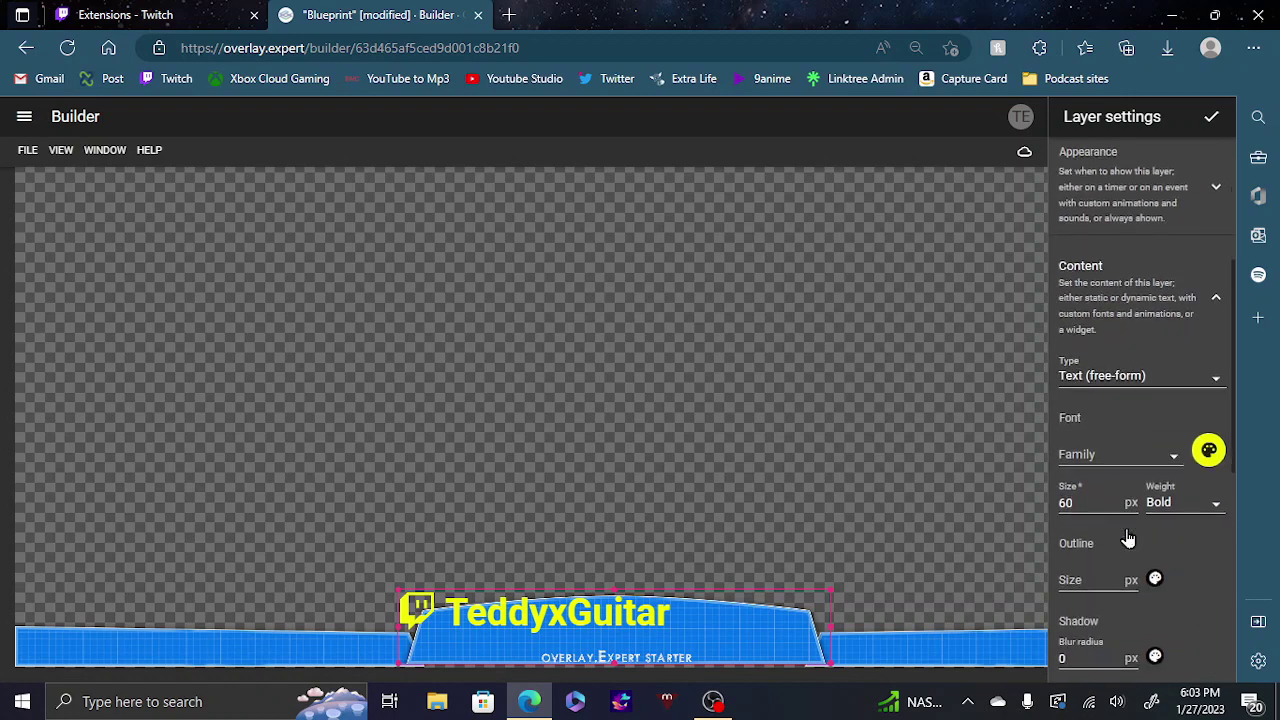
{"action": "scroll", "coordinate": [1100, 515], "scroll_direction": "down", "scroll_amount": 5}
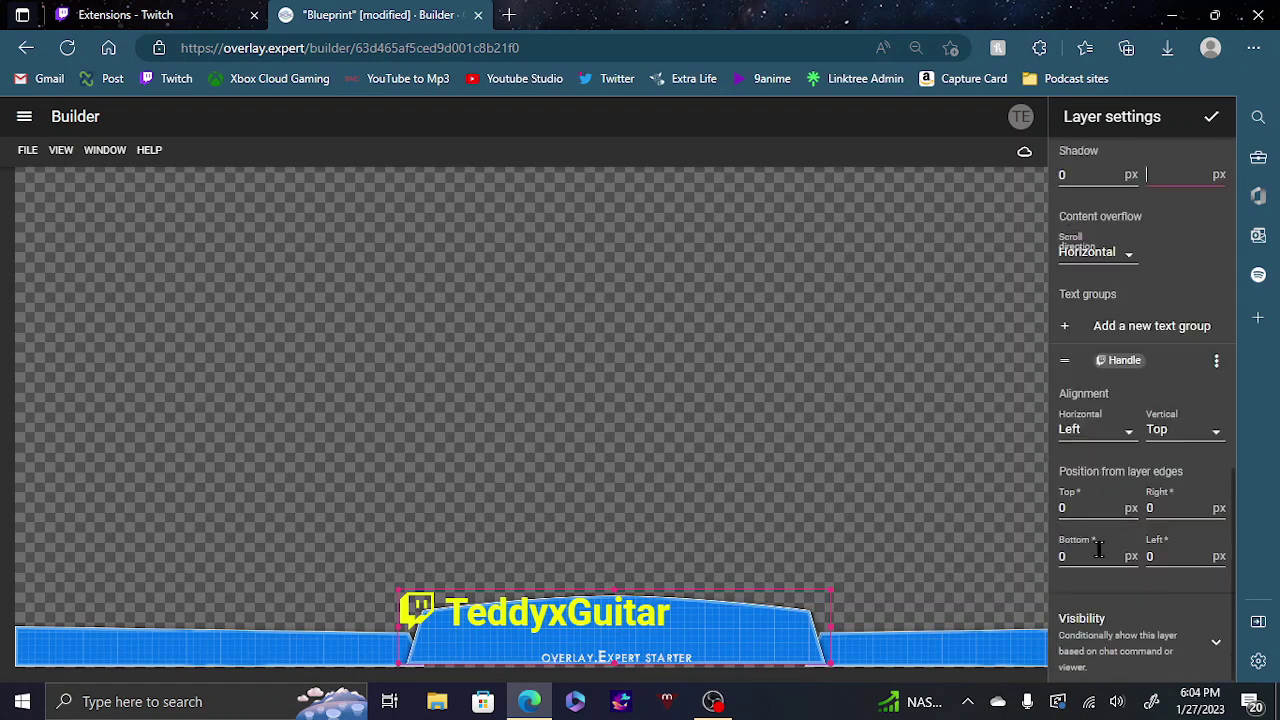
{"action": "left_click", "coordinate": [1104, 500]}
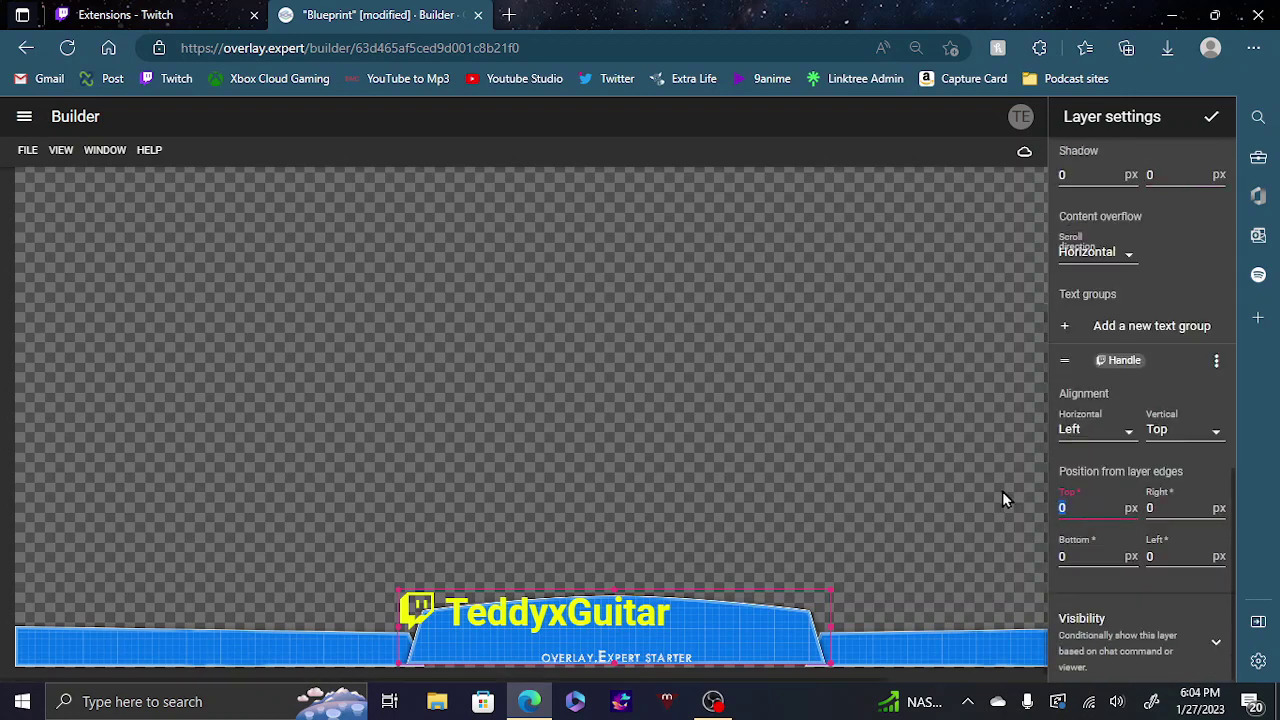
{"action": "type", "text": "40"}
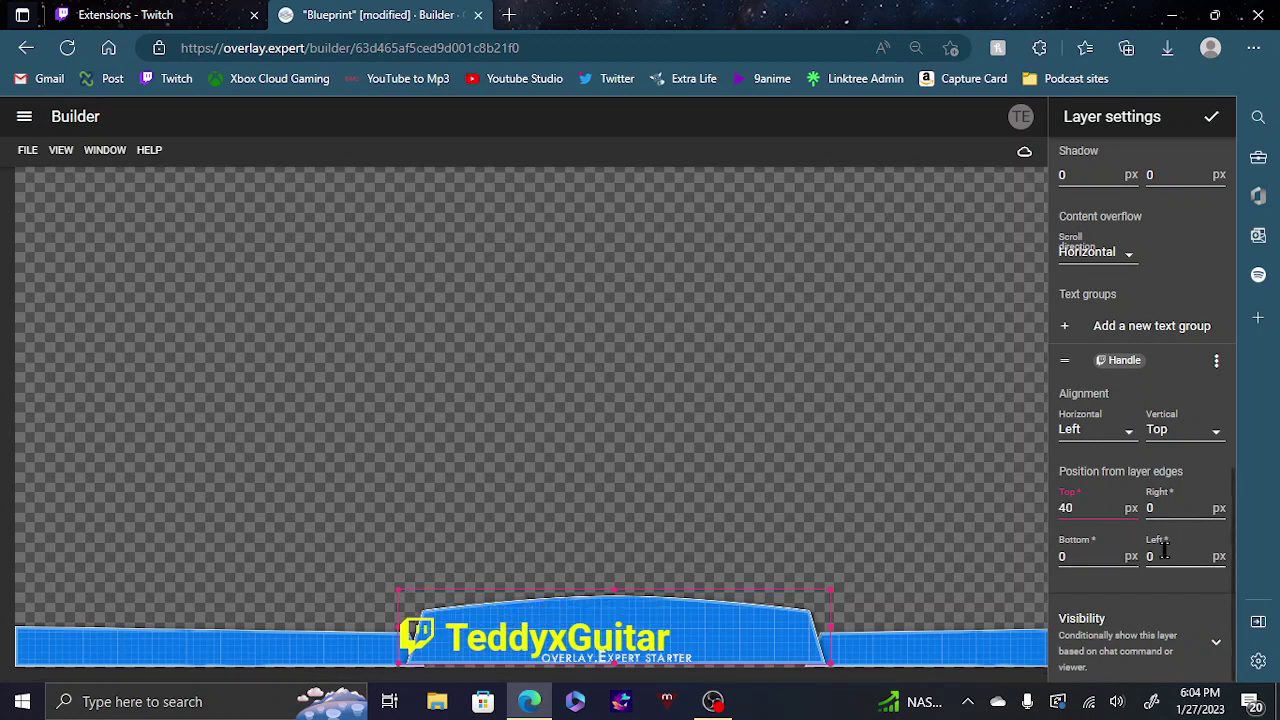
{"action": "left_click", "coordinate": [1163, 553]}
{"action": "type", "text": "100"}
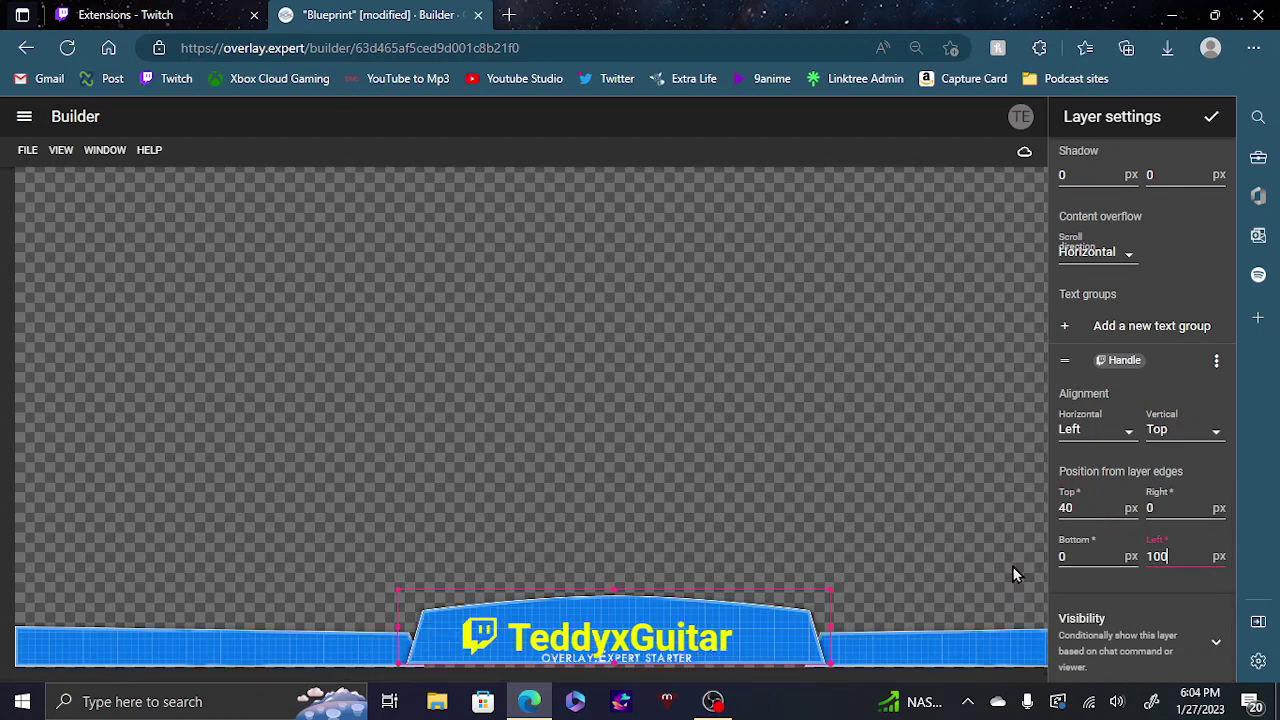
{"action": "key", "text": "BackSpace"}
{"action": "key", "text": "BackSpace"}
{"action": "type", "text": "10"}
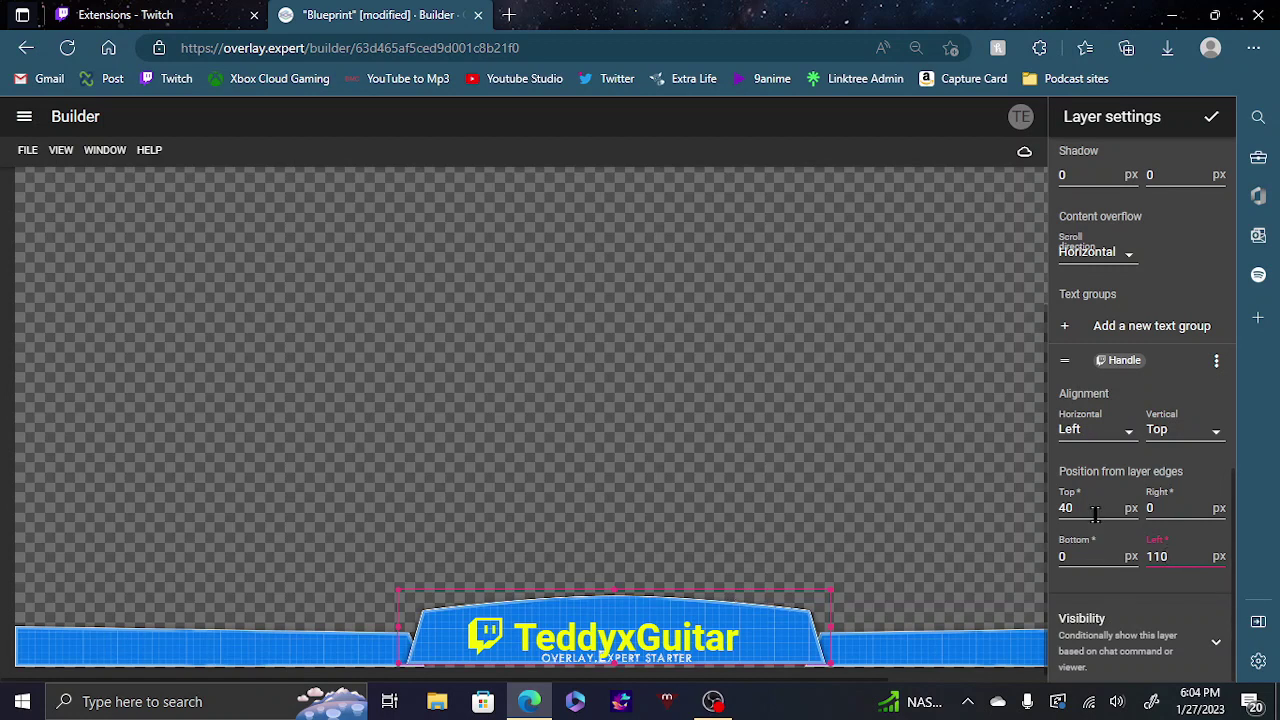
{"action": "left_click_drag", "start_coordinate": [1090, 512], "coordinate": [1044, 517]}
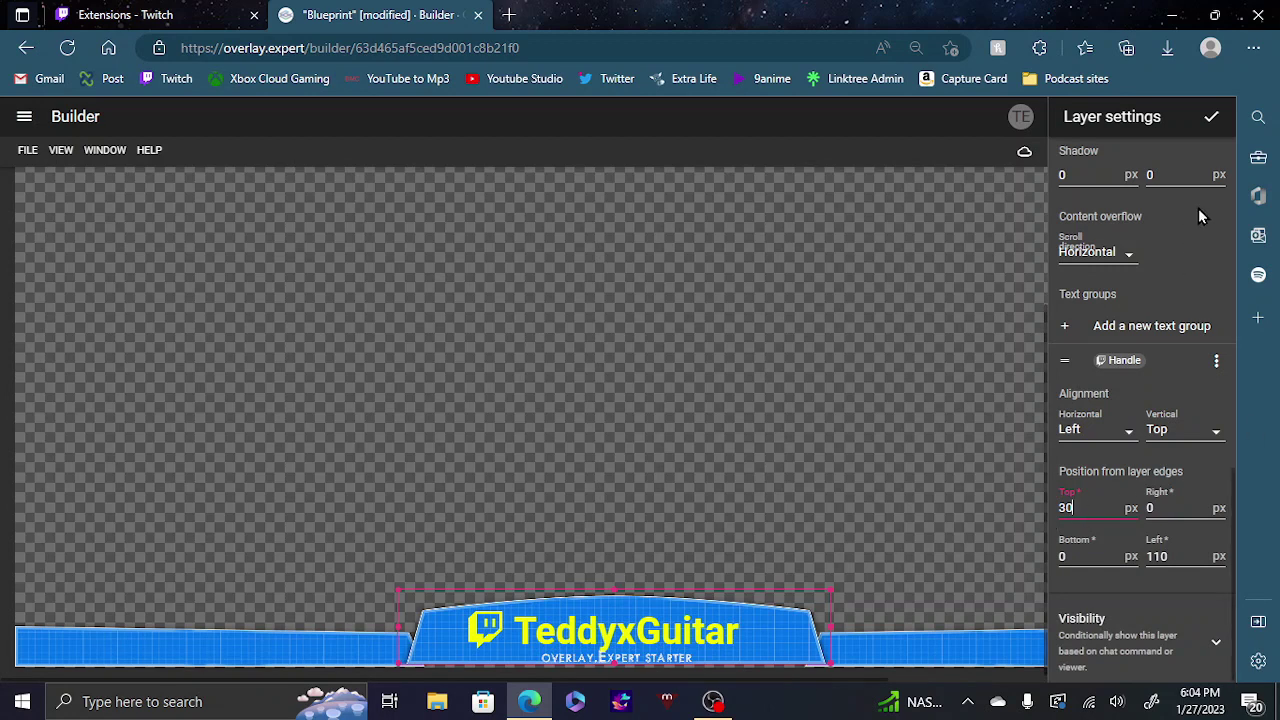
{"action": "left_click", "coordinate": [1213, 119]}
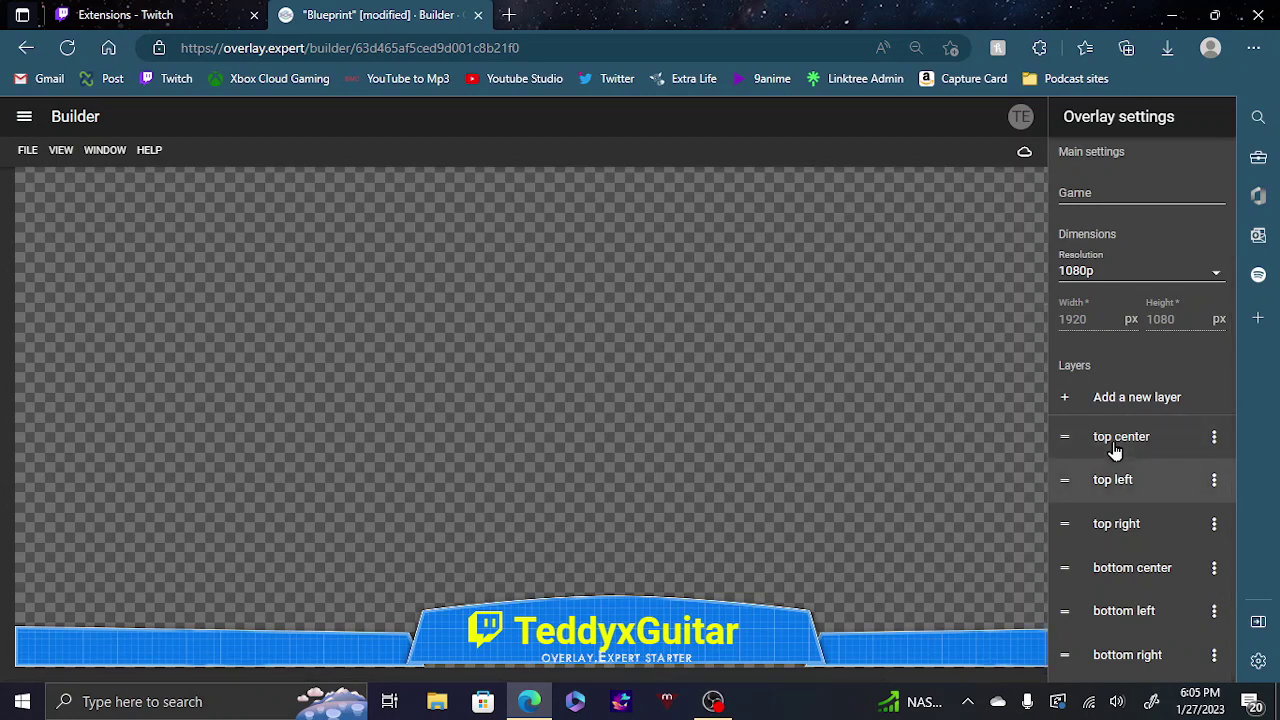
Add a new layer to the overlay and expand its Background options.
{"action": "left_click", "coordinate": [1144, 397]}
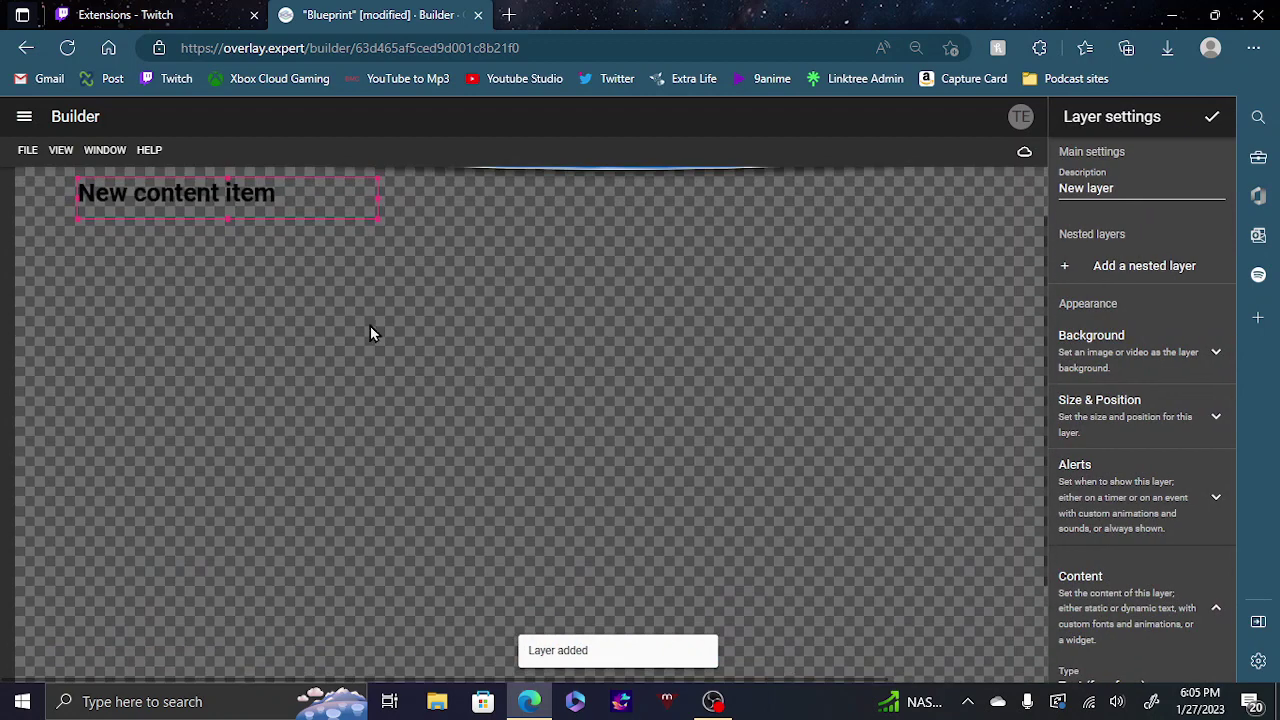
{"action": "scroll", "coordinate": [369, 325], "scroll_direction": "up", "scroll_amount": 1}
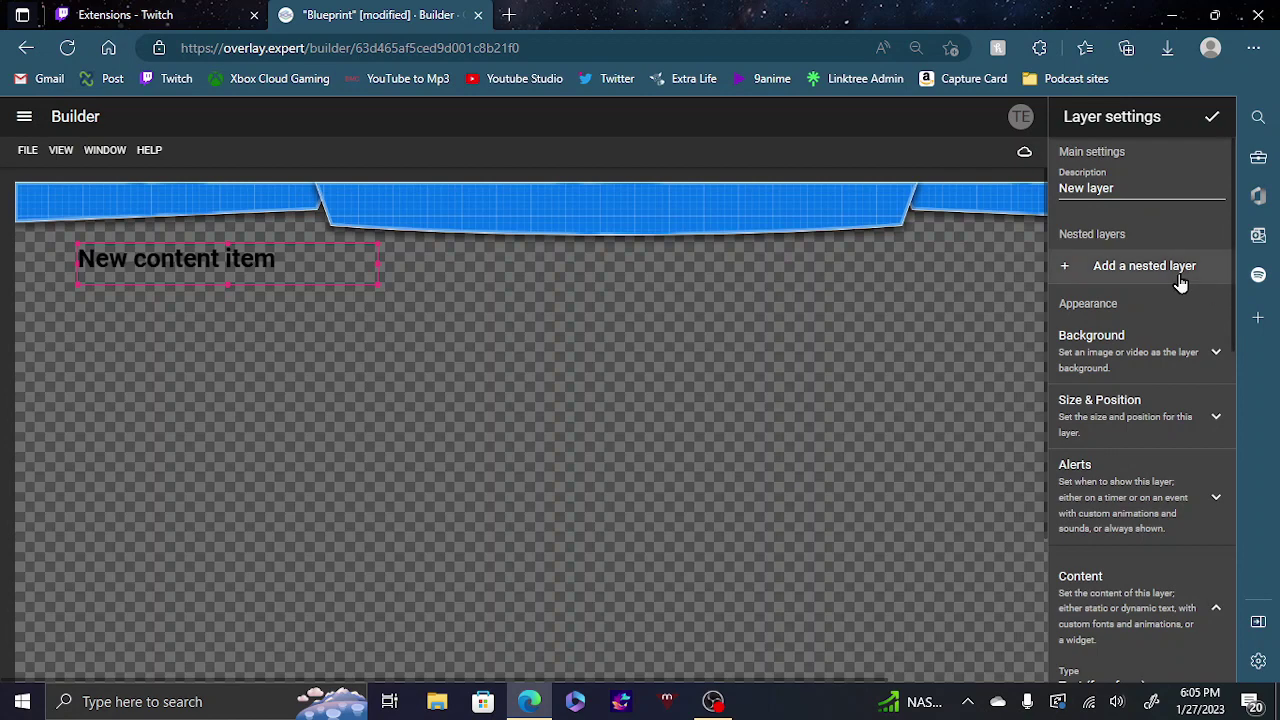
{"action": "left_click", "coordinate": [1163, 369]}
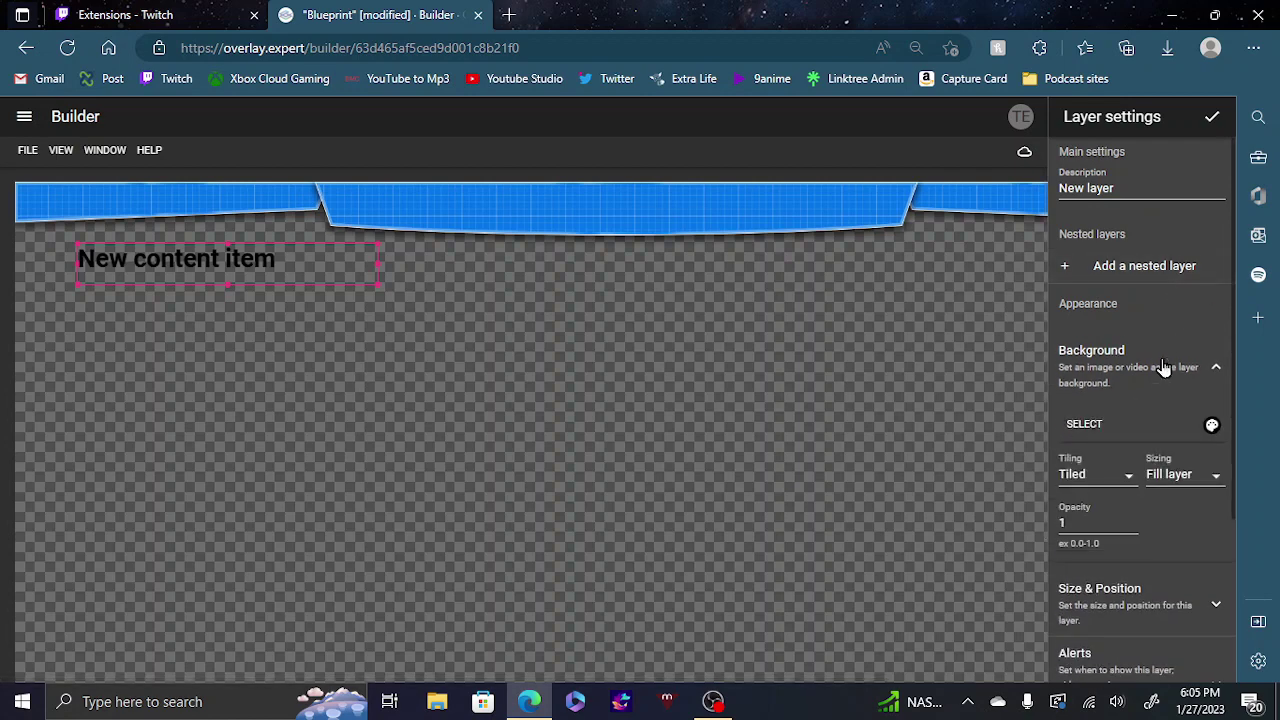
{"action": "scroll", "coordinate": [1135, 475], "scroll_direction": "down", "scroll_amount": 1}
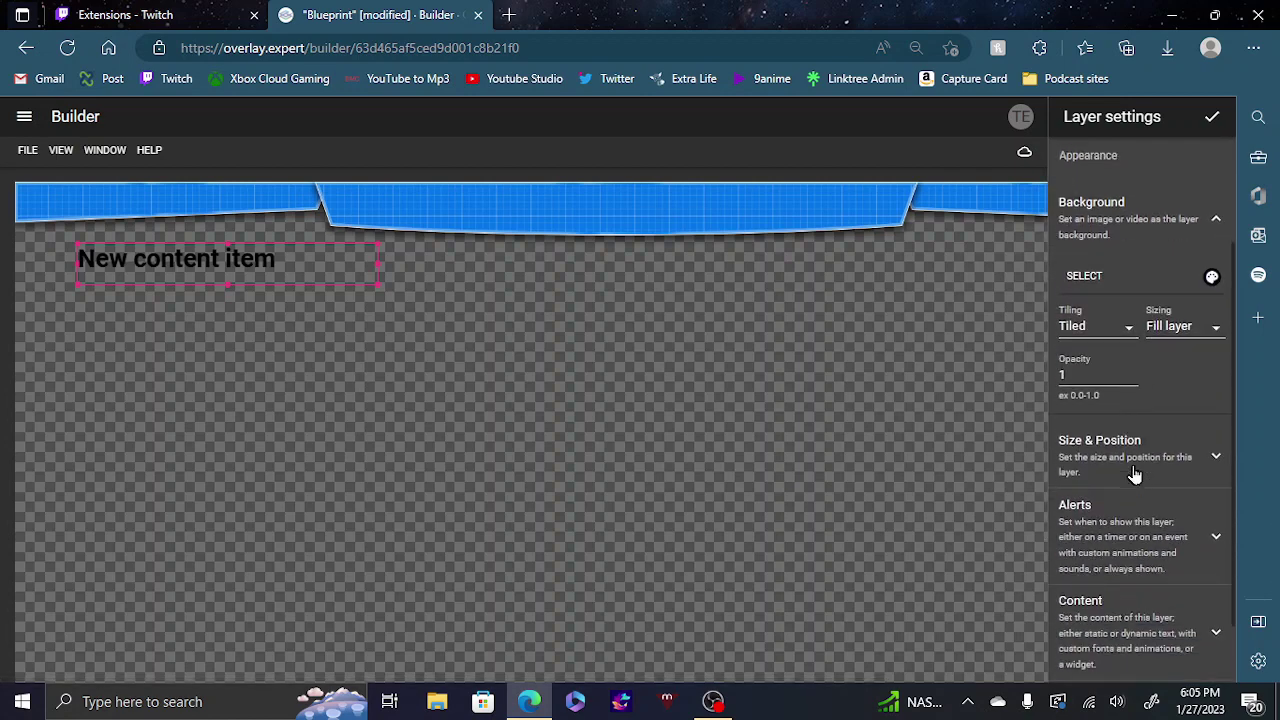
{"action": "scroll", "coordinate": [1133, 474], "scroll_direction": "up", "scroll_amount": 1}
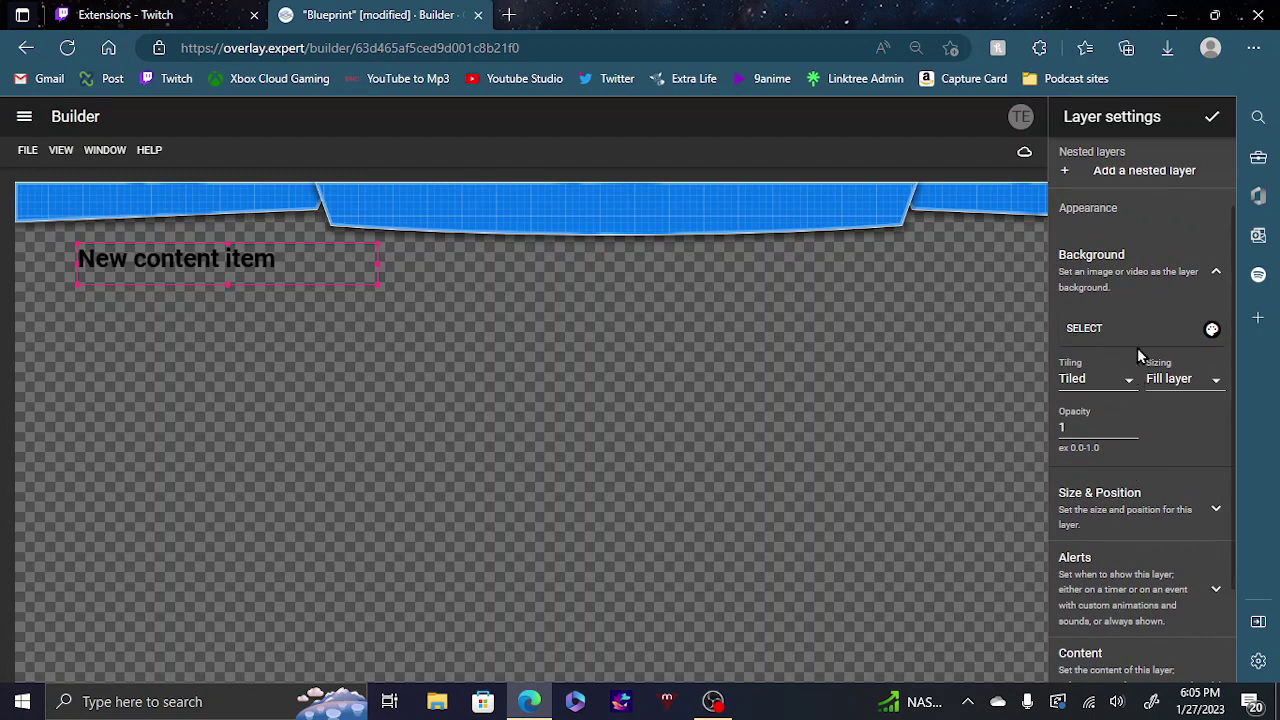
Open the background image chooser for the new layer and start a new upload.
{"action": "left_click", "coordinate": [1212, 333]}
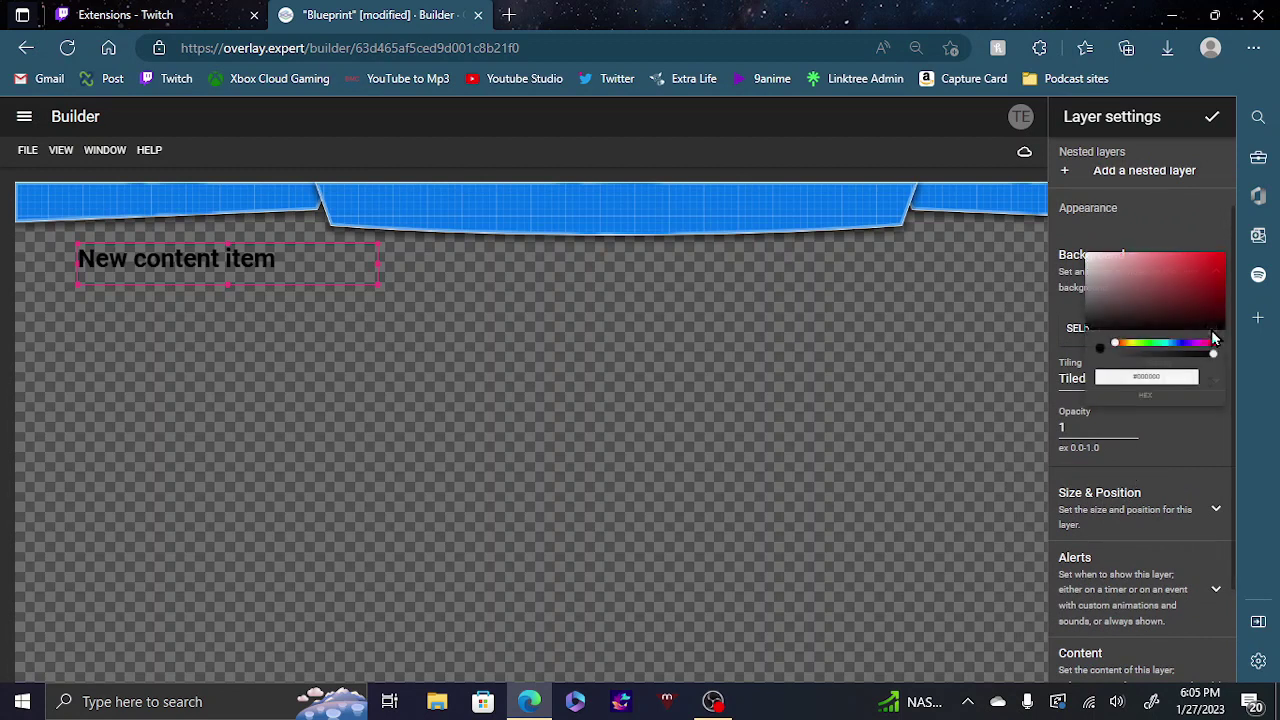
{"action": "left_click", "coordinate": [1148, 435]}
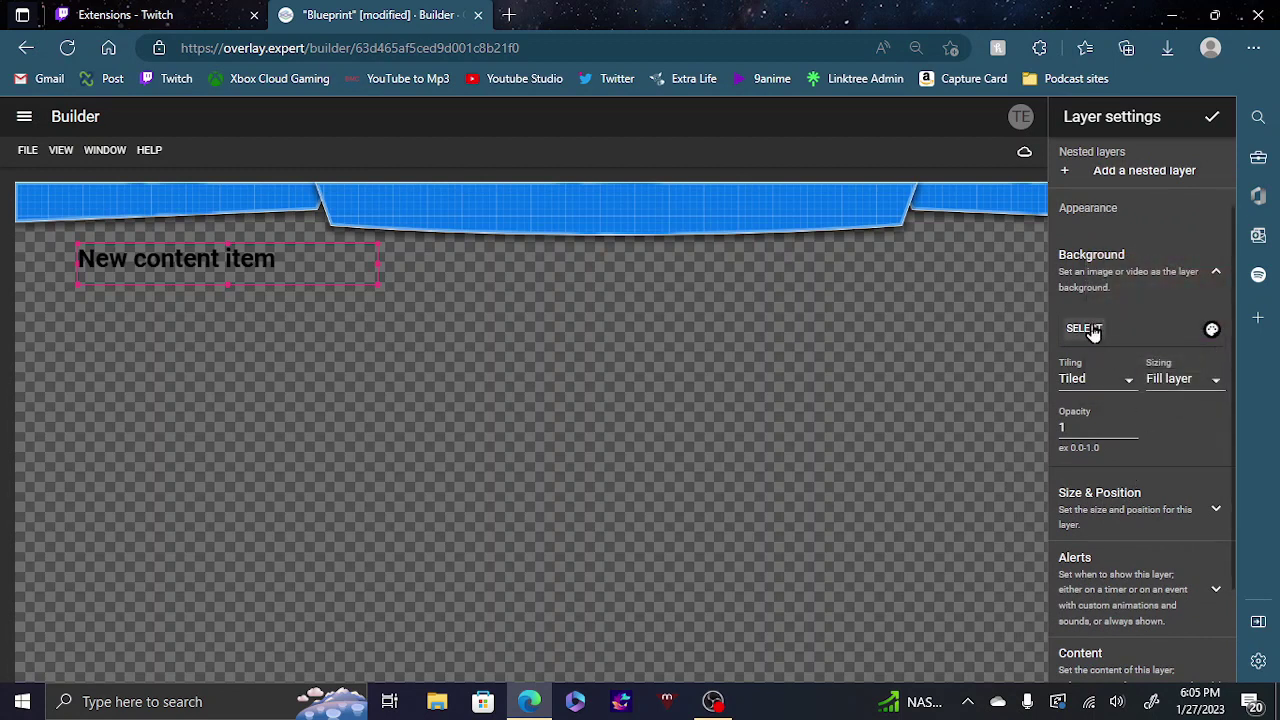
{"action": "left_click", "coordinate": [1090, 330]}
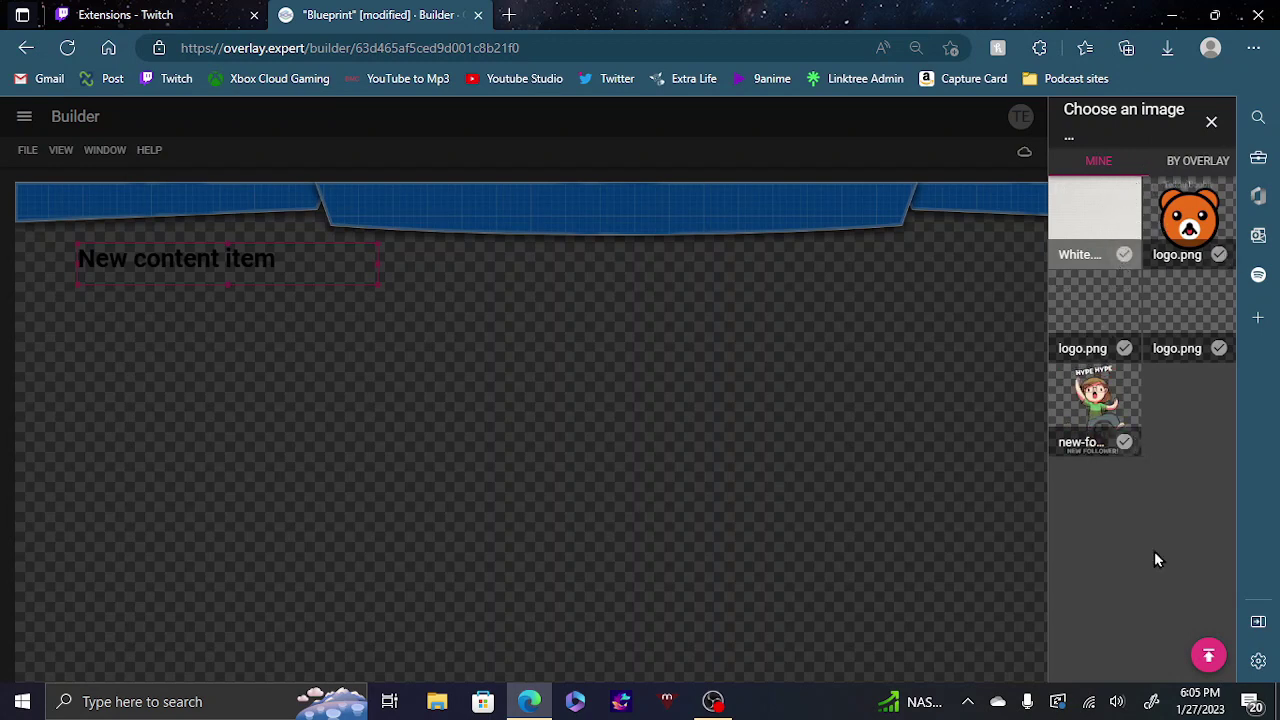
{"action": "left_click", "coordinate": [1207, 653]}
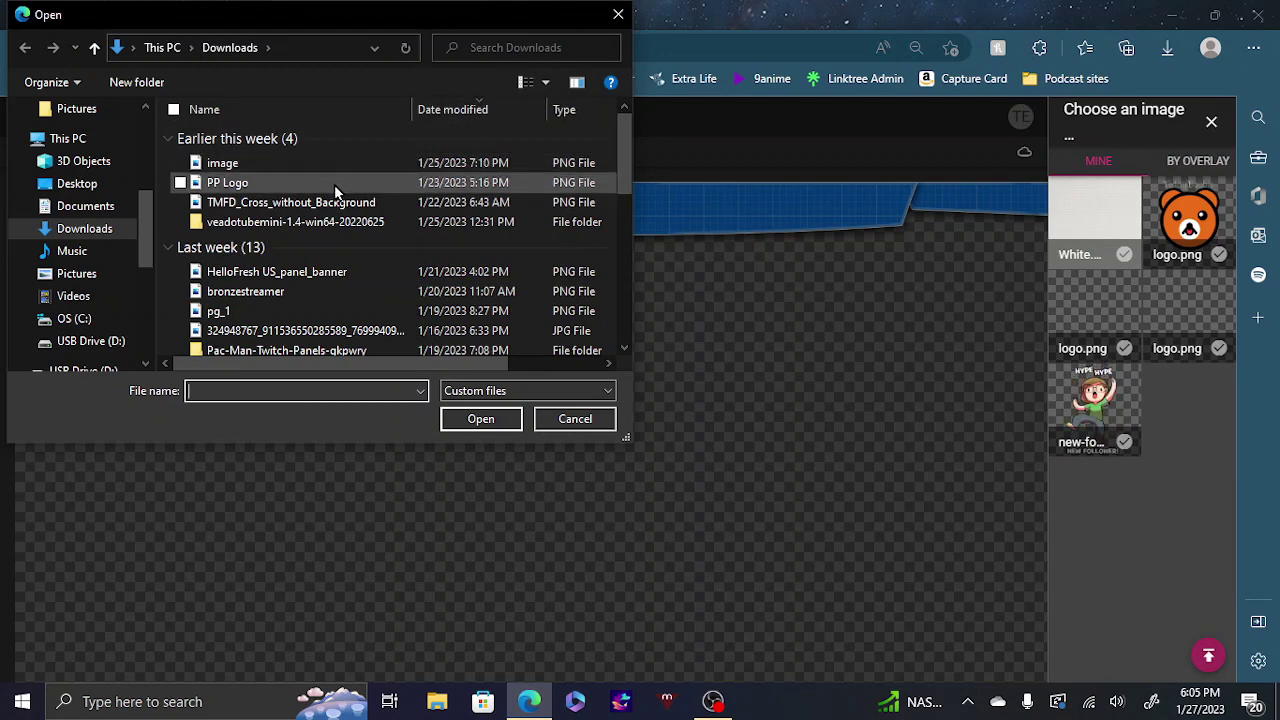
Upload PP Logo from Downloads and set the HYPE HYPE new-follower image as the layer background.
{"action": "double_click", "coordinate": [335, 186]}
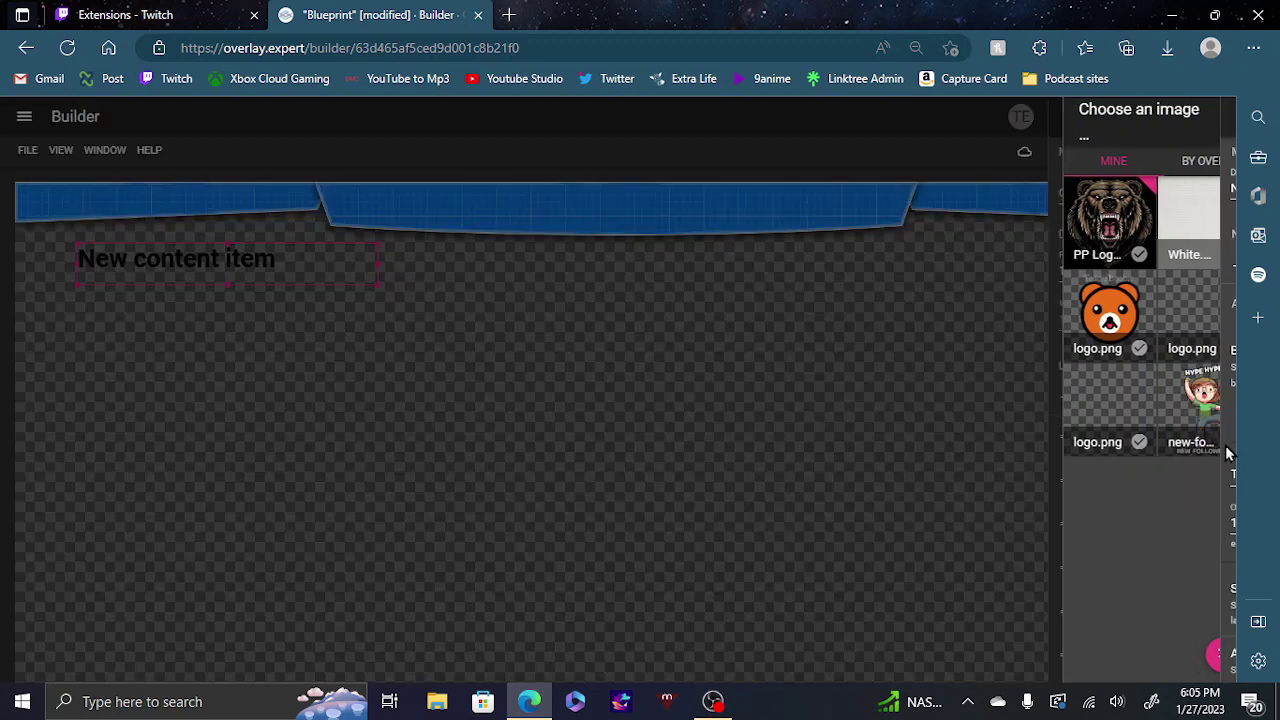
{"action": "left_click", "coordinate": [1222, 444]}
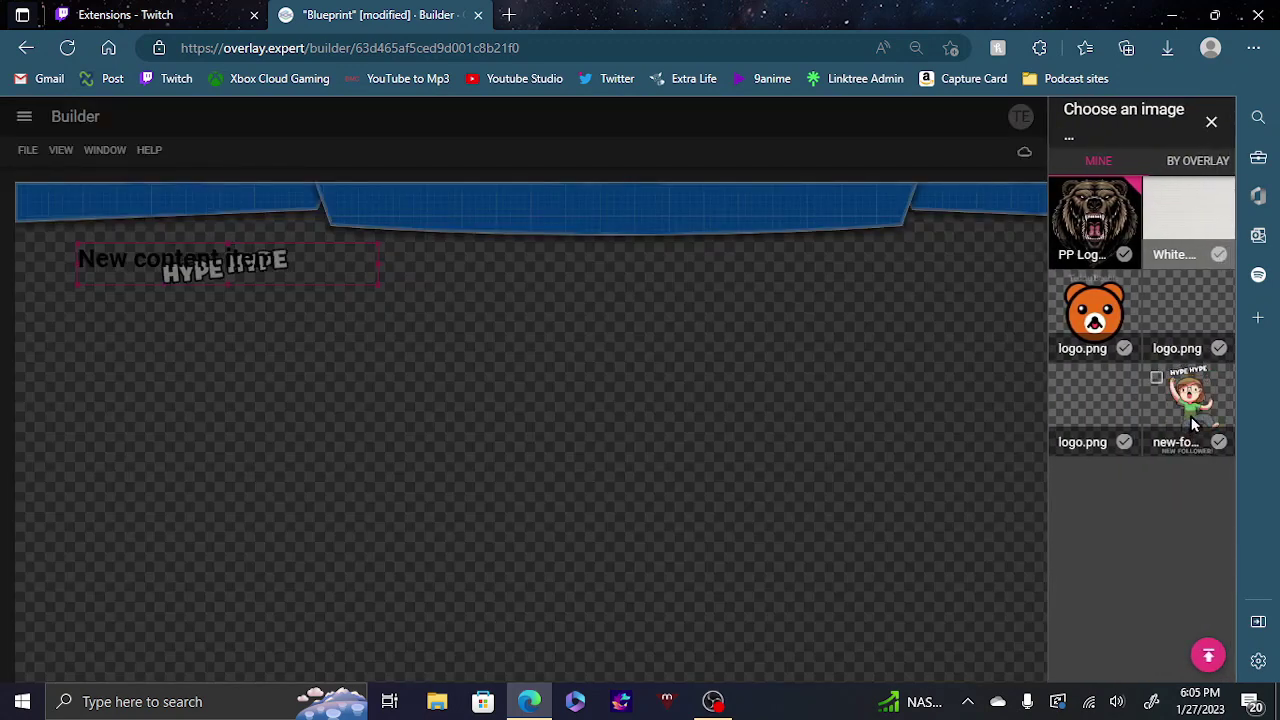
{"action": "left_click", "coordinate": [1210, 124]}
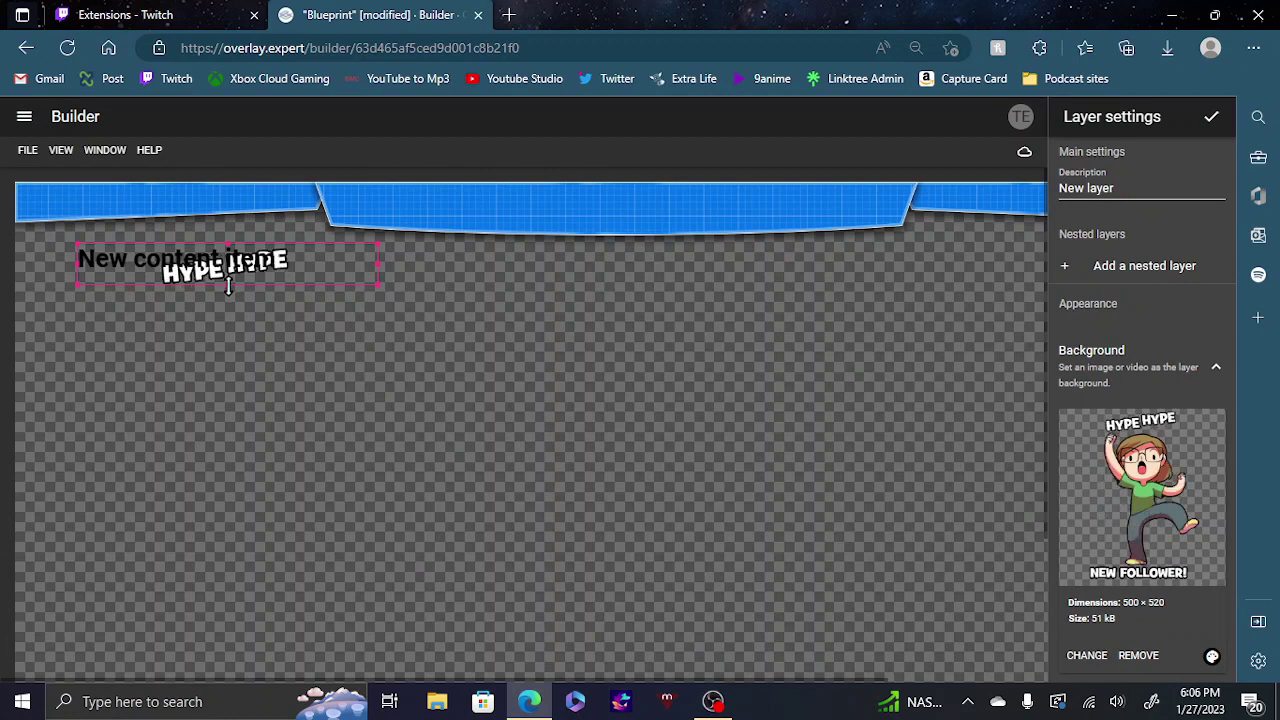
Resize the new layer's box on the canvas so the whole HYPE HYPE follower character fits.
{"action": "left_click_drag", "start_coordinate": [228, 285], "coordinate": [213, 566]}
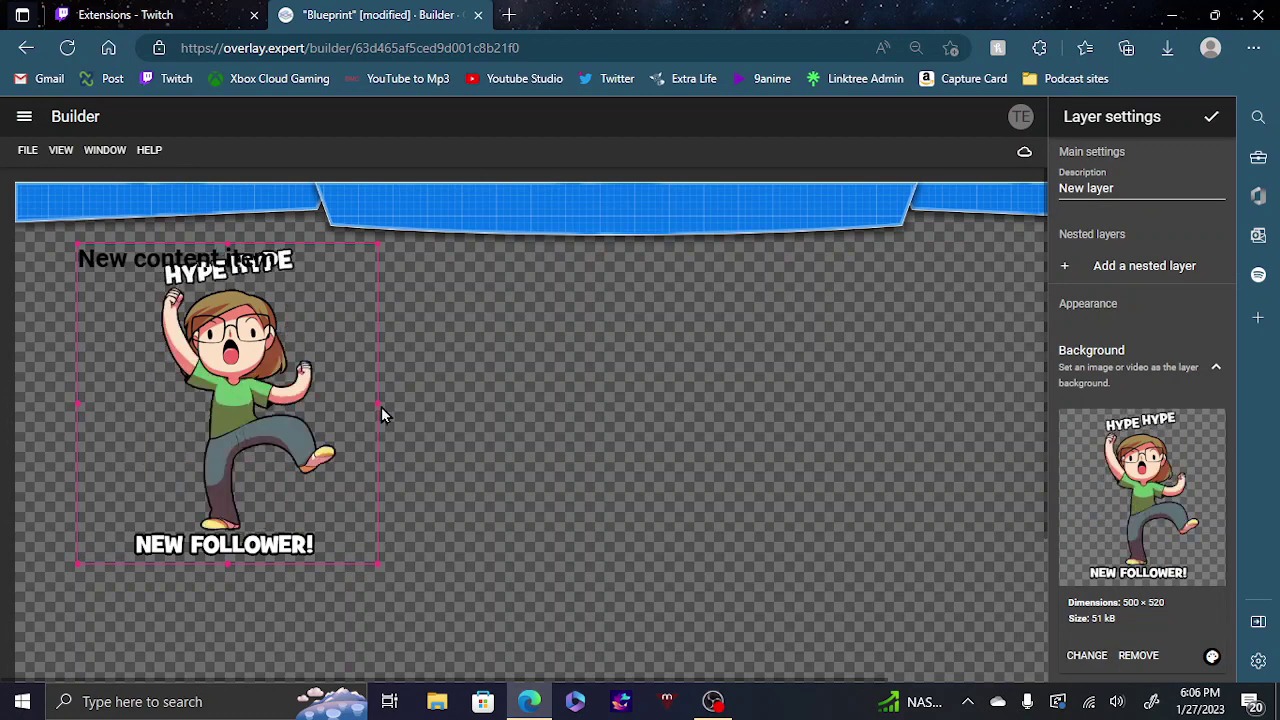
{"action": "left_click_drag", "start_coordinate": [379, 402], "coordinate": [340, 431]}
{"action": "mouse_move", "coordinate": [73, 406]}
{"action": "left_mouse_down"}
{"action": "mouse_move", "coordinate": [111, 406]}
{"action": "mouse_move", "coordinate": [54, 416]}
{"action": "left_mouse_up"}
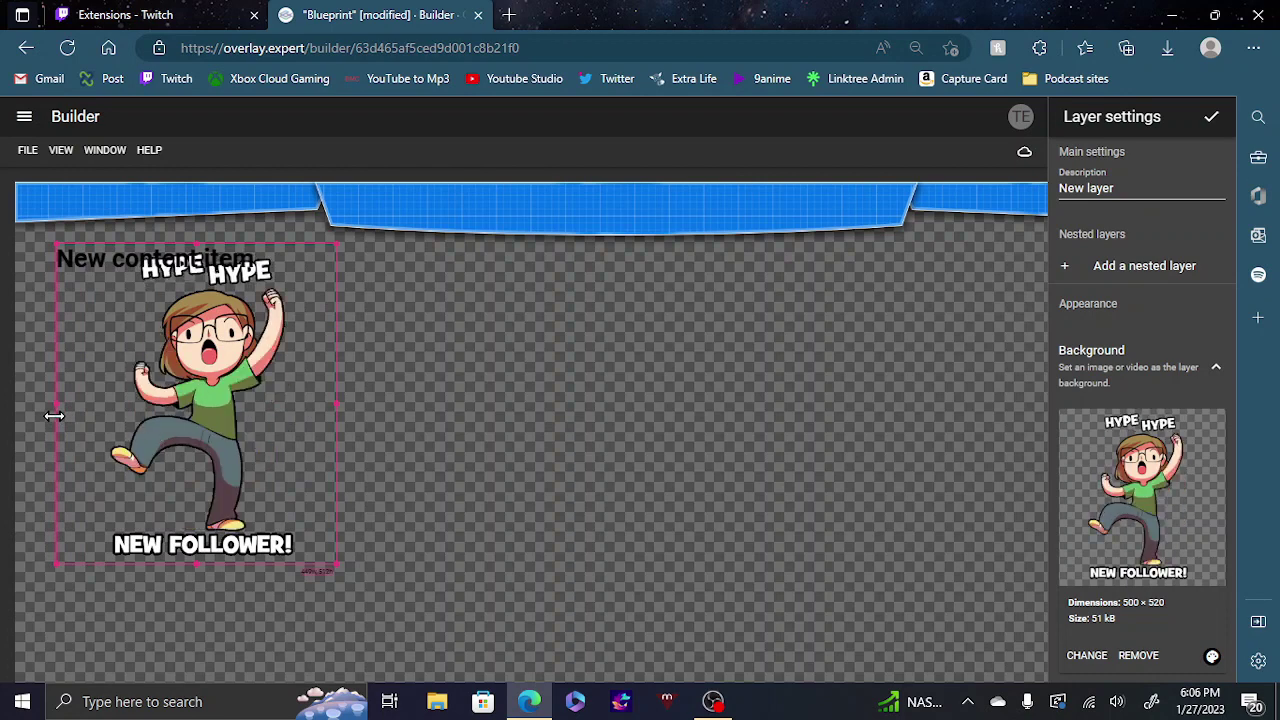
{"action": "scroll", "coordinate": [1118, 405], "scroll_direction": "down", "scroll_amount": 3}
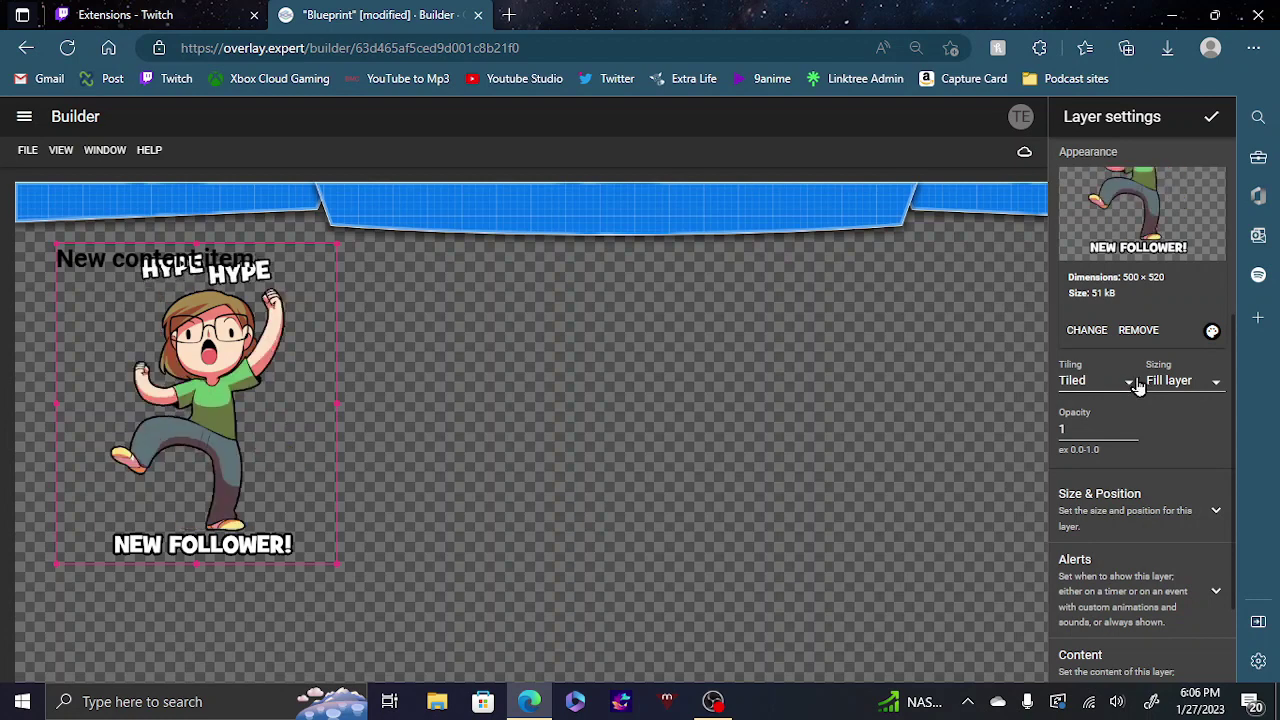
{"action": "left_click", "coordinate": [1128, 380]}
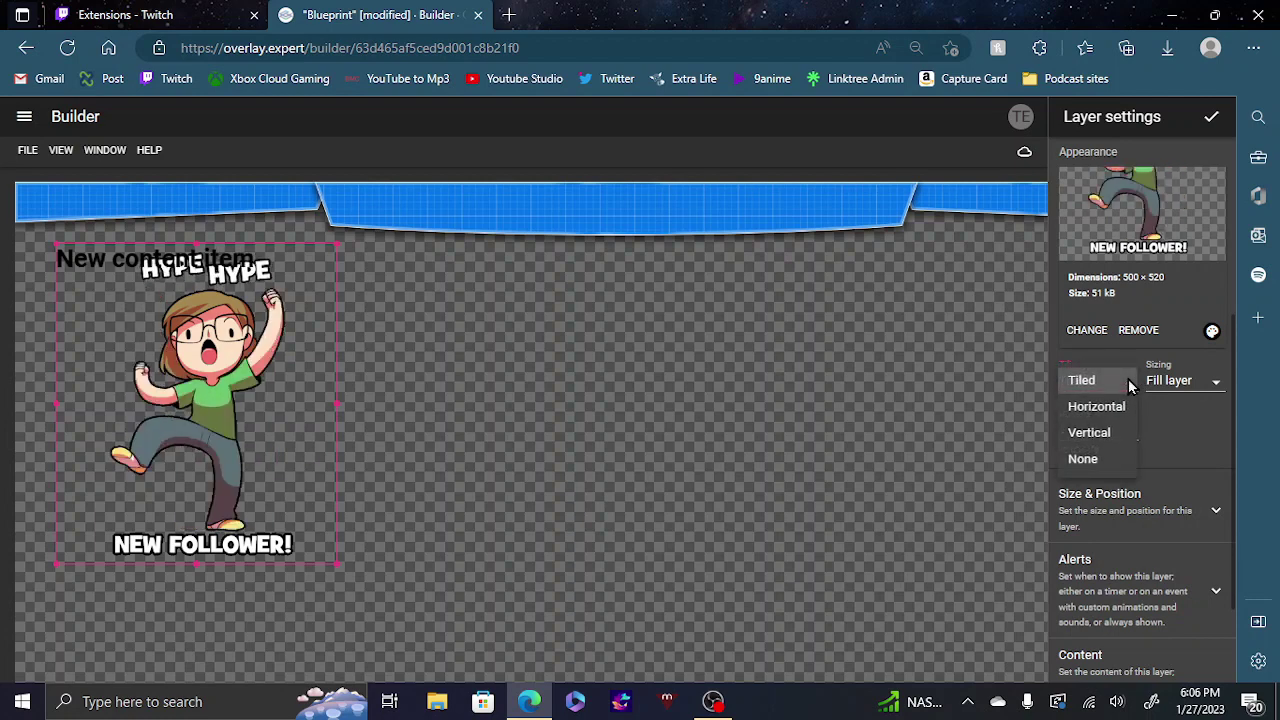
Keep the background Tiled and make the layer Event-based, triggered by Twitch Follow.
{"action": "left_click", "coordinate": [1147, 440]}
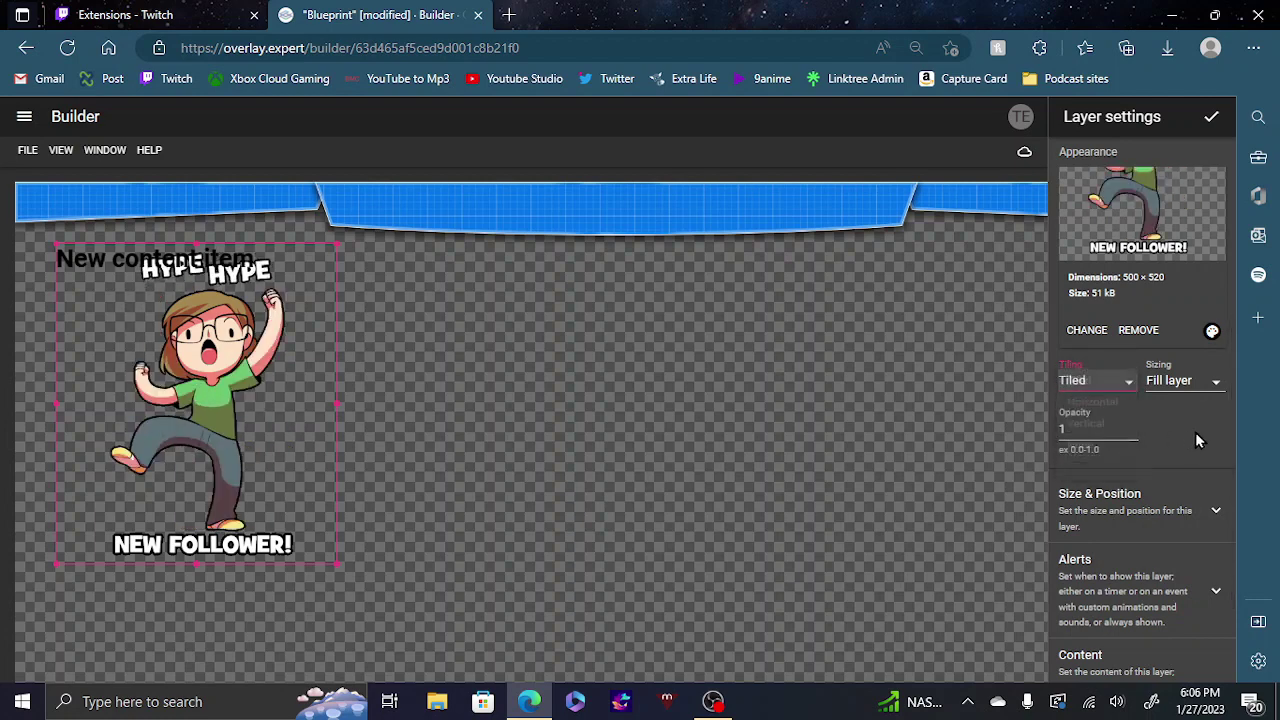
{"action": "left_click", "coordinate": [1197, 578]}
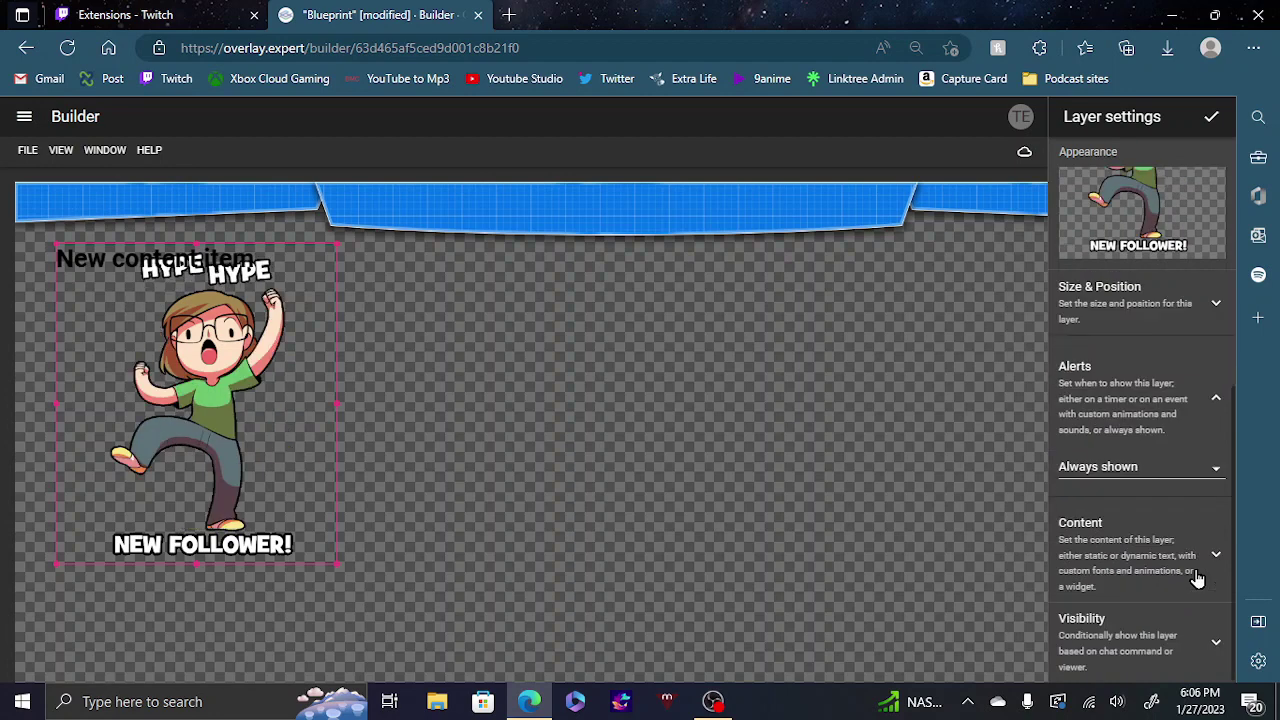
{"action": "left_click", "coordinate": [1187, 462]}
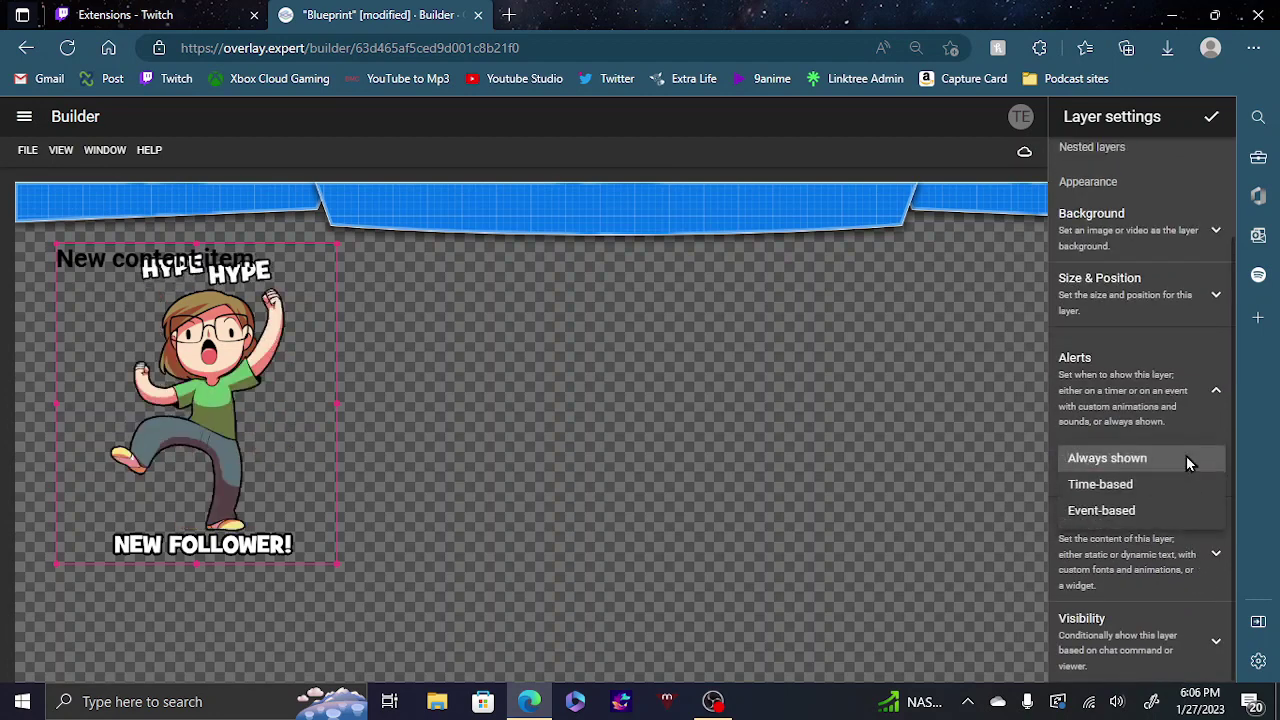
{"action": "left_click", "coordinate": [1175, 510]}
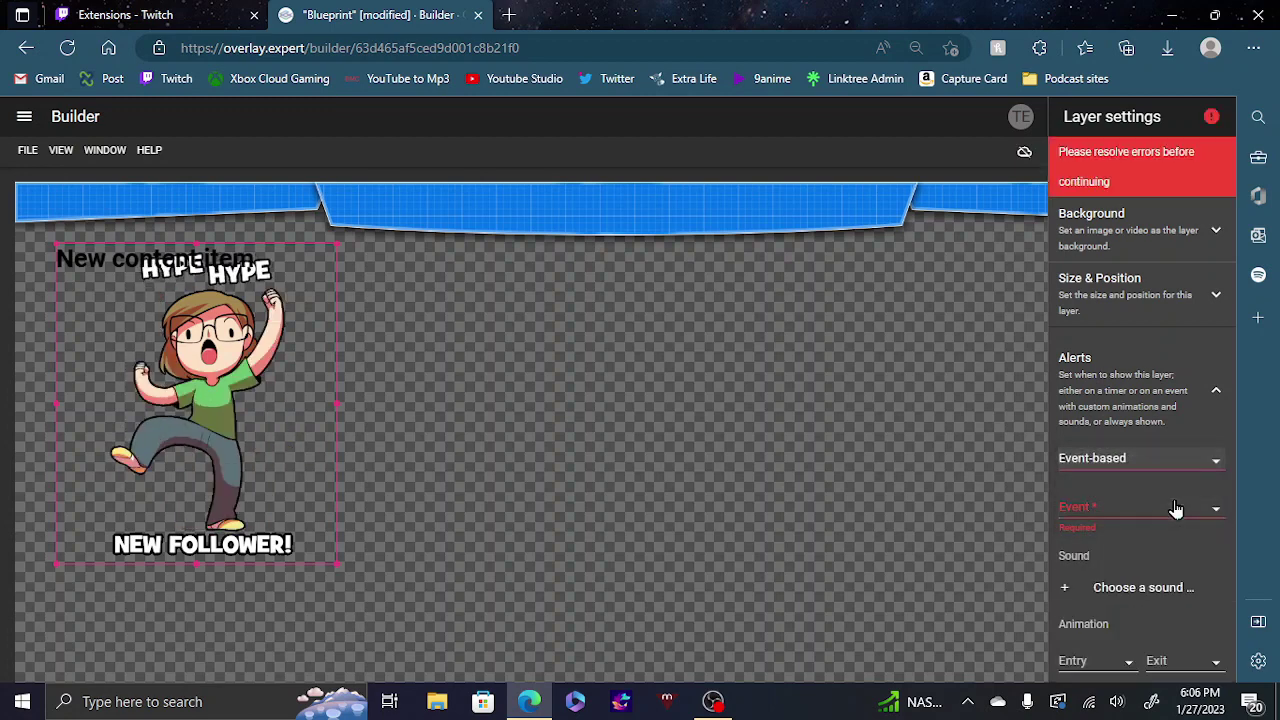
{"action": "left_click", "coordinate": [1177, 510]}
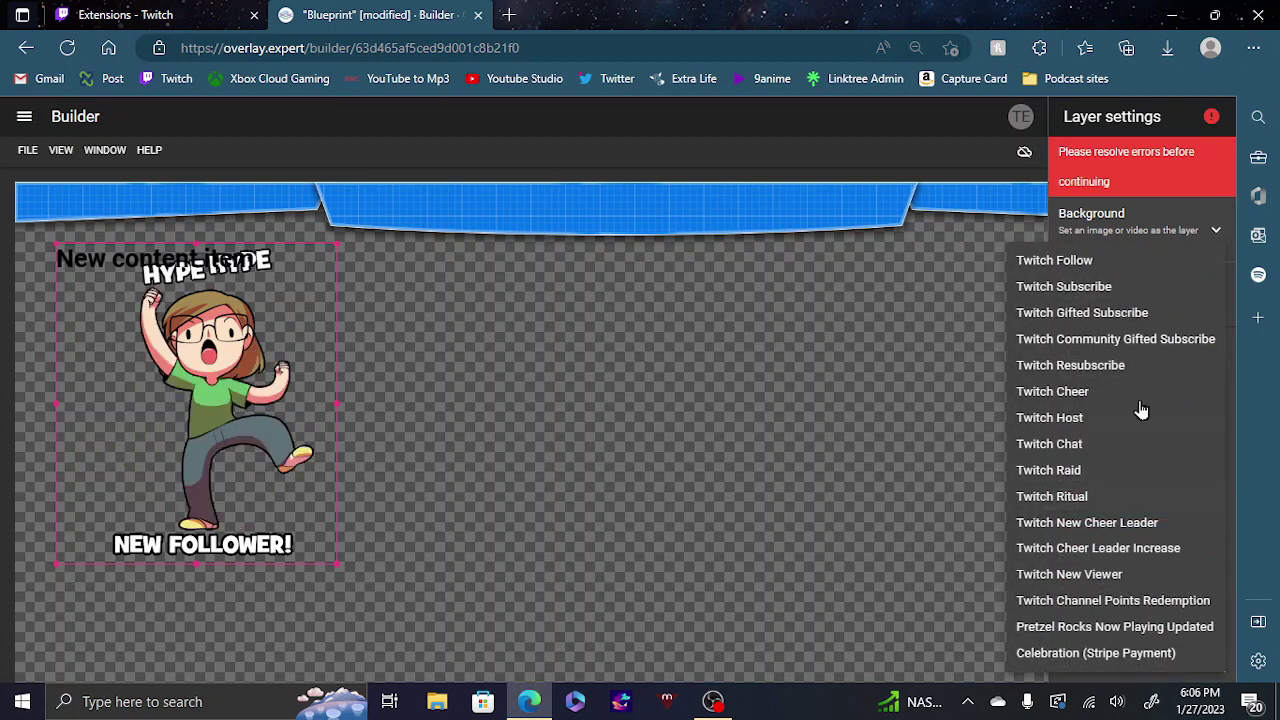
{"action": "left_click", "coordinate": [1138, 272]}
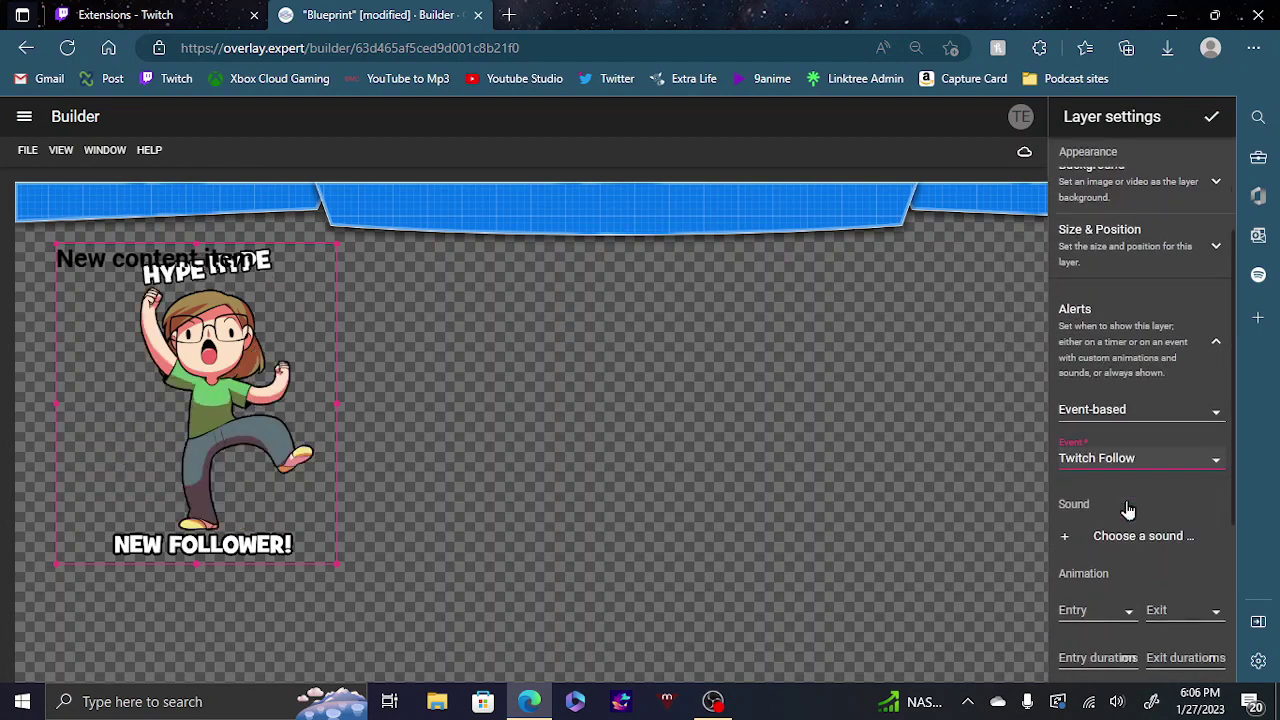
{"action": "scroll", "coordinate": [1127, 510], "scroll_direction": "down", "scroll_amount": 3}
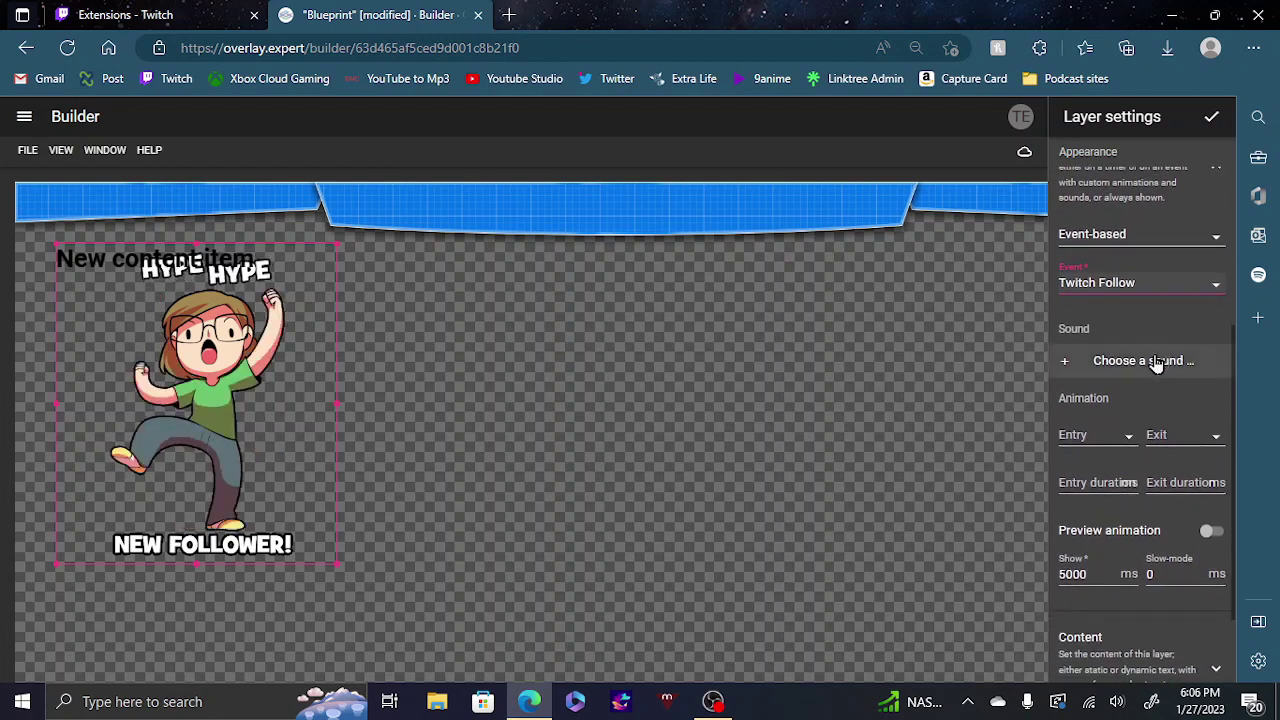
{"action": "left_click", "coordinate": [1143, 363]}
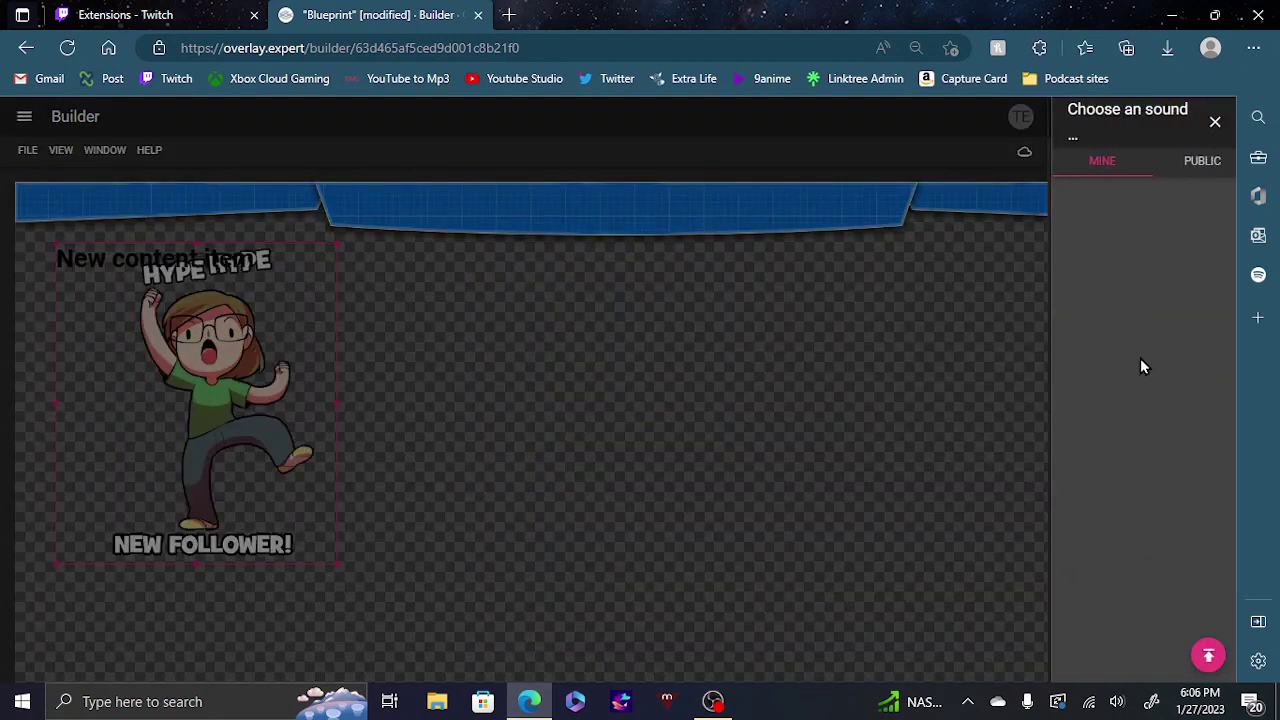
Preview 50s-sci and magical-twinkle in the PUBLIC library, then pick magical-twinkle as the alert sound.
{"action": "left_click", "coordinate": [1200, 170]}
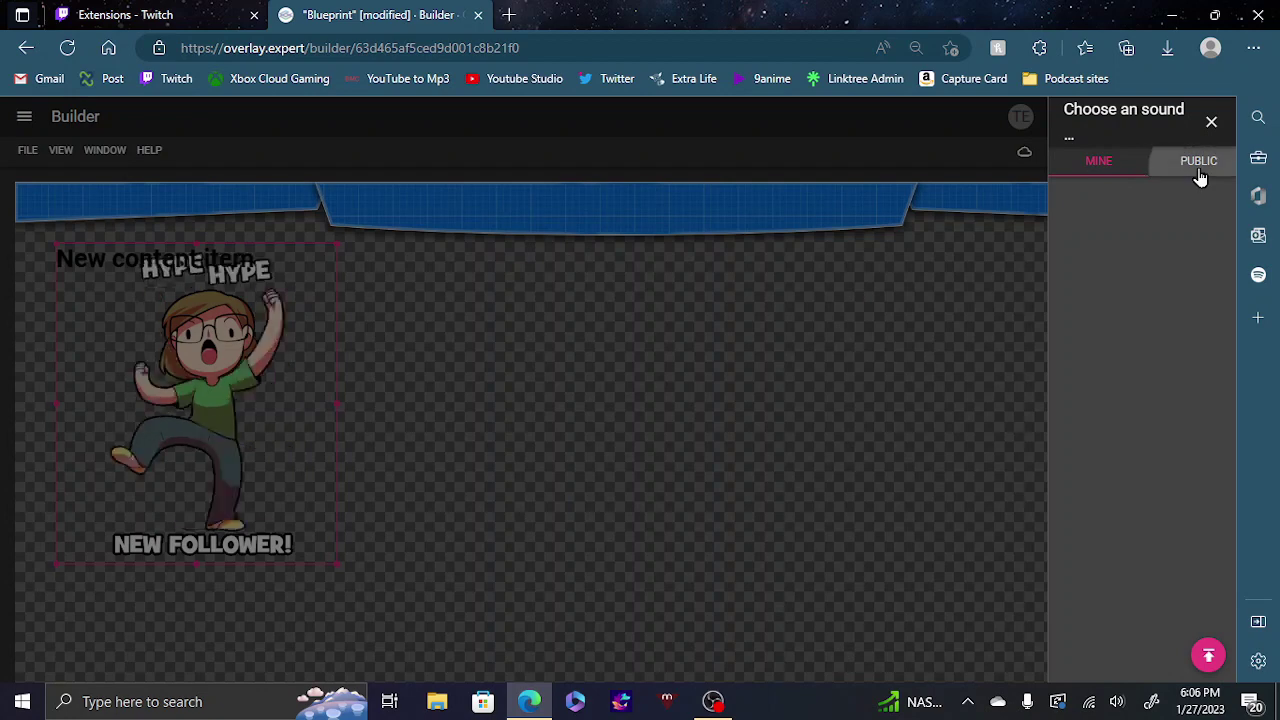
{"action": "scroll", "coordinate": [1107, 421], "scroll_direction": "down", "scroll_amount": 5}
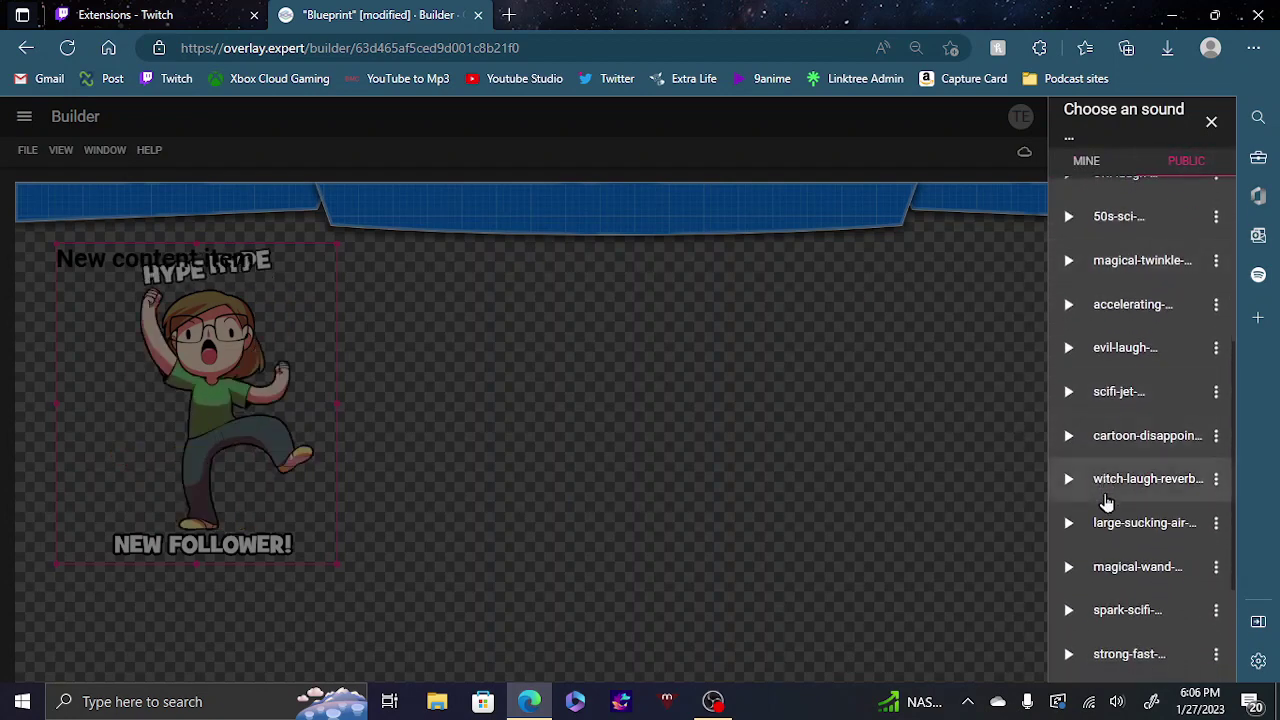
{"action": "left_click", "coordinate": [1069, 217]}
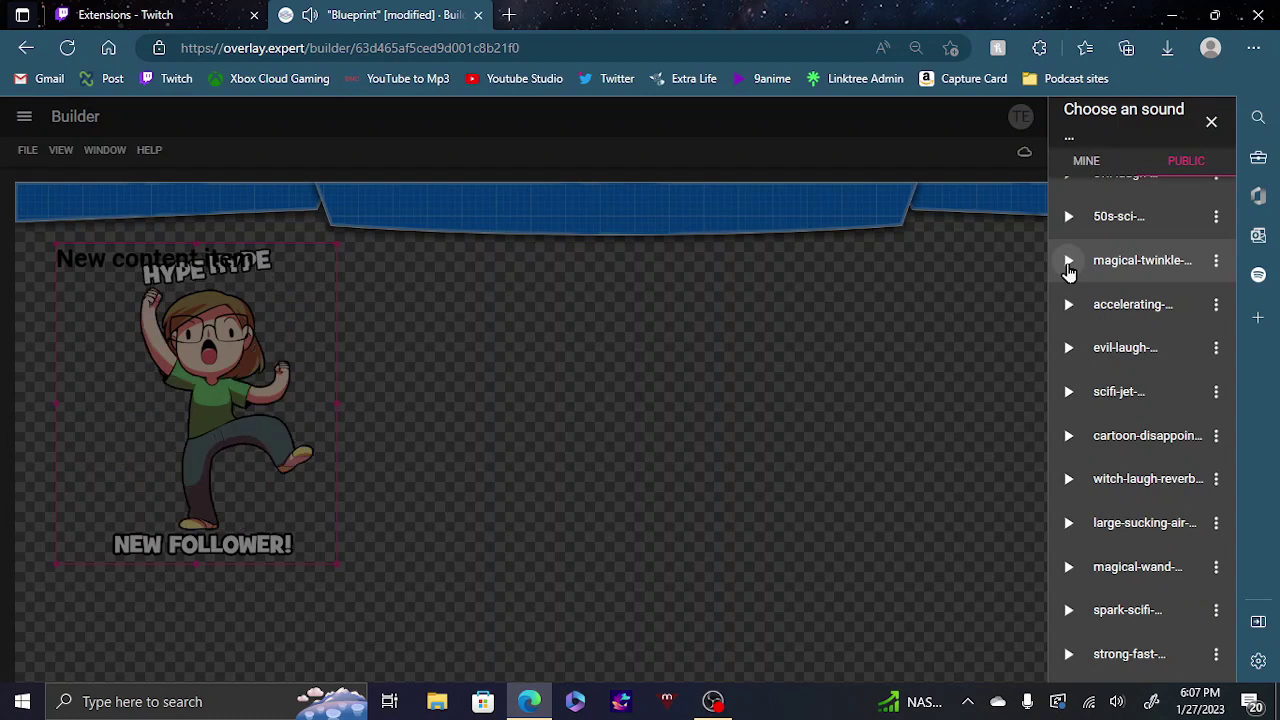
{"action": "left_click", "coordinate": [1068, 262]}
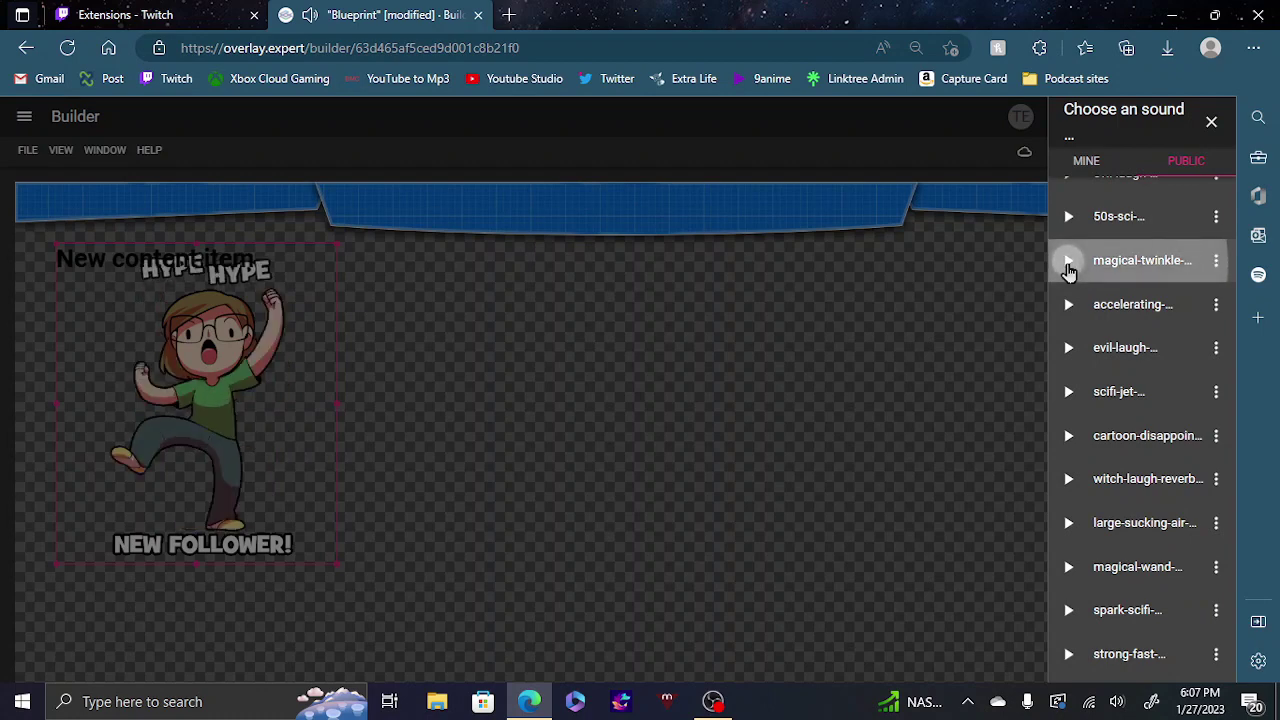
{"action": "left_click", "coordinate": [1150, 262]}
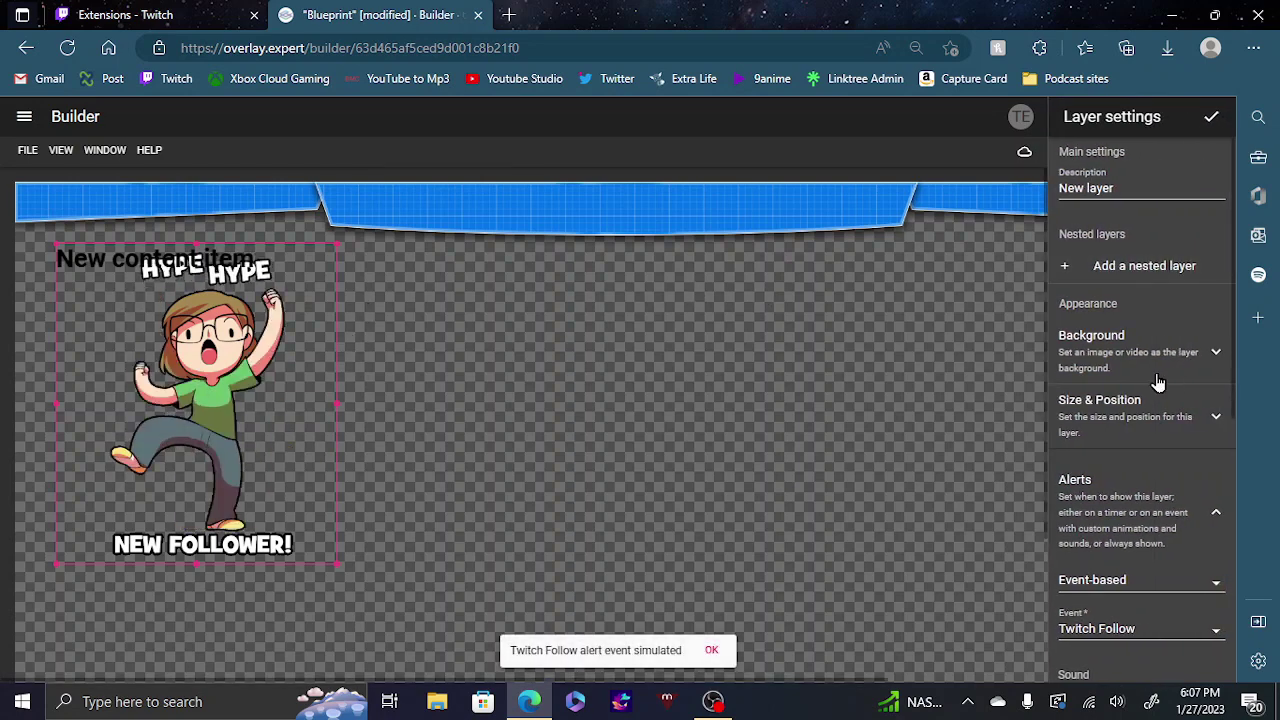
Set the alert's entry animation to Puff In and its exit animation to Vanish Out.
{"action": "scroll", "coordinate": [1157, 380], "scroll_direction": "down", "scroll_amount": 3}
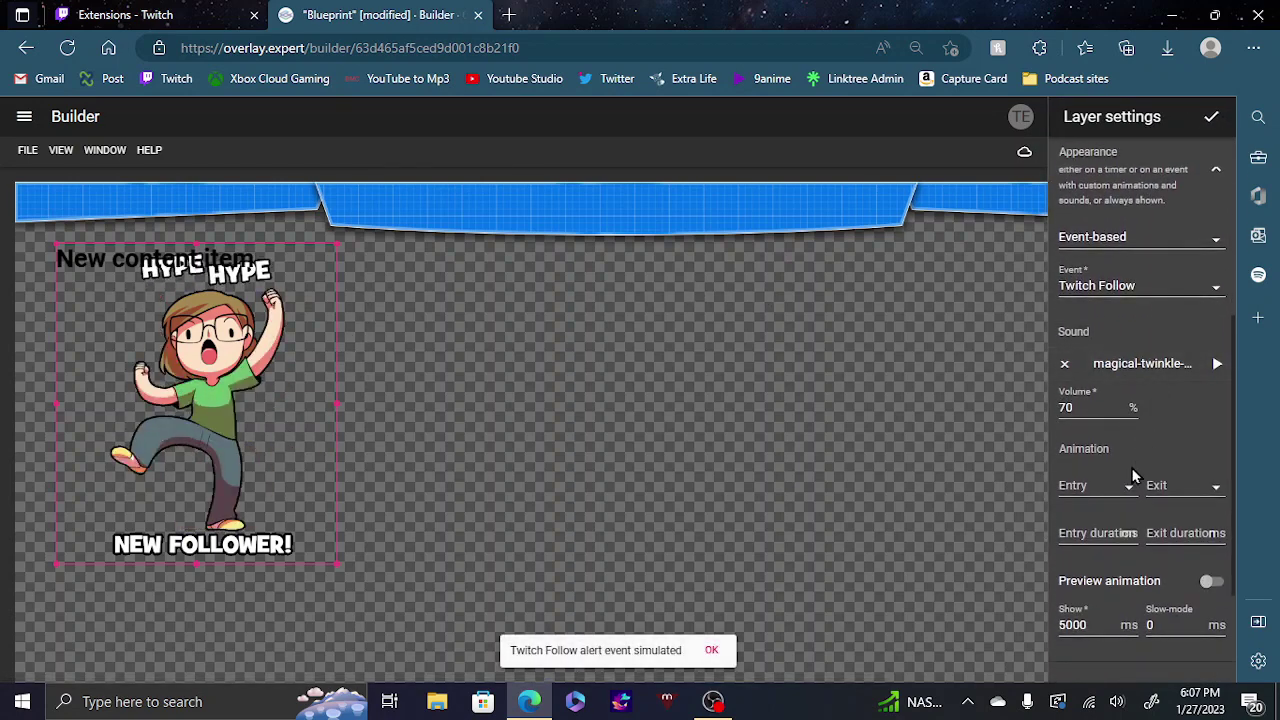
{"action": "scroll", "coordinate": [1098, 558], "scroll_direction": "down", "scroll_amount": 2}
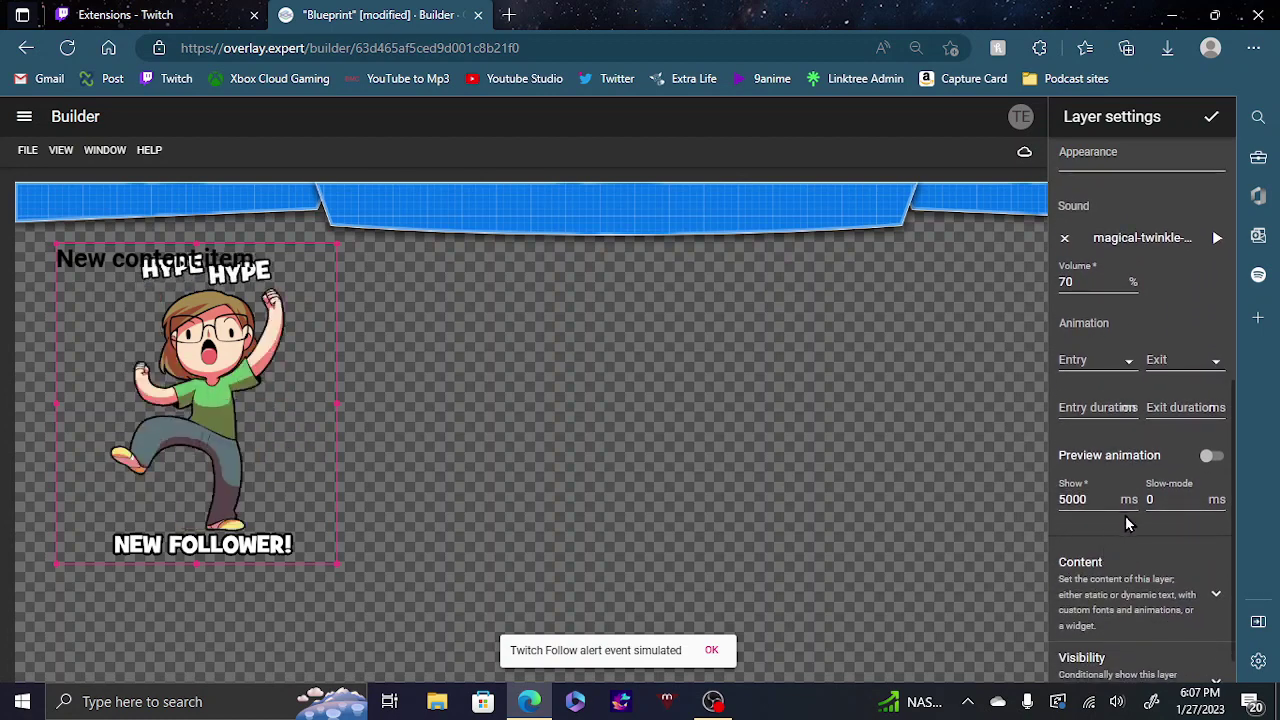
{"action": "left_click", "coordinate": [1210, 457]}
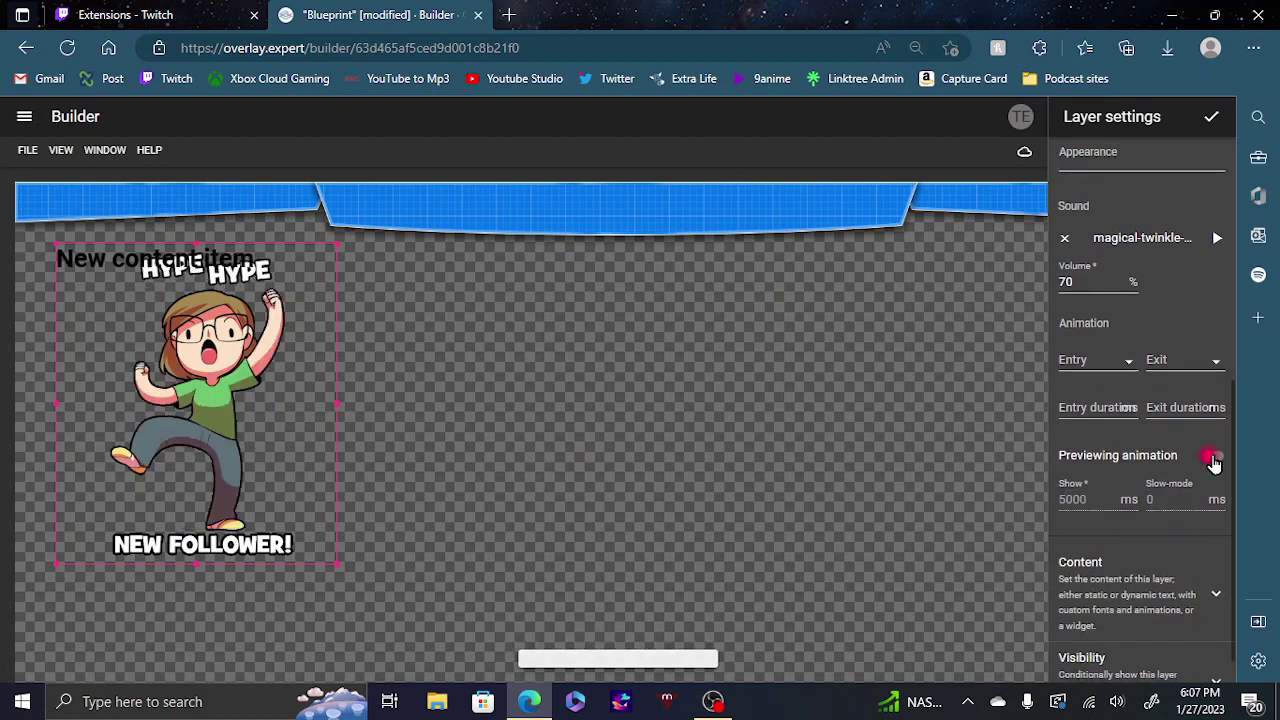
{"action": "left_click", "coordinate": [1212, 459]}
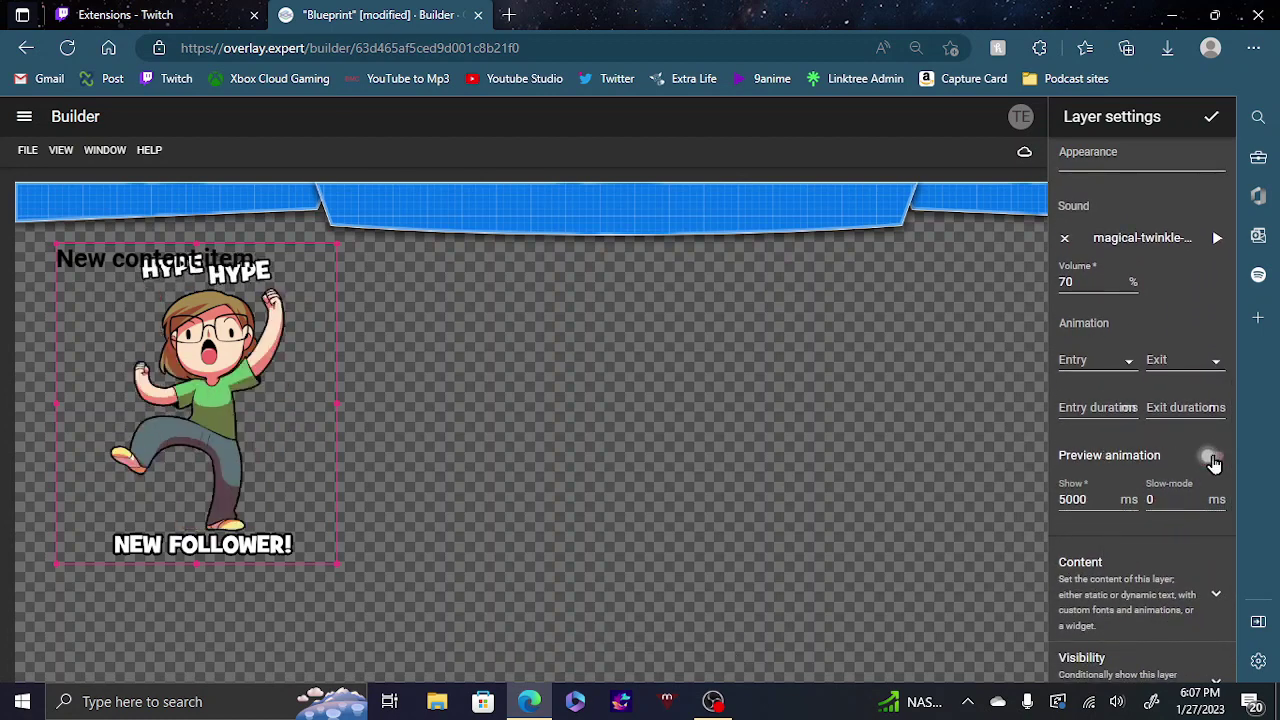
{"action": "left_click", "coordinate": [1100, 365]}
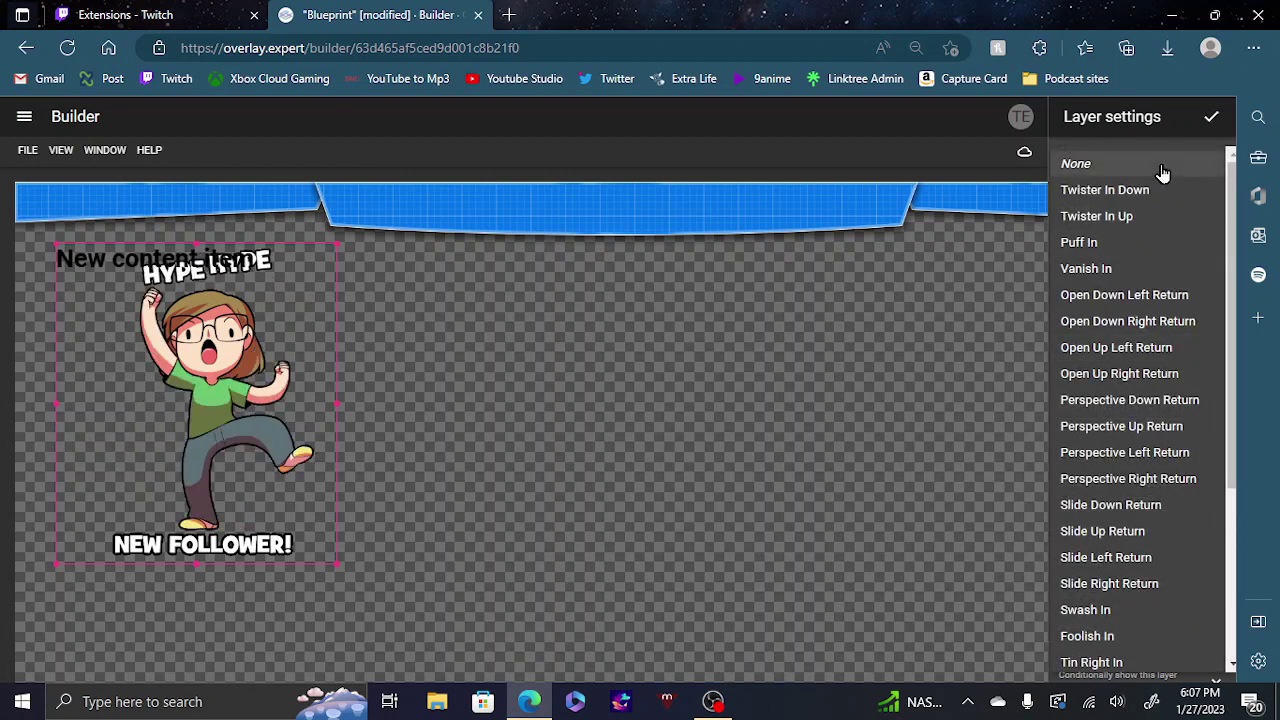
{"action": "left_click", "coordinate": [1142, 243]}
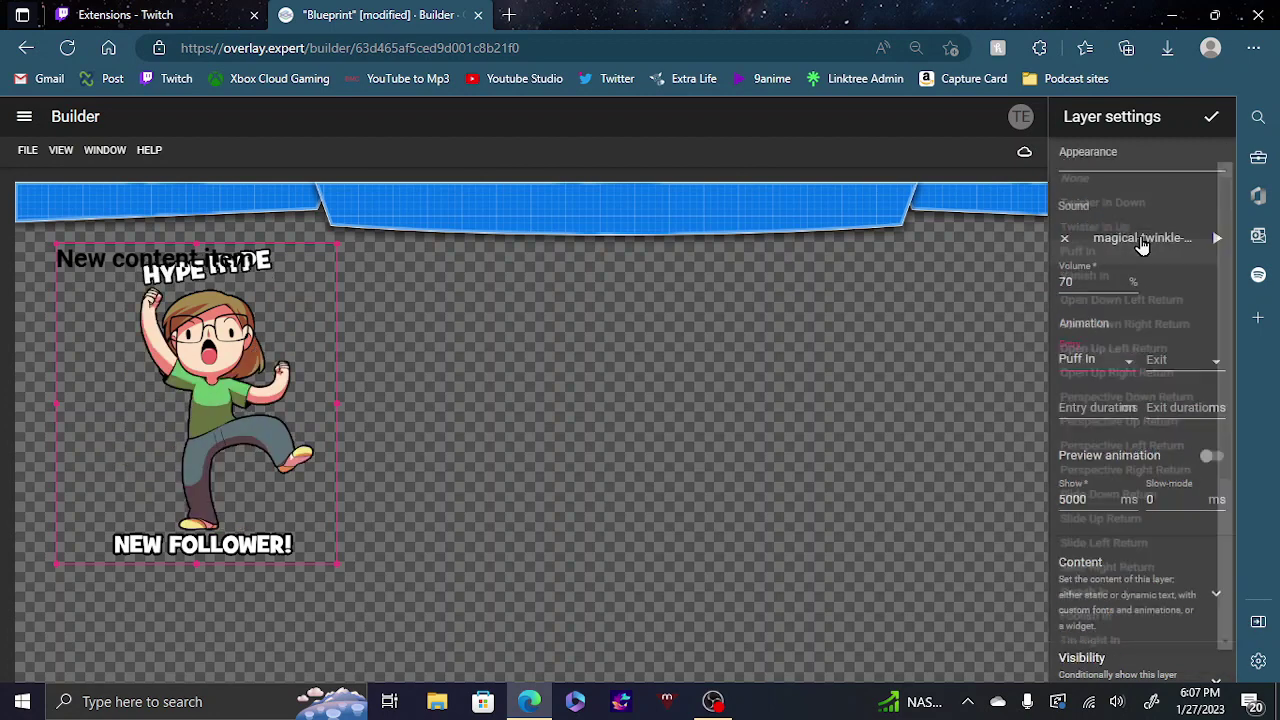
{"action": "left_click", "coordinate": [1206, 369]}
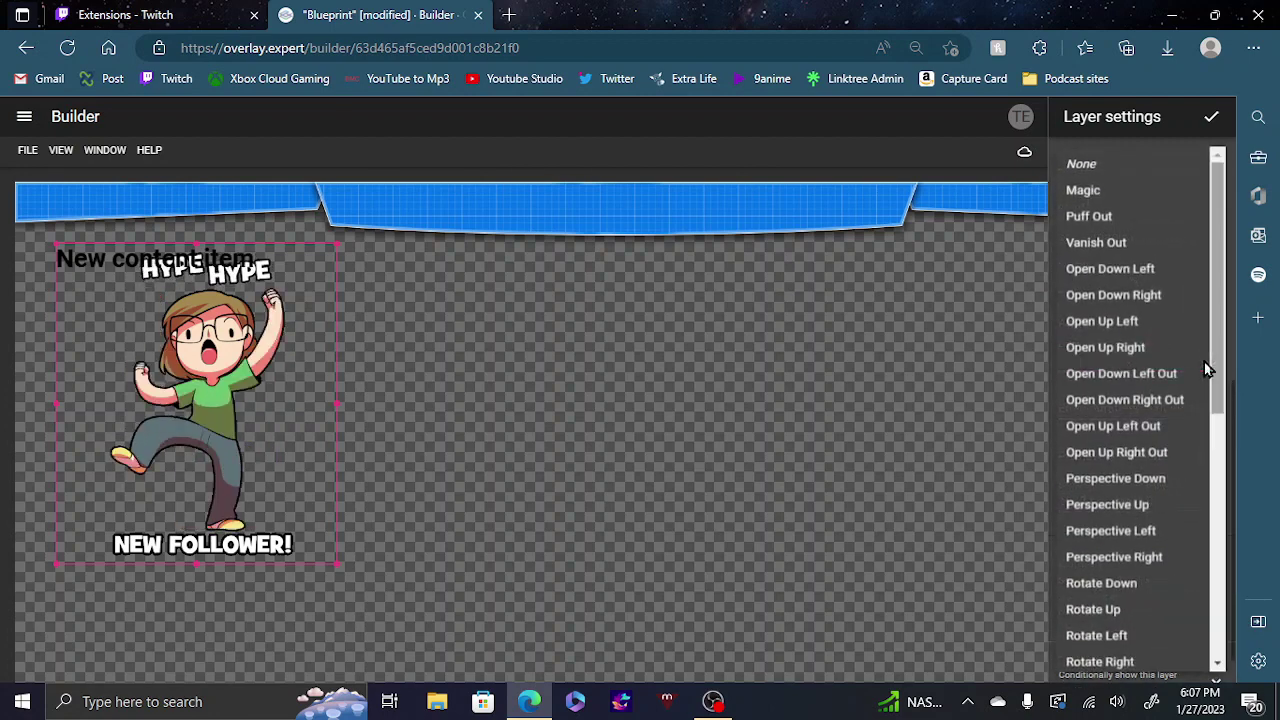
{"action": "left_click", "coordinate": [1155, 250]}
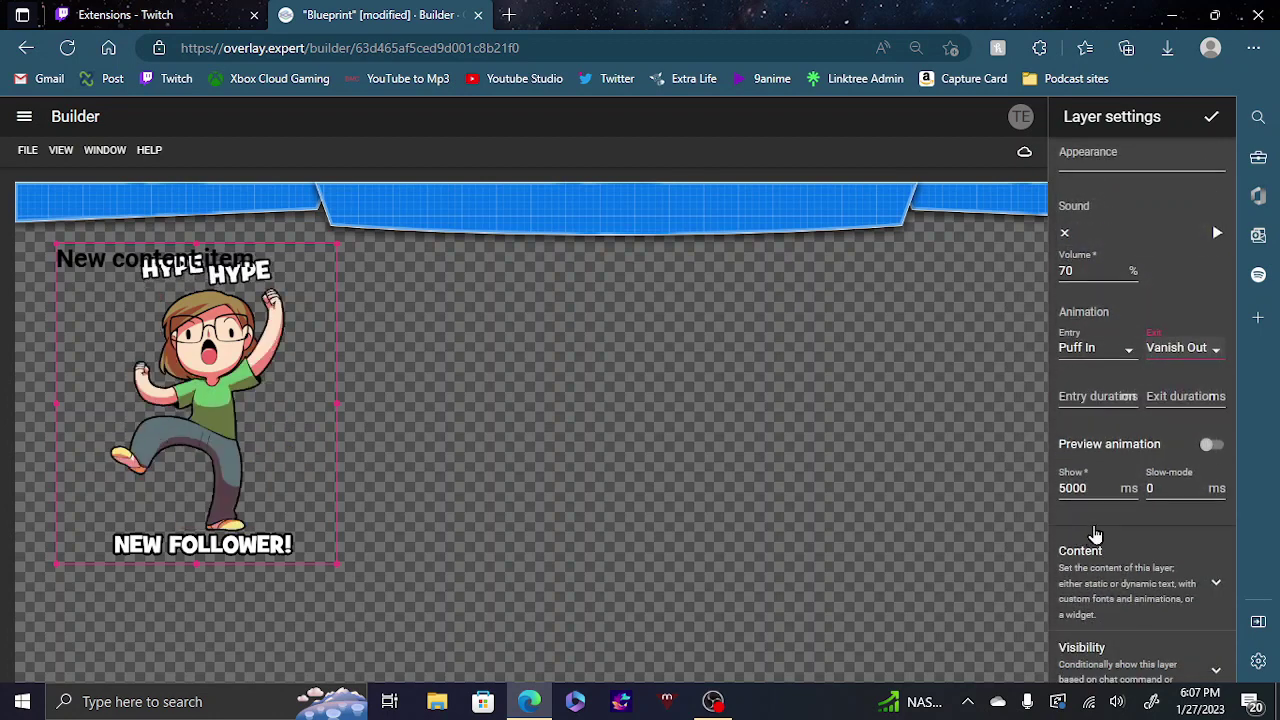
Preview the Puff In and Vanish Out animations a couple of times.
{"action": "left_click", "coordinate": [1208, 457]}
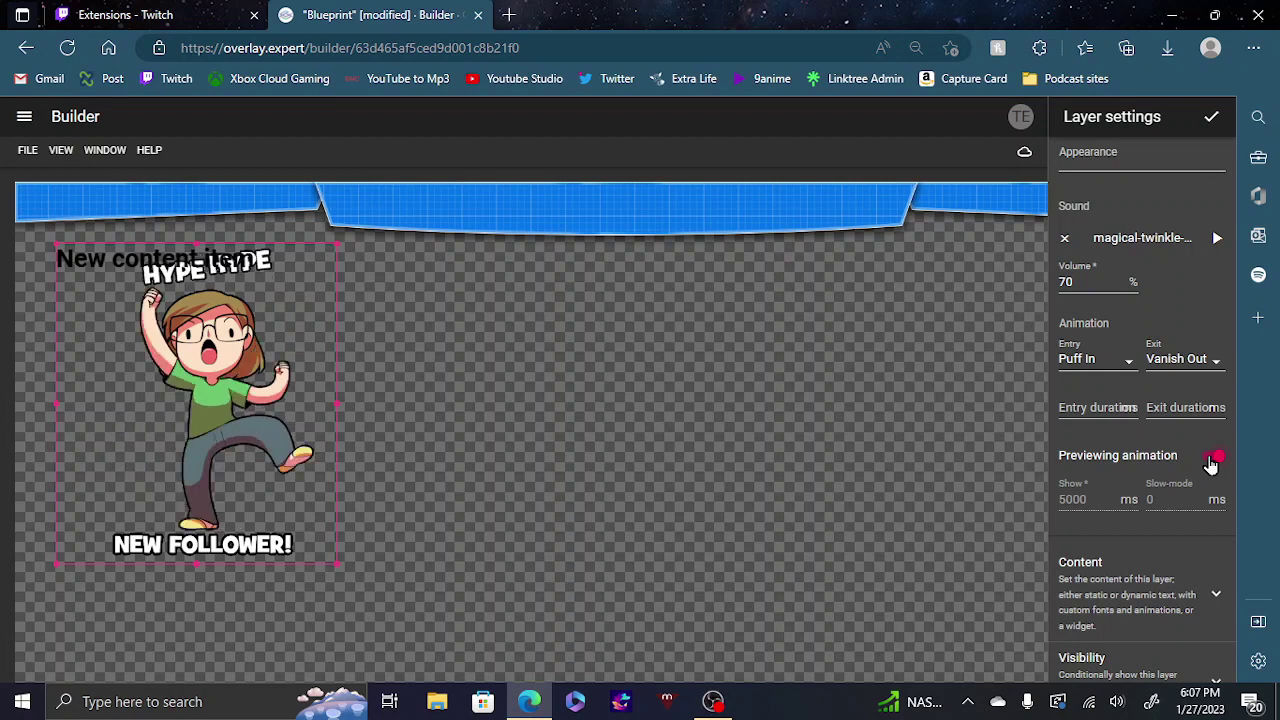
{"action": "left_click", "coordinate": [1210, 459]}
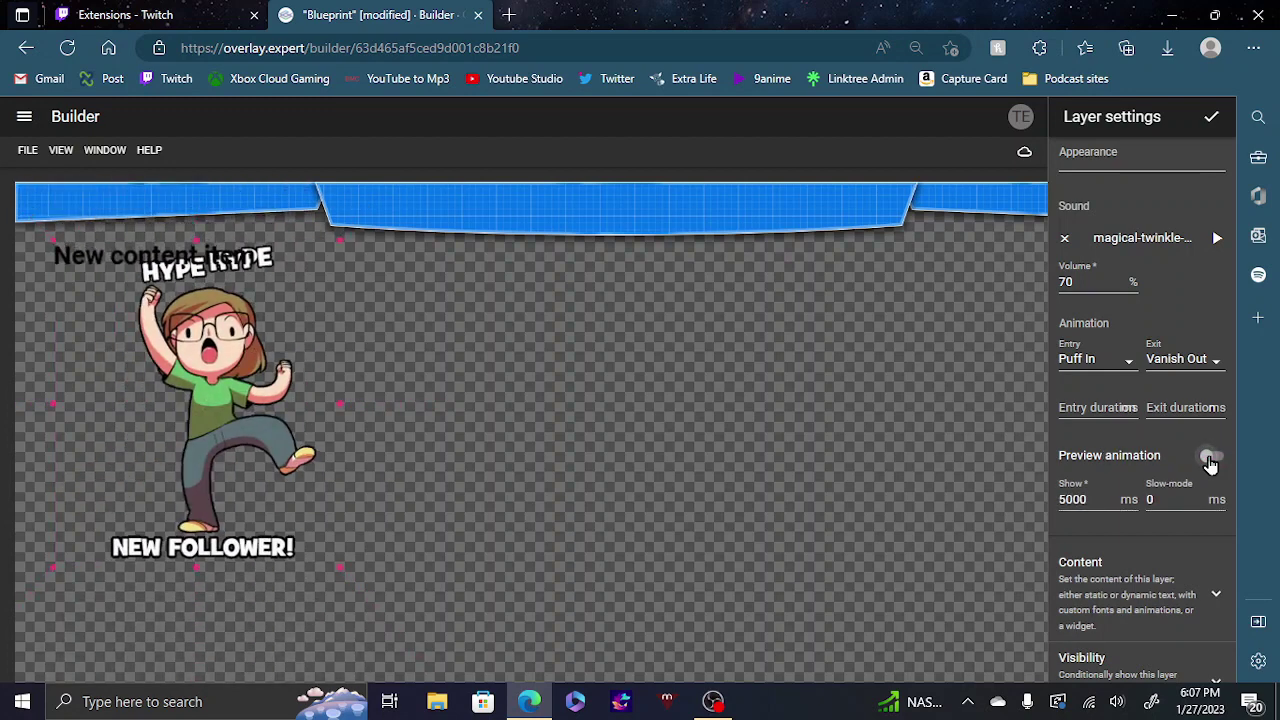
{"action": "left_click", "coordinate": [1210, 459]}
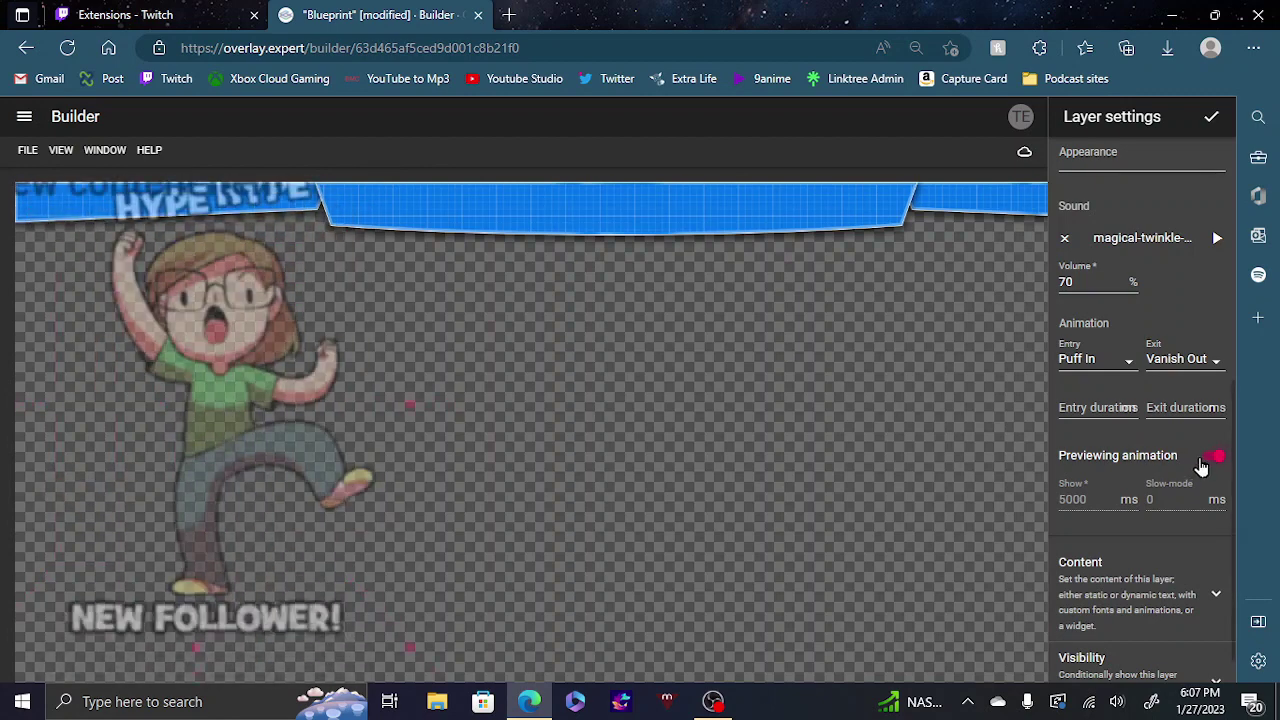
{"action": "left_click", "coordinate": [1216, 458]}
{"action": "scroll", "coordinate": [1176, 532], "scroll_direction": "down", "scroll_amount": 1}
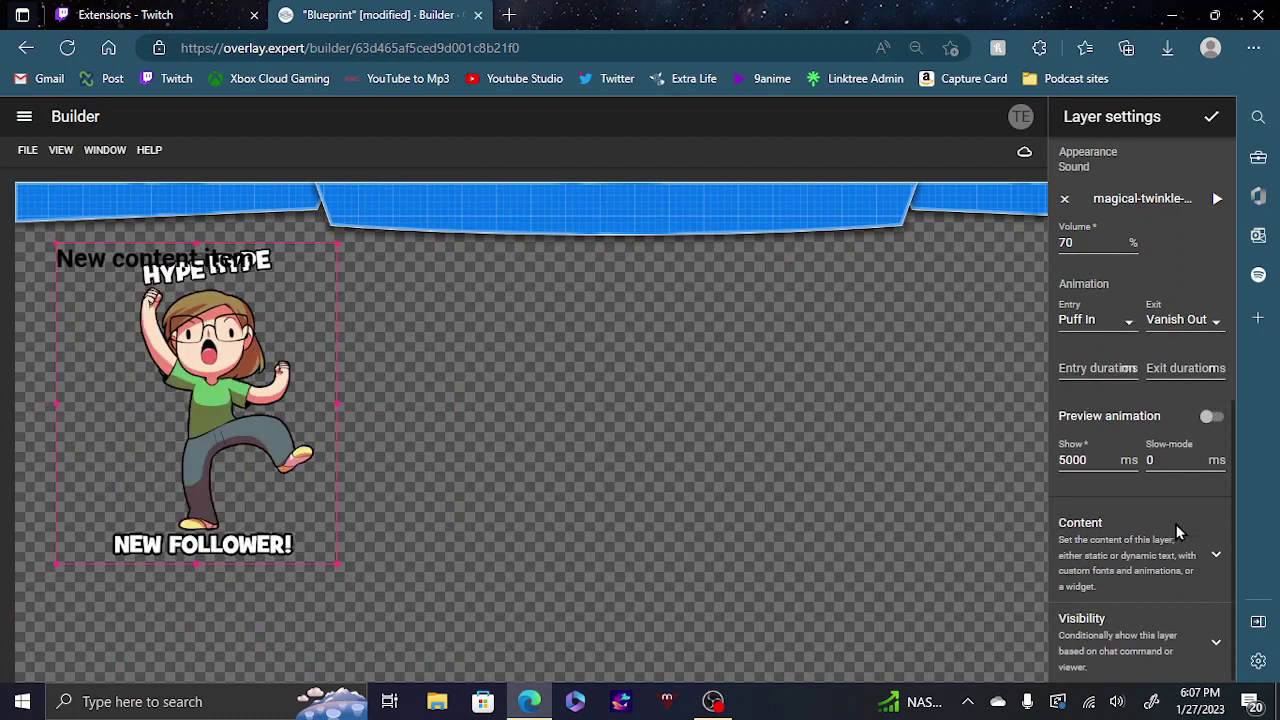
{"action": "left_click", "coordinate": [1215, 557]}
{"action": "scroll", "coordinate": [1174, 469], "scroll_direction": "down", "scroll_amount": 1}
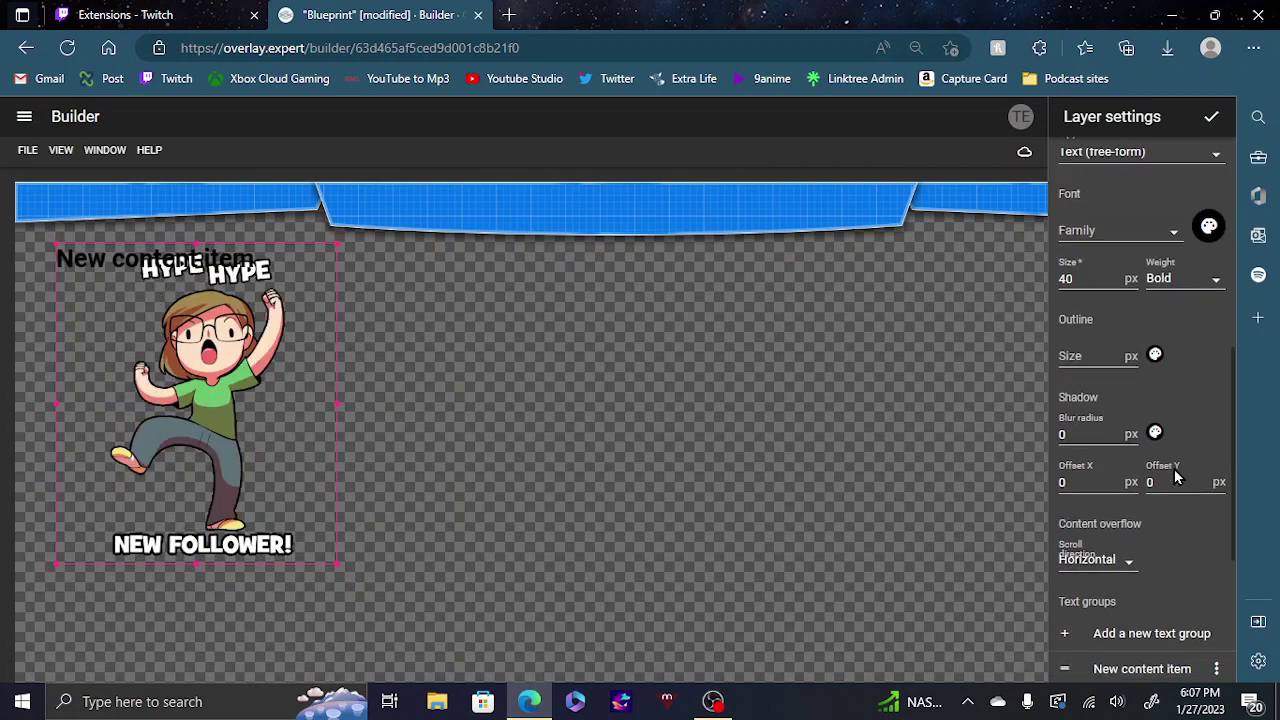
{"action": "left_click", "coordinate": [1215, 670]}
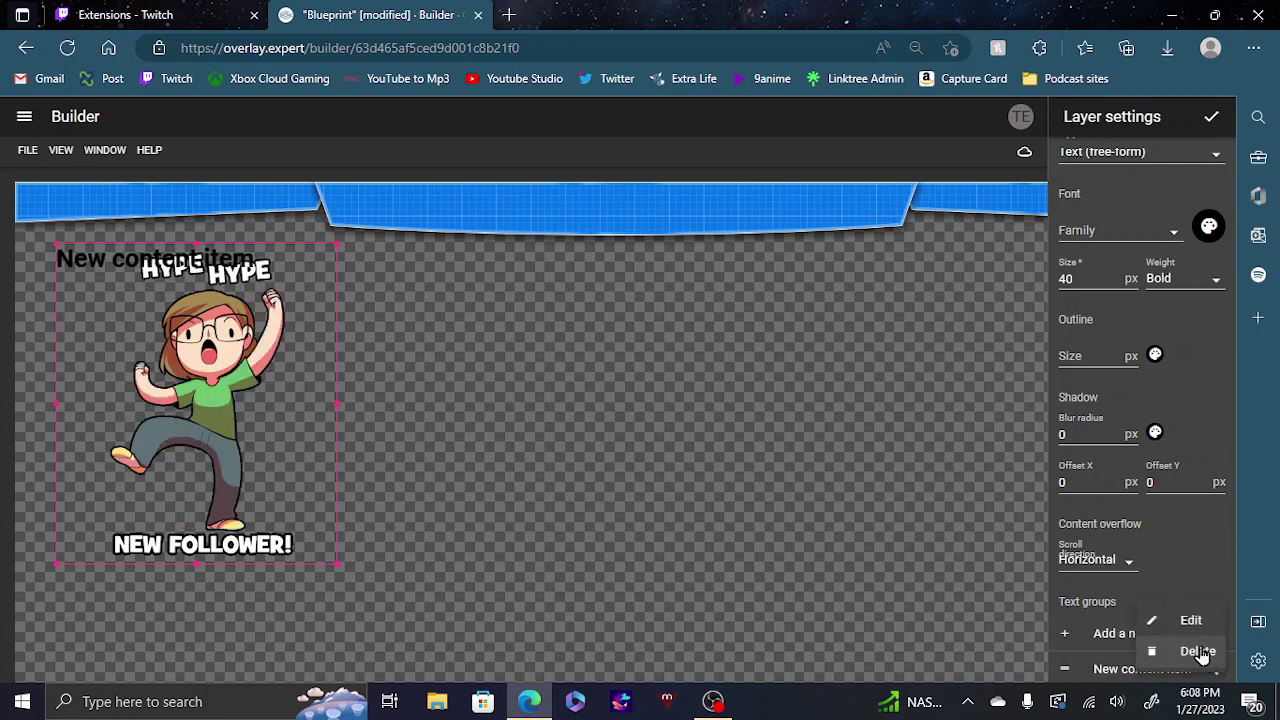
{"action": "left_click", "coordinate": [1199, 652]}
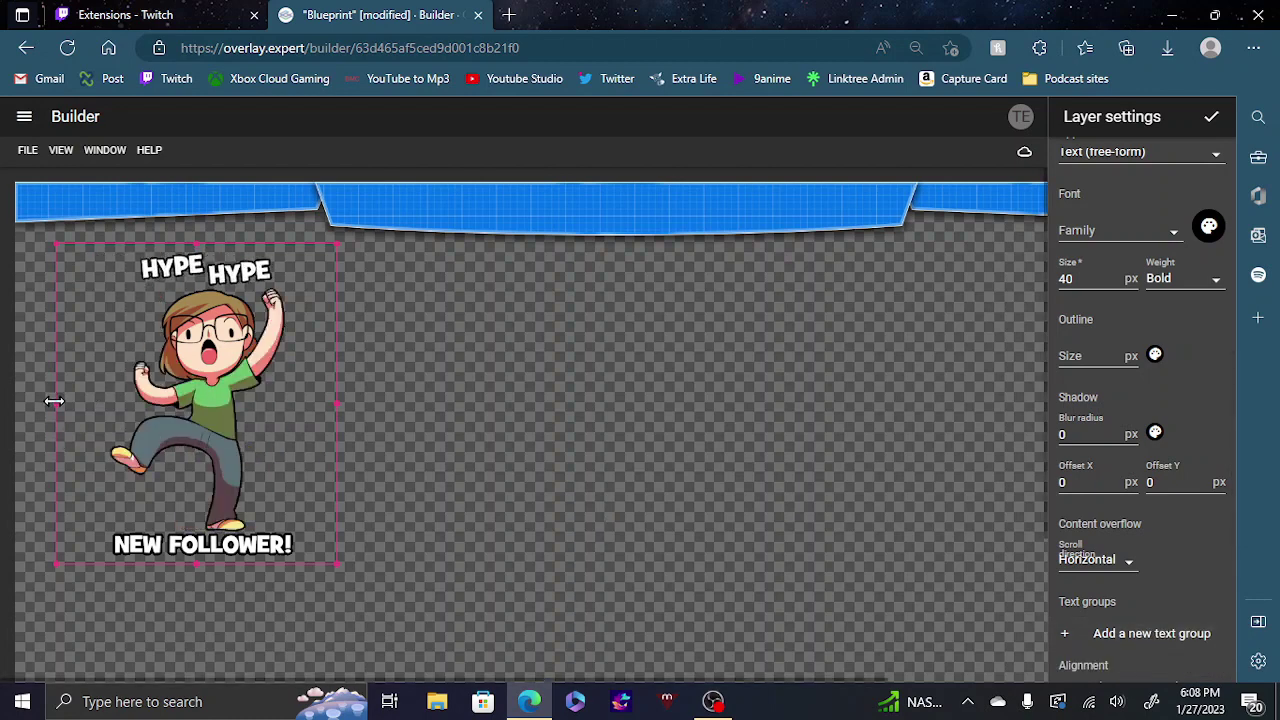
{"action": "left_click_drag", "start_coordinate": [54, 401], "coordinate": [78, 404]}
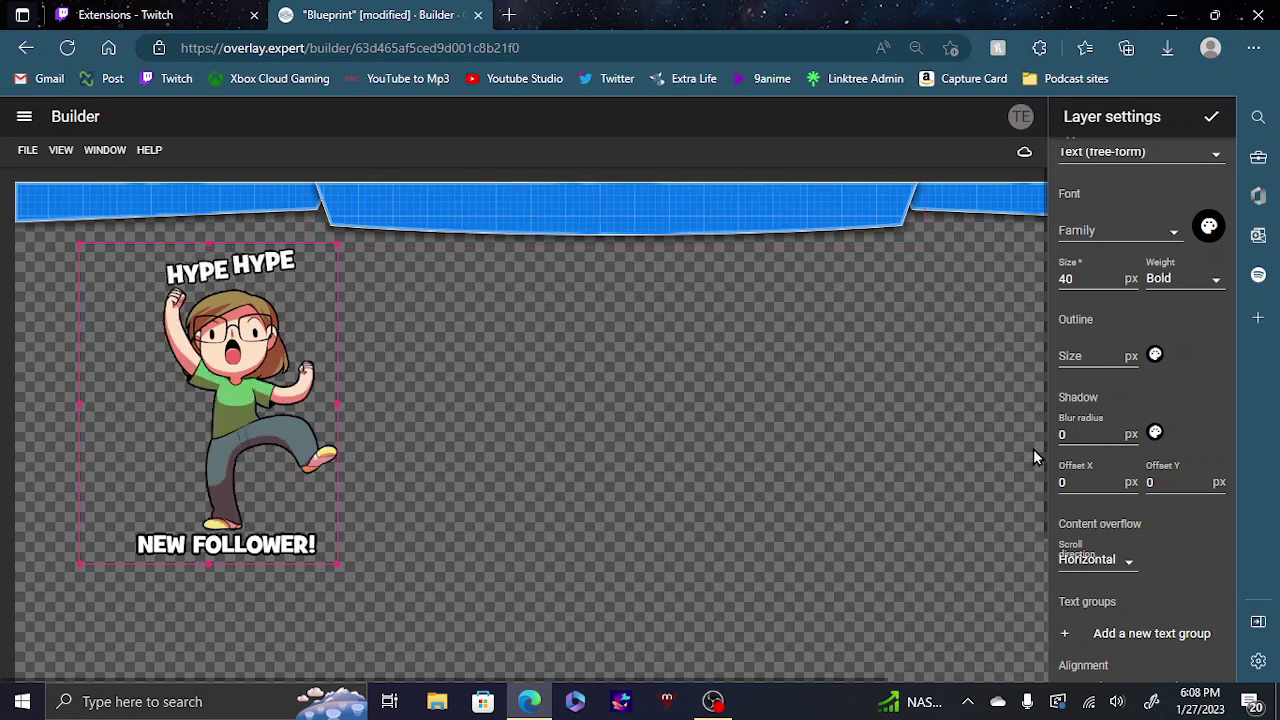
{"action": "scroll", "coordinate": [1111, 536], "scroll_direction": "down", "scroll_amount": 2}
{"action": "scroll", "coordinate": [1111, 536], "scroll_direction": "down", "scroll_amount": 1}
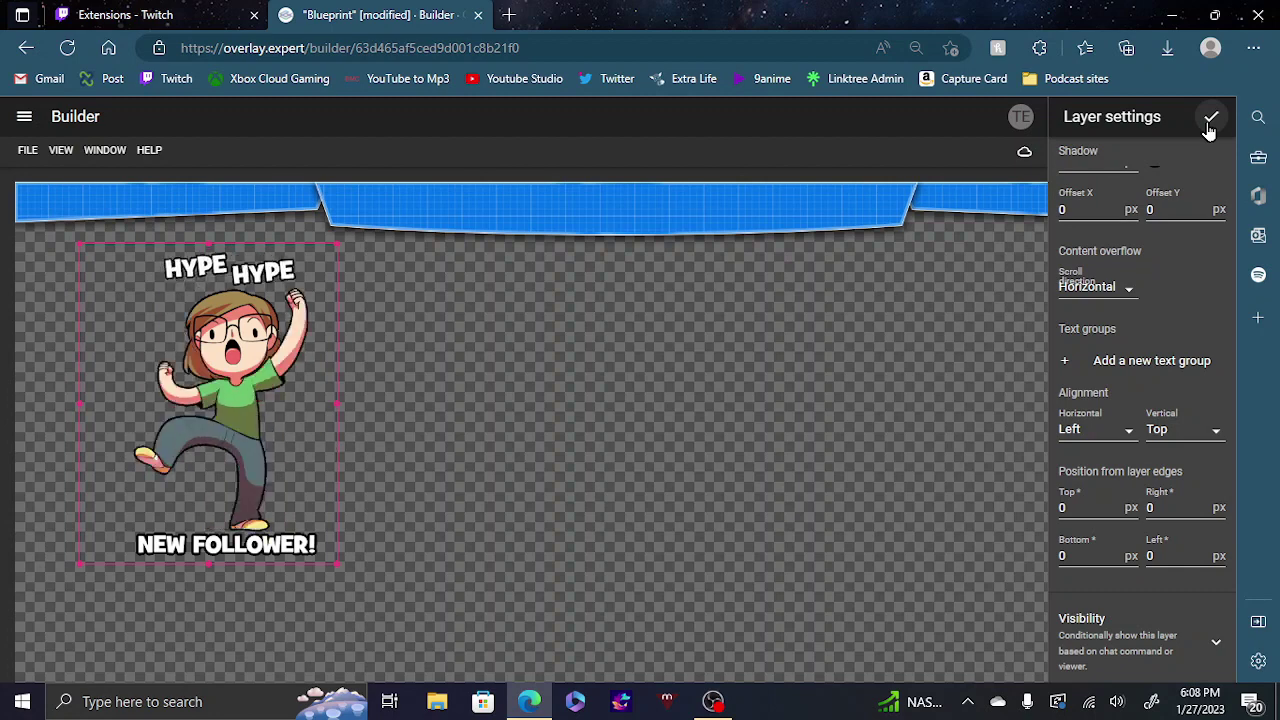
Drag the follower-alert layer to the canvas centre, nudge it slightly left, and close its settings.
{"action": "left_click_drag", "start_coordinate": [300, 370], "coordinate": [624, 408]}
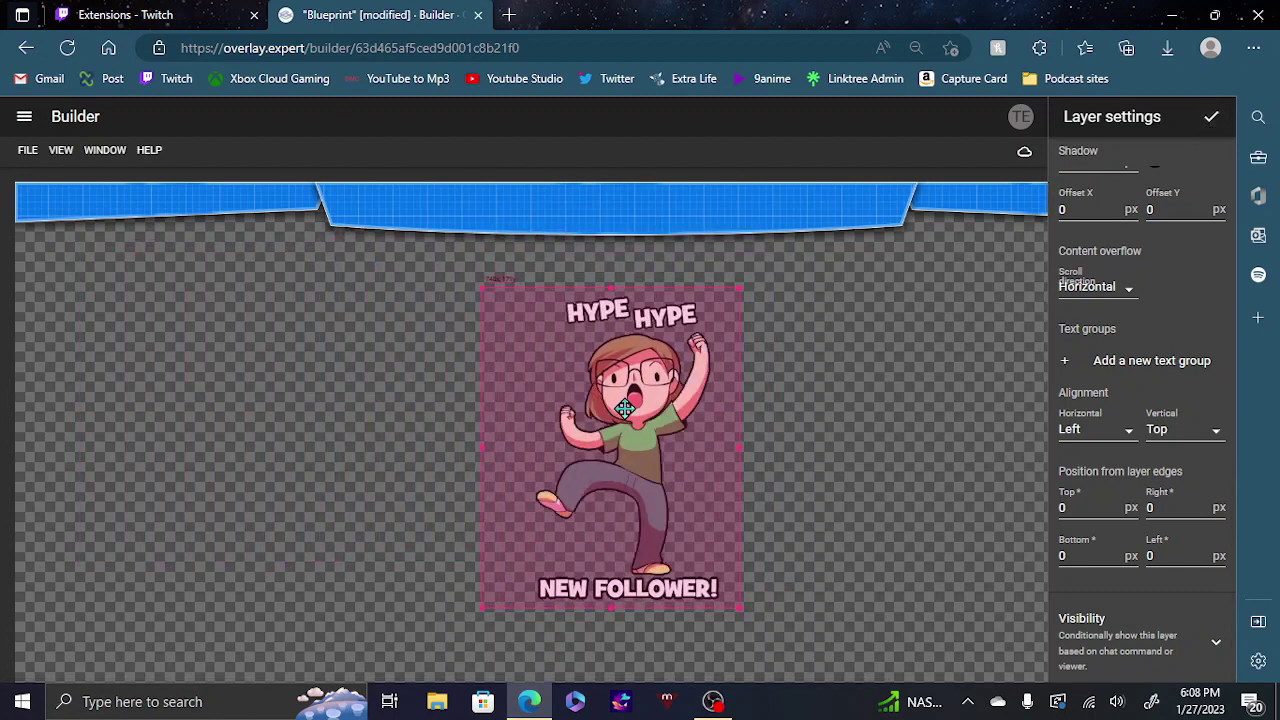
{"action": "key", "text": "ctrl+minus"}
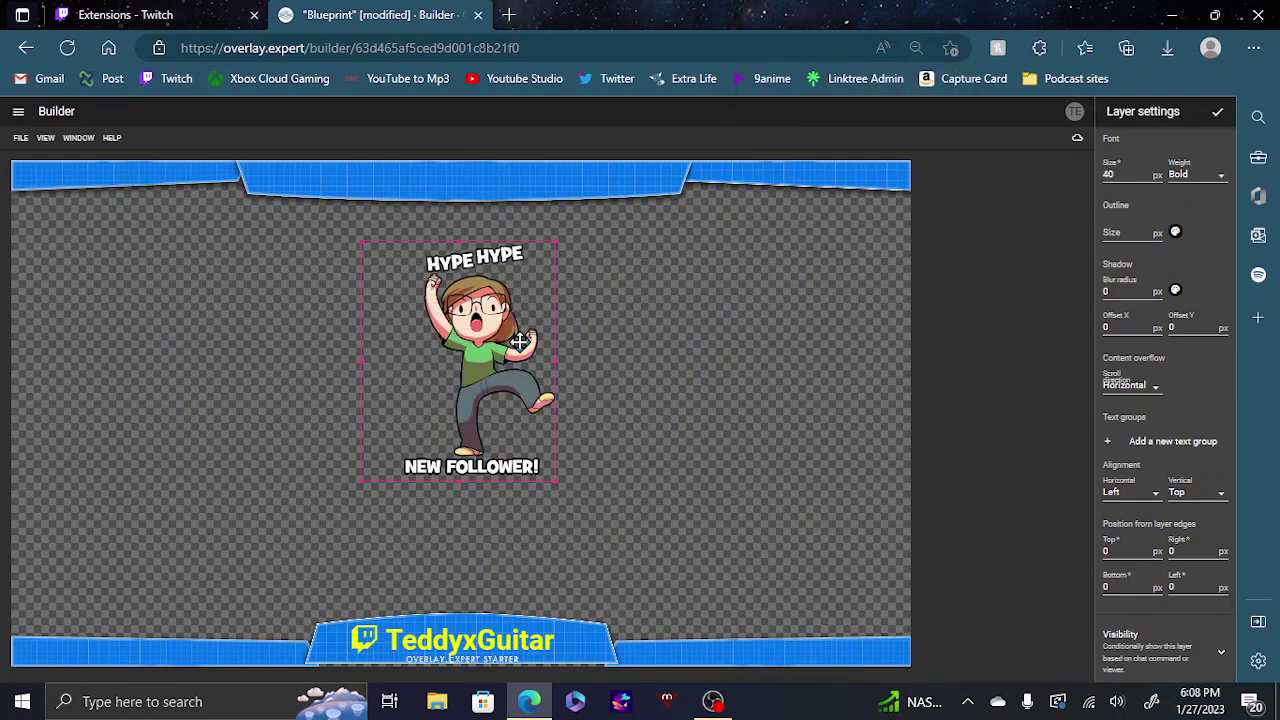
{"action": "left_click_drag", "start_coordinate": [517, 340], "coordinate": [502, 346]}
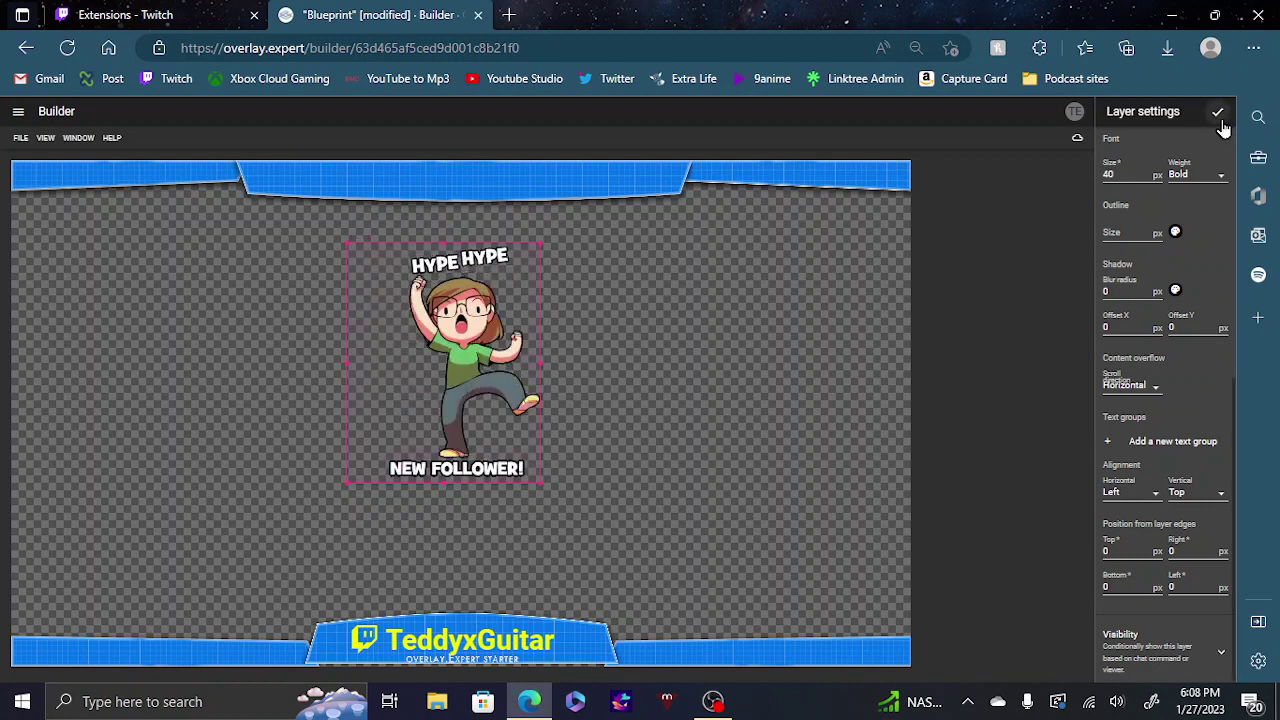
{"action": "left_click", "coordinate": [1220, 120]}
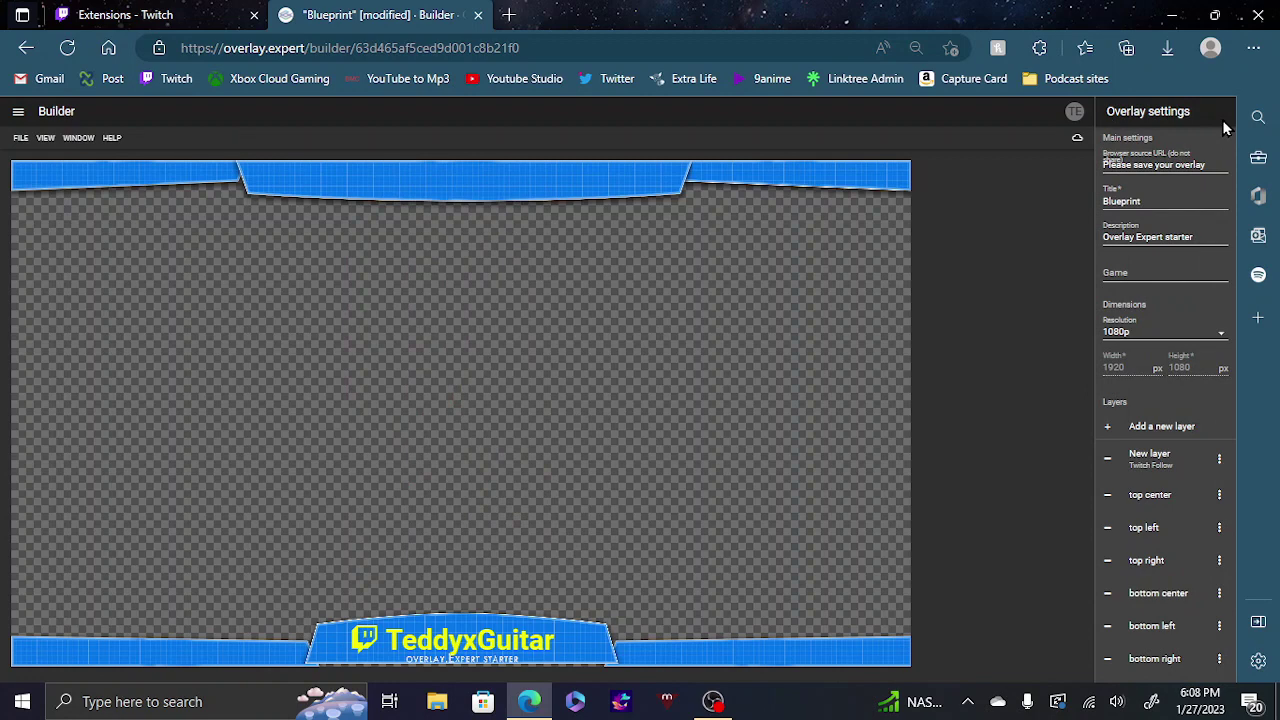
{"action": "left_click", "coordinate": [1140, 455]}
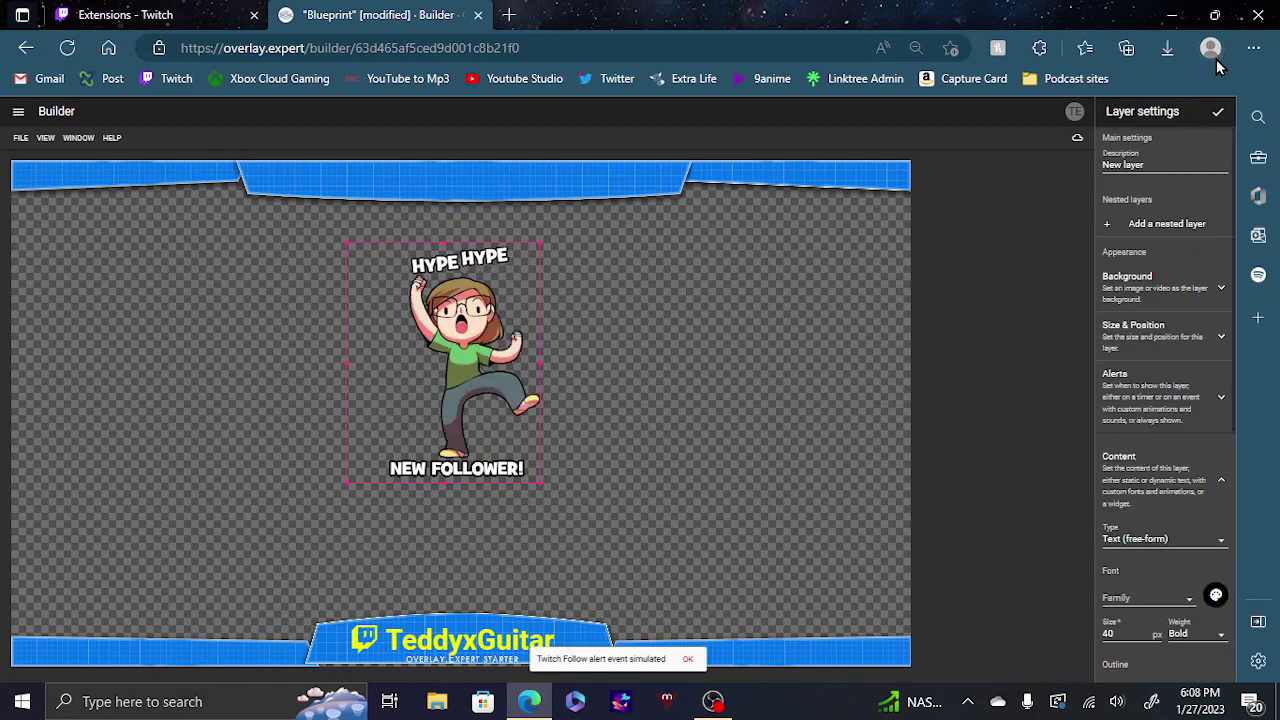
{"action": "left_click", "coordinate": [1217, 120]}
{"action": "key", "text": "ctrl+plus"}
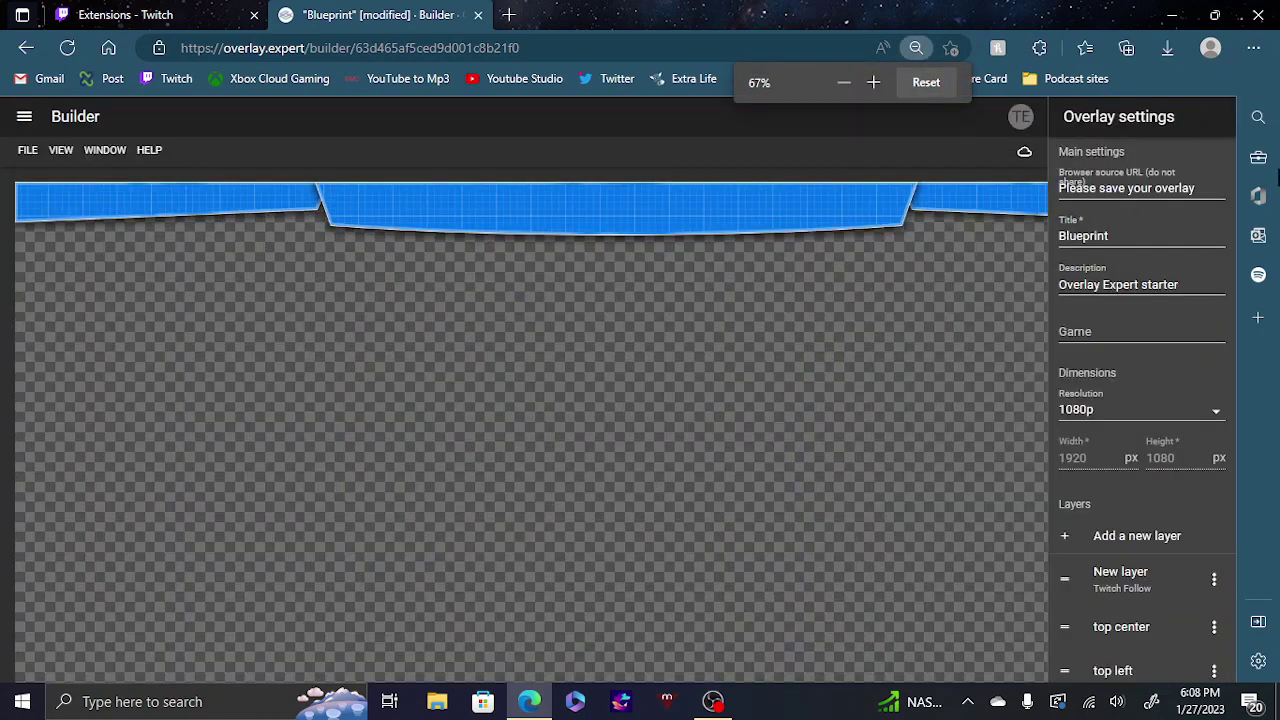
Add another new layer, browsing background images but choosing none.
{"action": "scroll", "coordinate": [1148, 470], "scroll_direction": "down", "scroll_amount": 4}
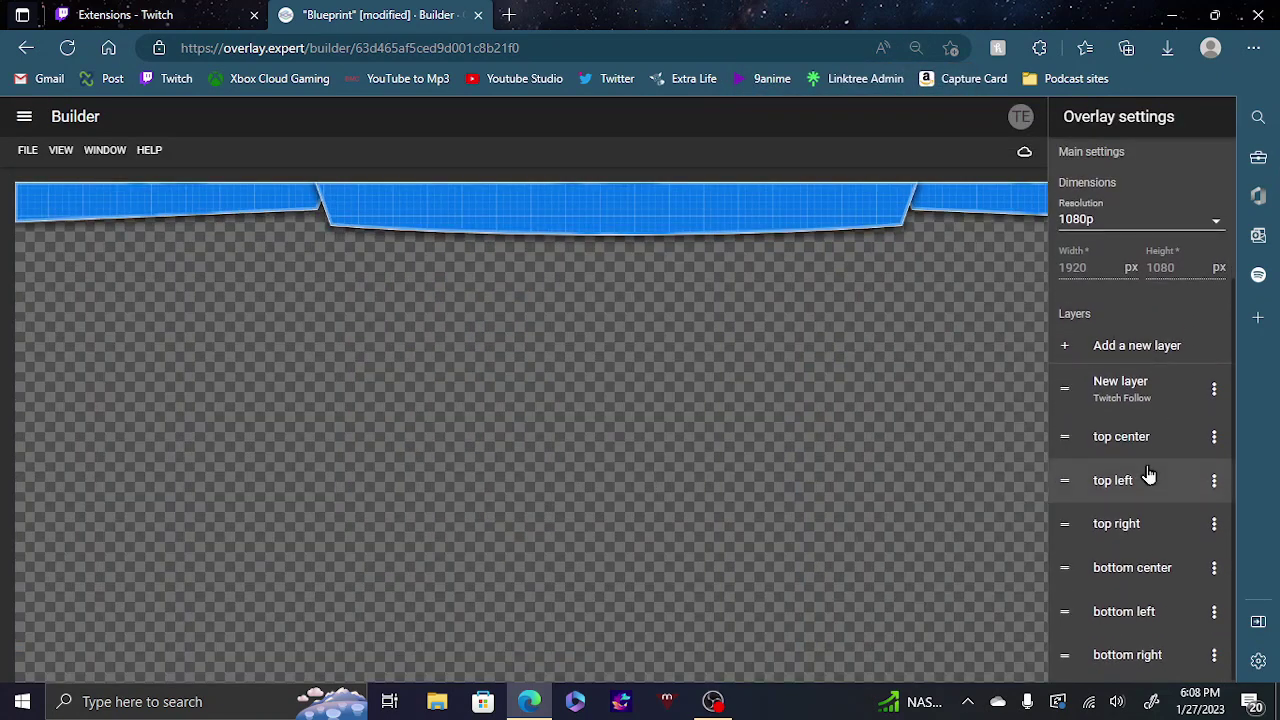
{"action": "scroll", "coordinate": [1150, 473], "scroll_direction": "up", "scroll_amount": 4}
{"action": "left_click", "coordinate": [1138, 538]}
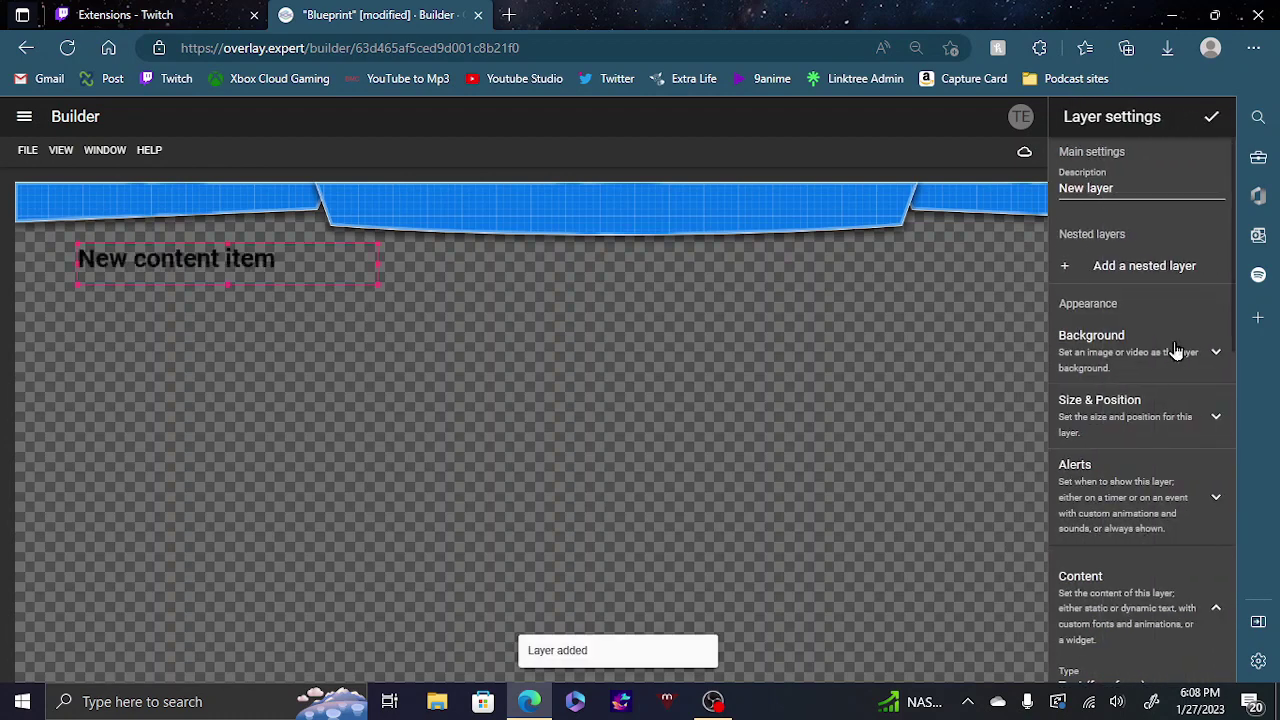
{"action": "left_click", "coordinate": [1161, 355]}
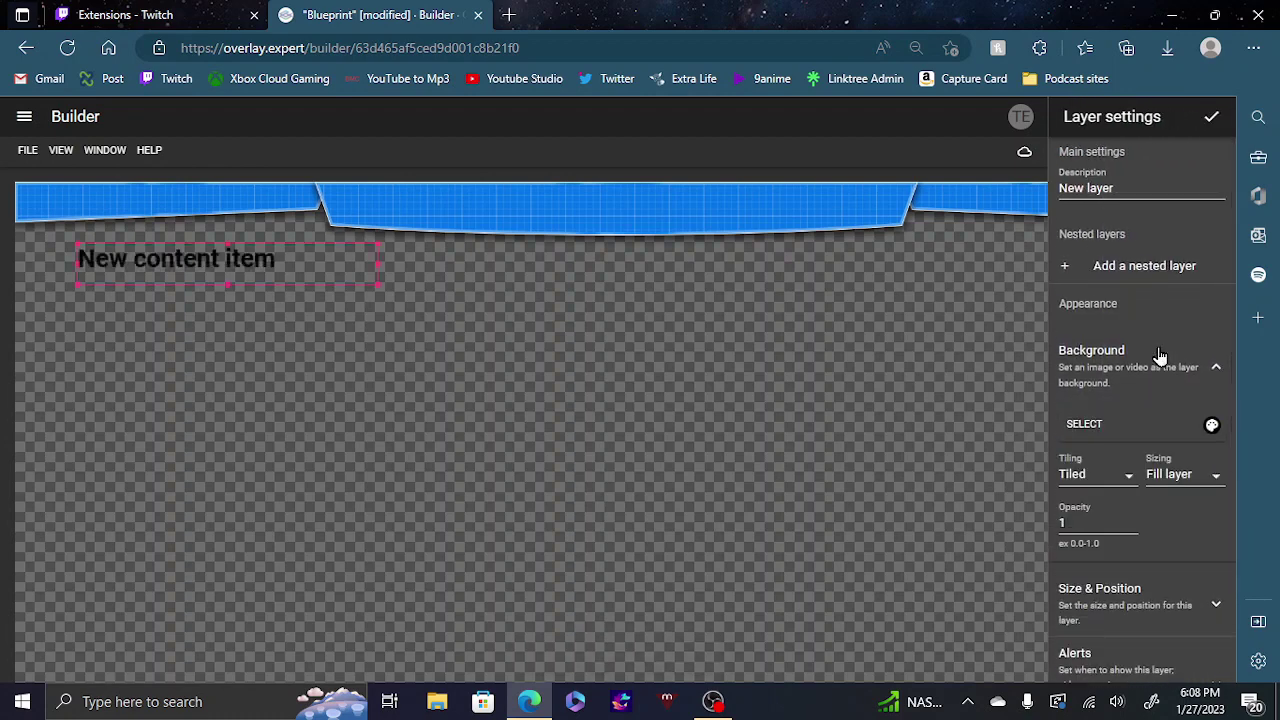
{"action": "left_click", "coordinate": [1088, 427]}
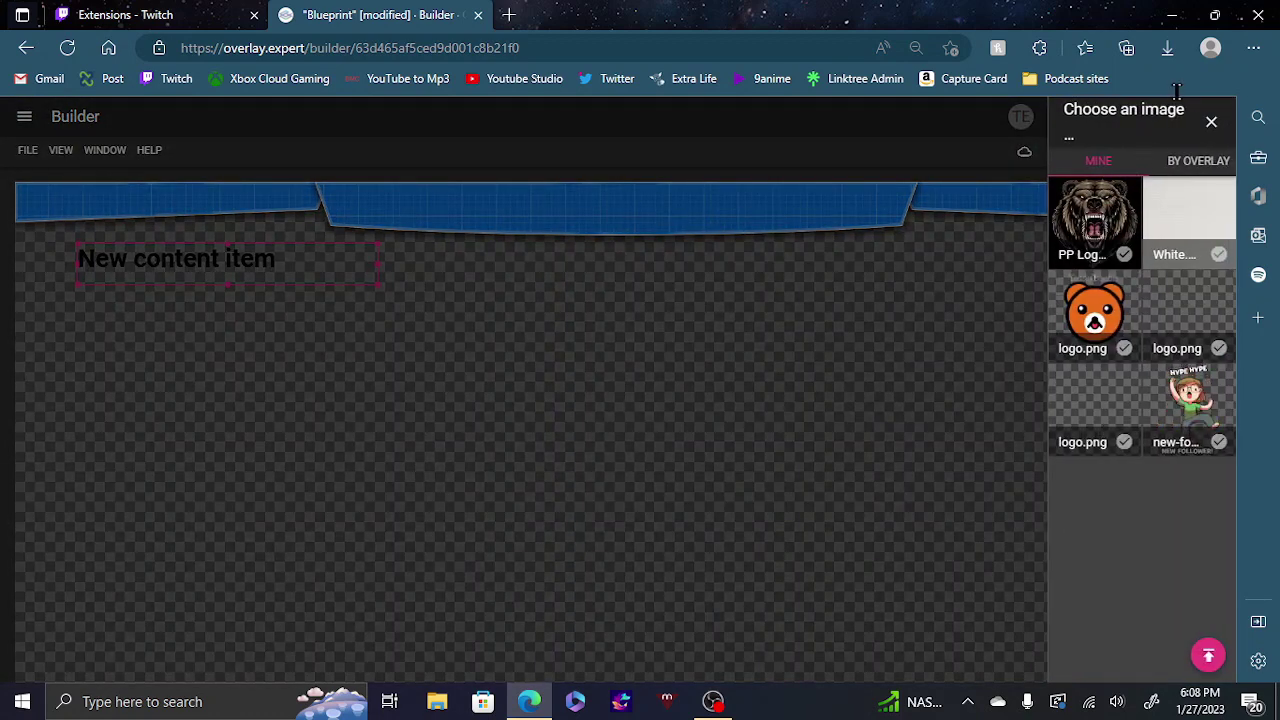
{"action": "left_click", "coordinate": [1212, 122]}
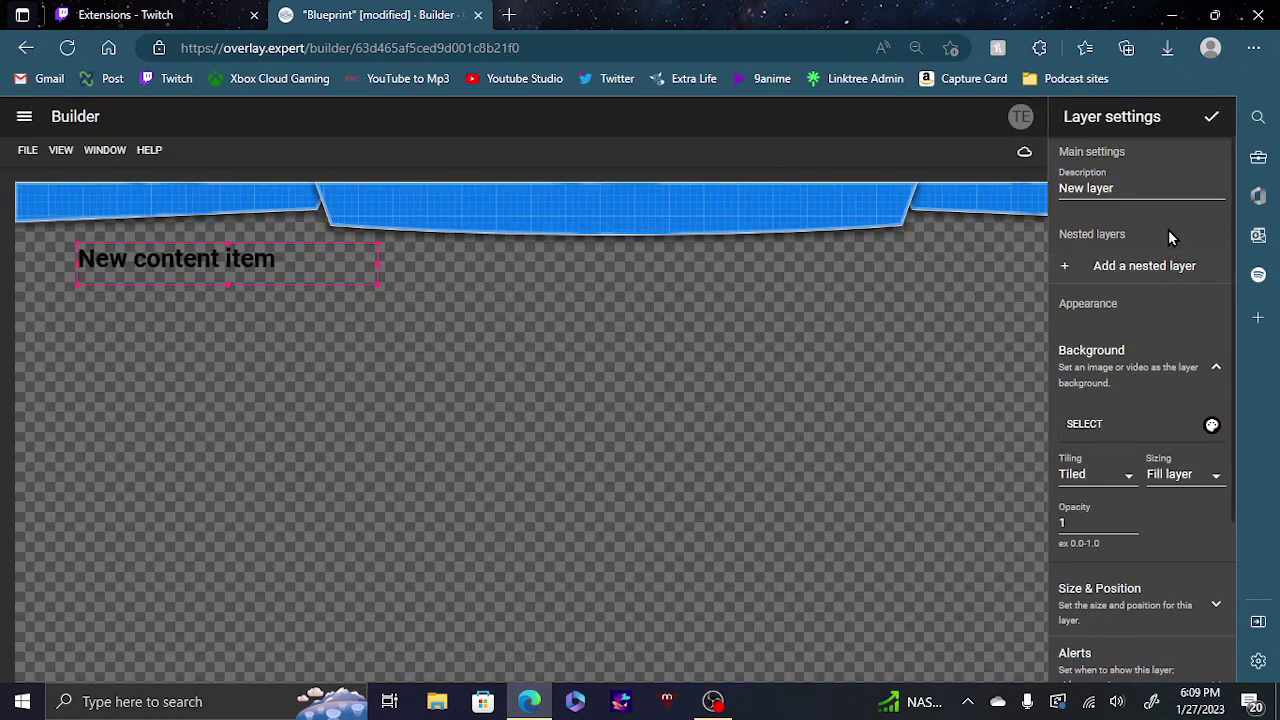
Expand the new layer's Content settings and open its 'New content item' text group.
{"action": "scroll", "coordinate": [1169, 447], "scroll_direction": "down", "scroll_amount": 2}
{"action": "left_click", "coordinate": [1166, 530]}
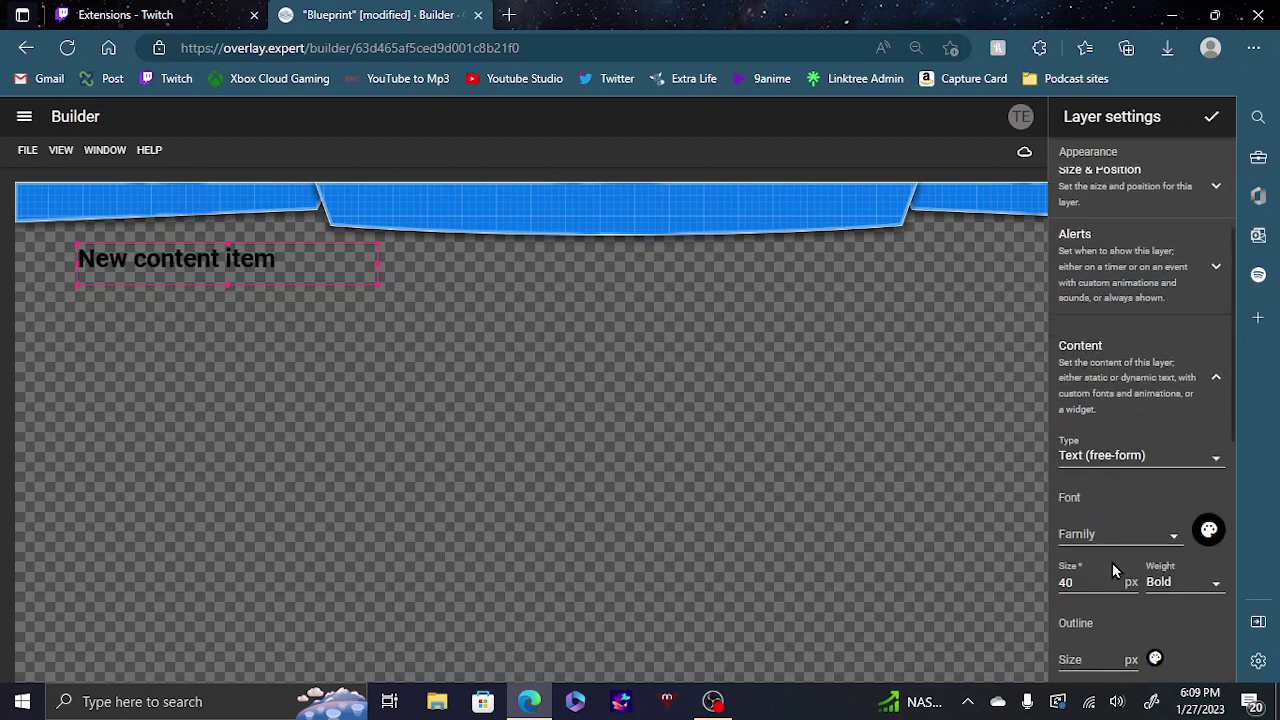
{"action": "scroll", "coordinate": [1112, 562], "scroll_direction": "down", "scroll_amount": 5}
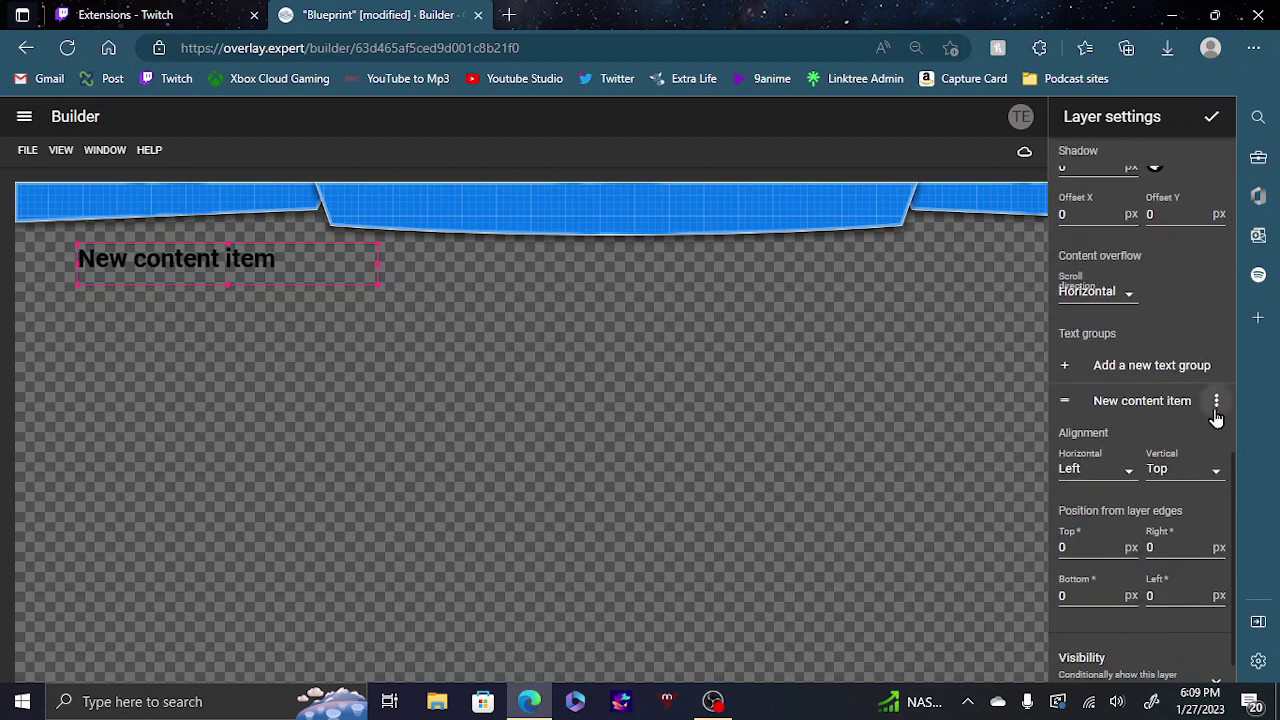
{"action": "left_click", "coordinate": [1160, 410]}
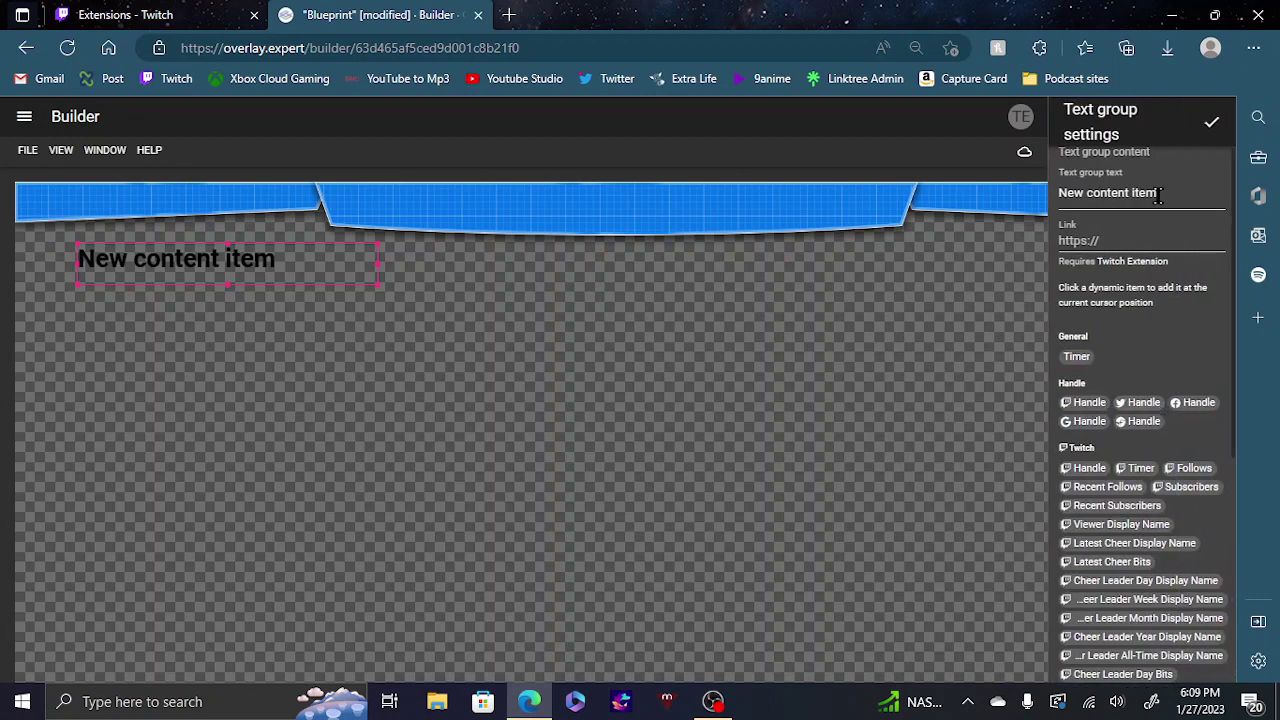
Replace 'New content item' with the Twitch Recent Follows item and drag it onto the top-left banner.
{"action": "left_click_drag", "start_coordinate": [1158, 195], "coordinate": [951, 209]}
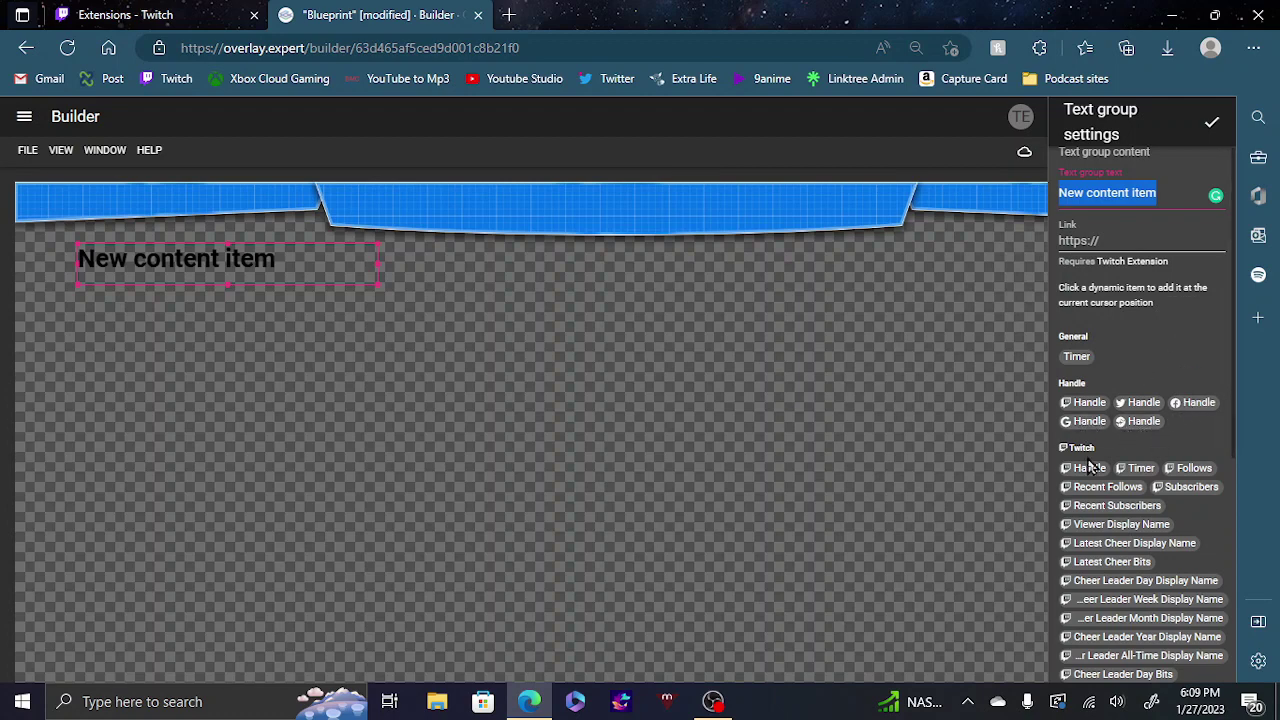
{"action": "scroll", "coordinate": [1151, 506], "scroll_direction": "down", "scroll_amount": 3}
{"action": "scroll", "coordinate": [1151, 498], "scroll_direction": "down", "scroll_amount": 1}
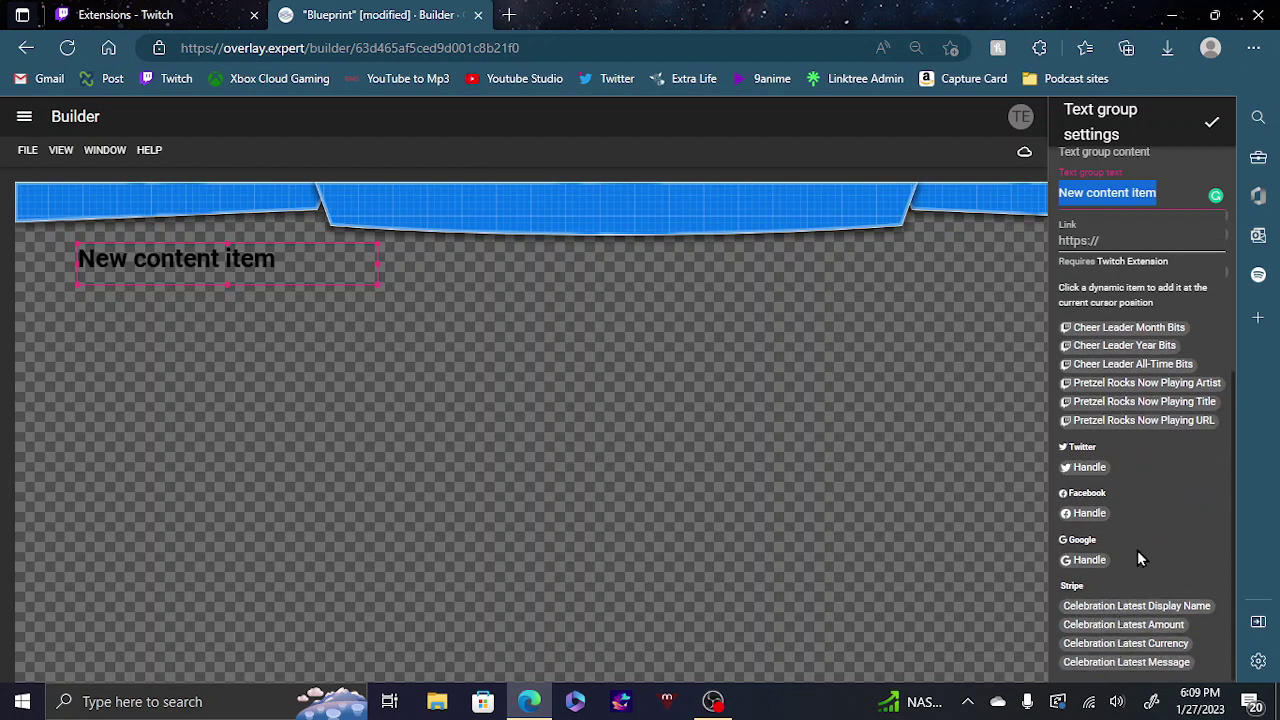
{"action": "scroll", "coordinate": [1137, 555], "scroll_direction": "up", "scroll_amount": 3}
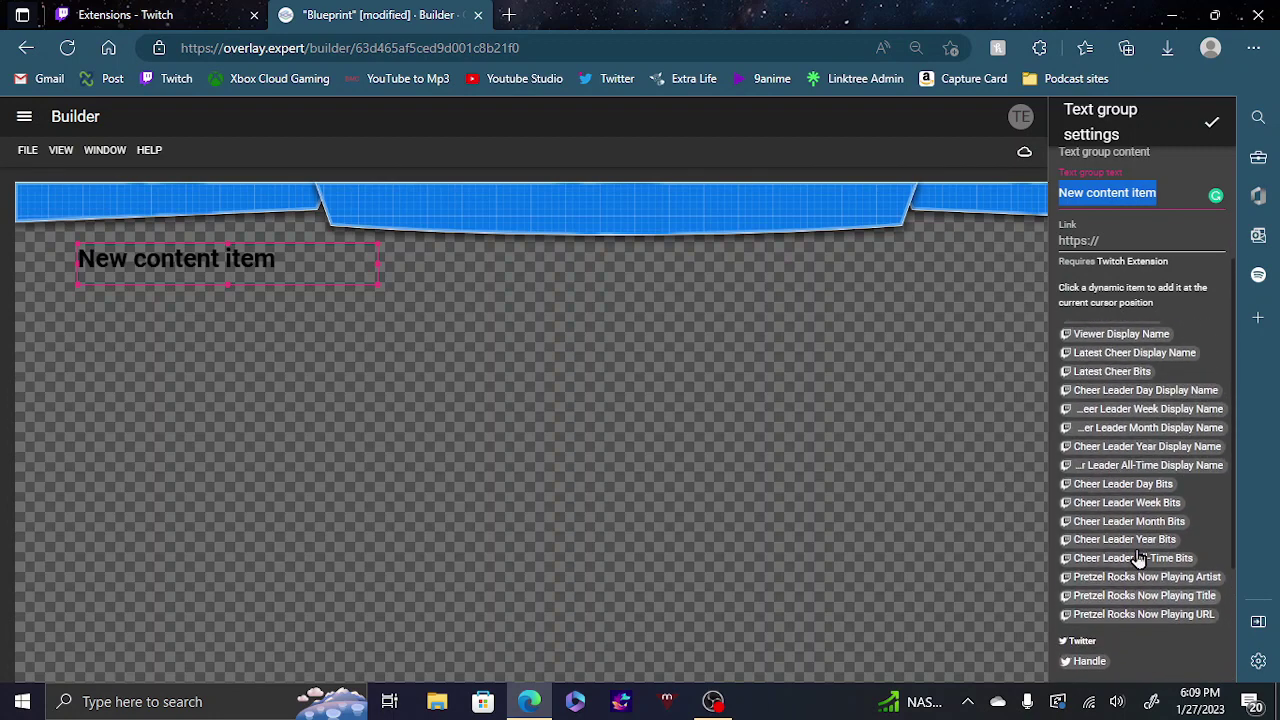
{"action": "scroll", "coordinate": [1137, 555], "scroll_direction": "up", "scroll_amount": 1}
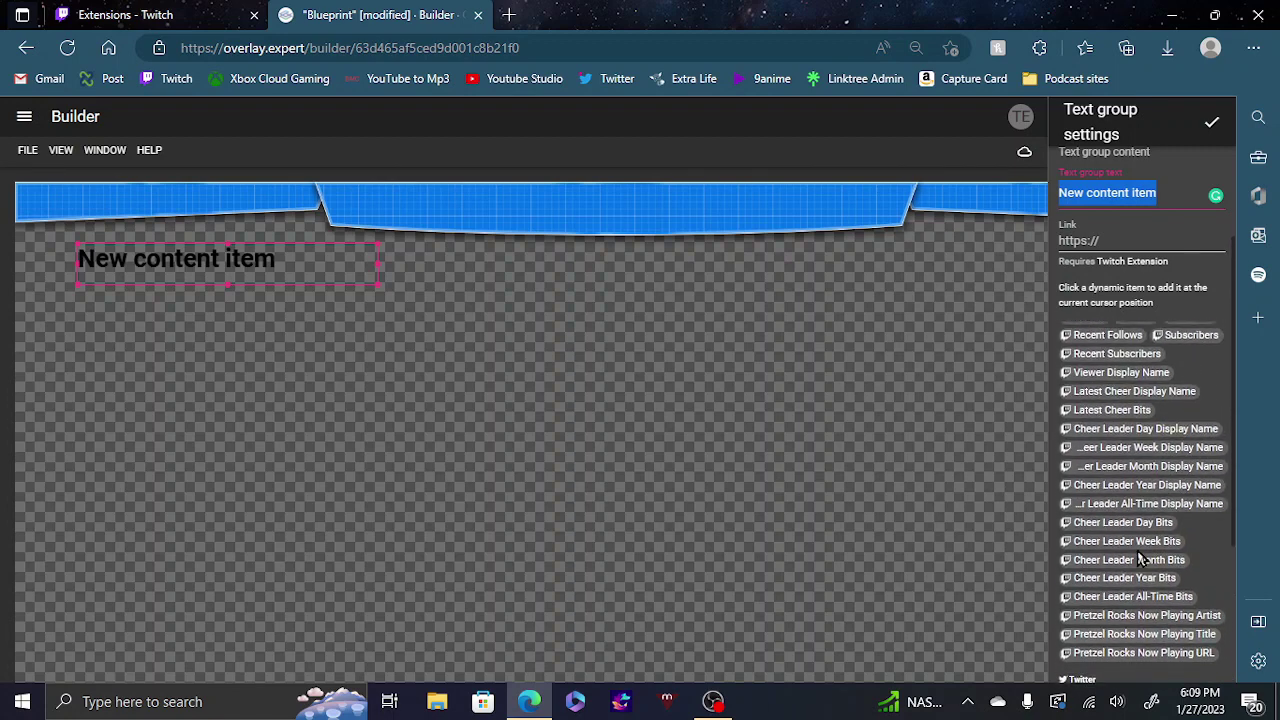
{"action": "left_click", "coordinate": [1110, 336]}
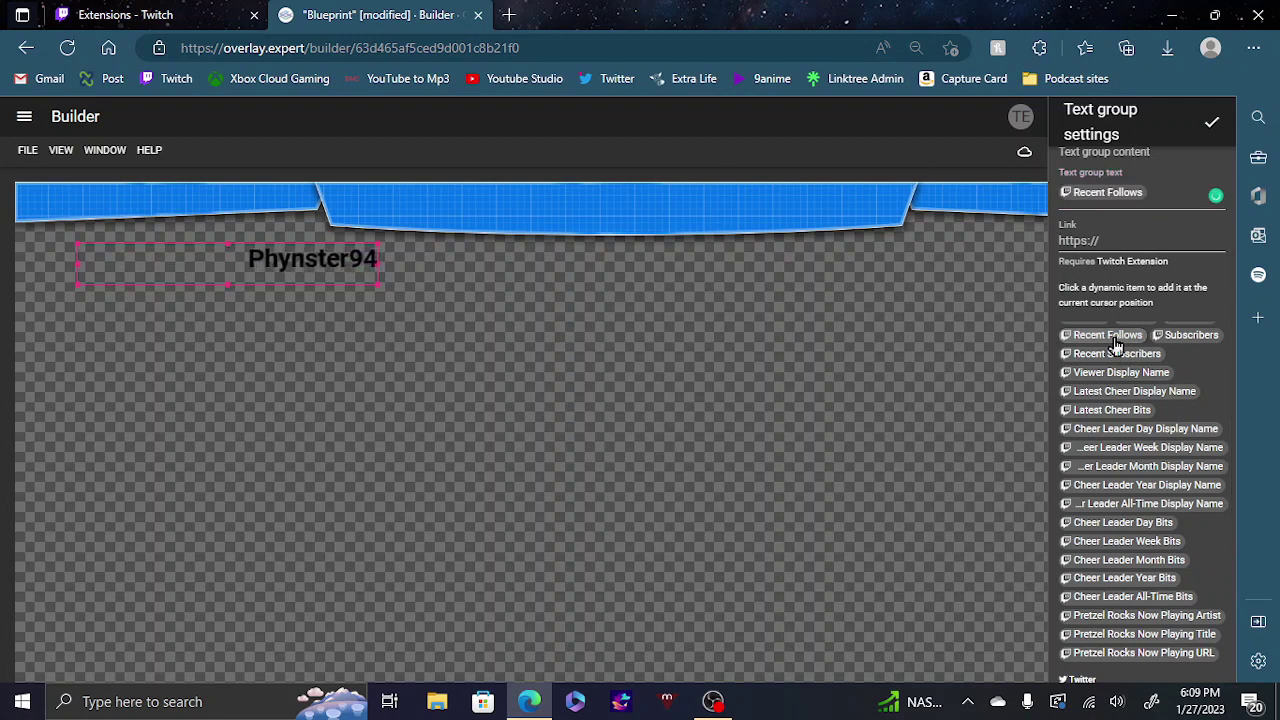
{"action": "left_click_drag", "start_coordinate": [292, 264], "coordinate": [225, 202]}
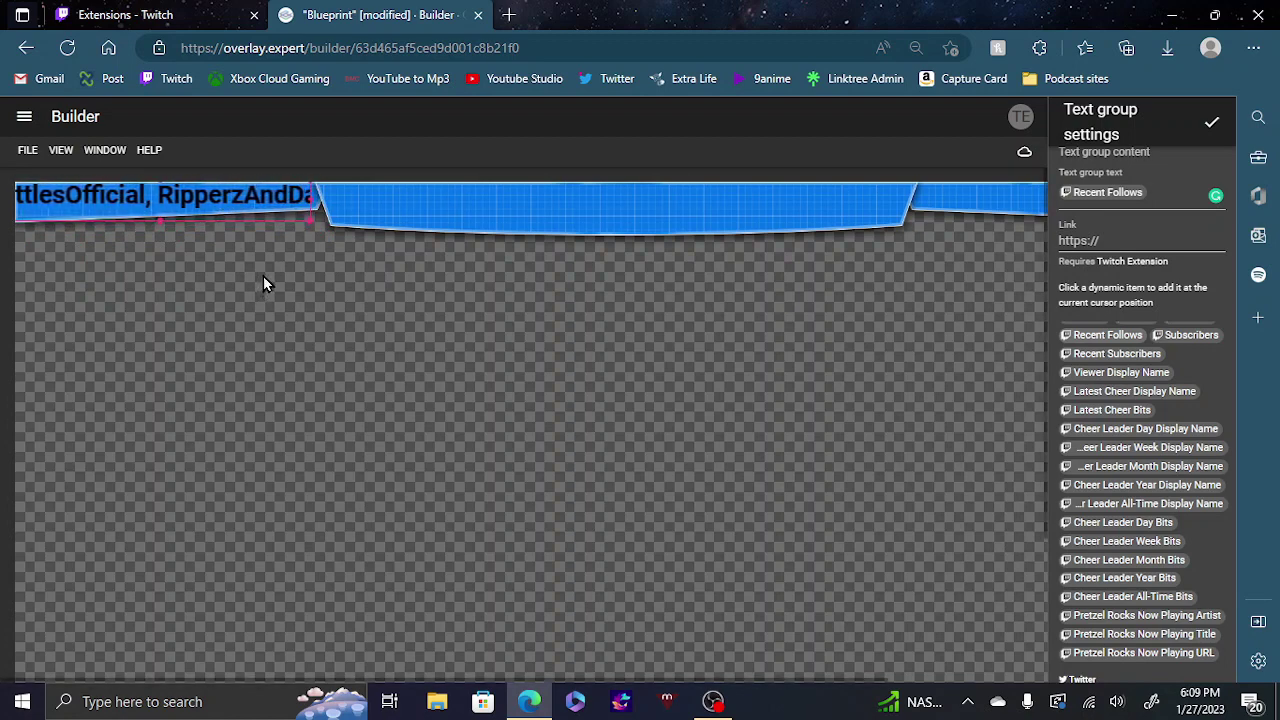
{"action": "left_click", "coordinate": [1206, 138]}
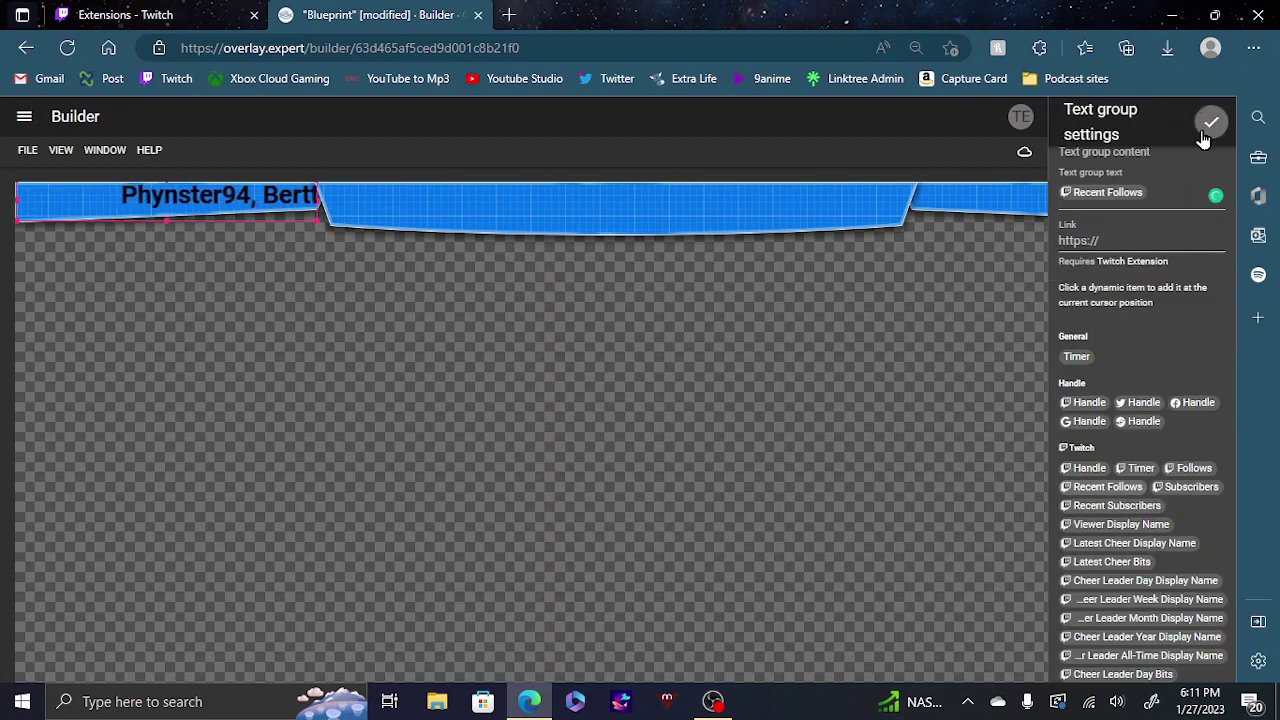
Confirm the recent-follows Text group and layer settings, then bring OBS Studio to the front via the Twitch tab.
{"action": "left_click", "coordinate": [1204, 133]}
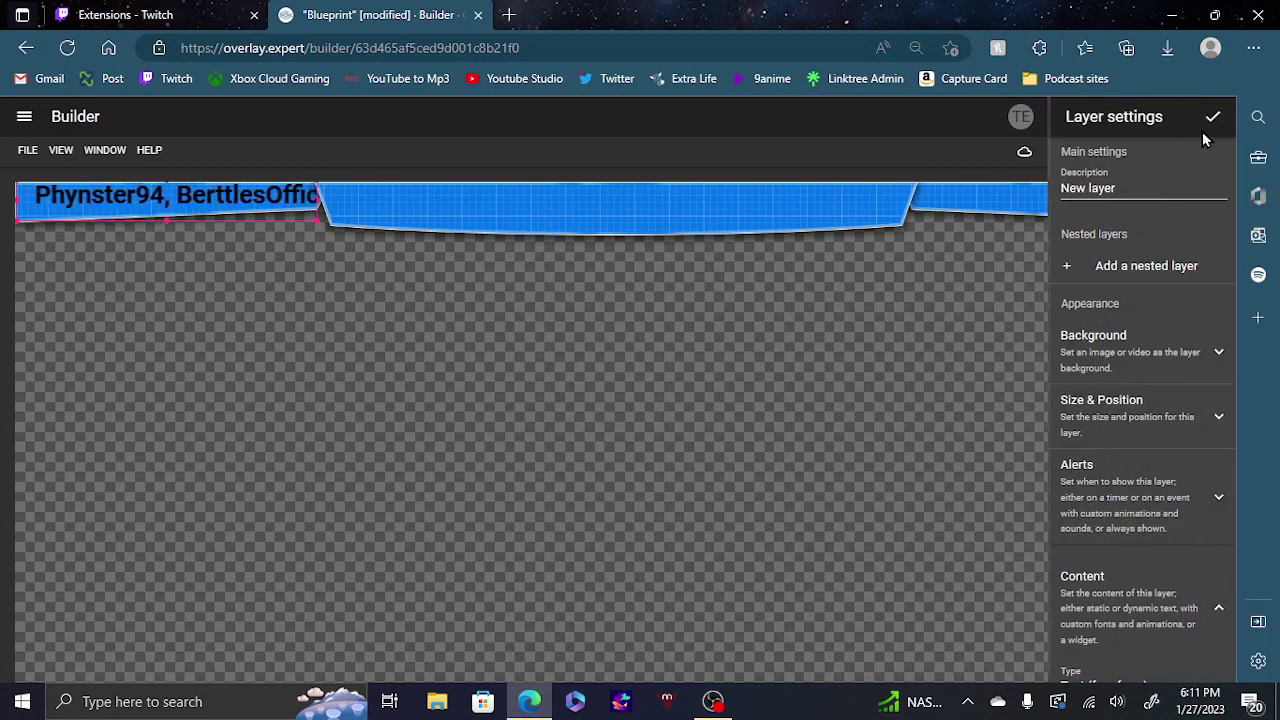
{"action": "left_click", "coordinate": [1209, 122]}
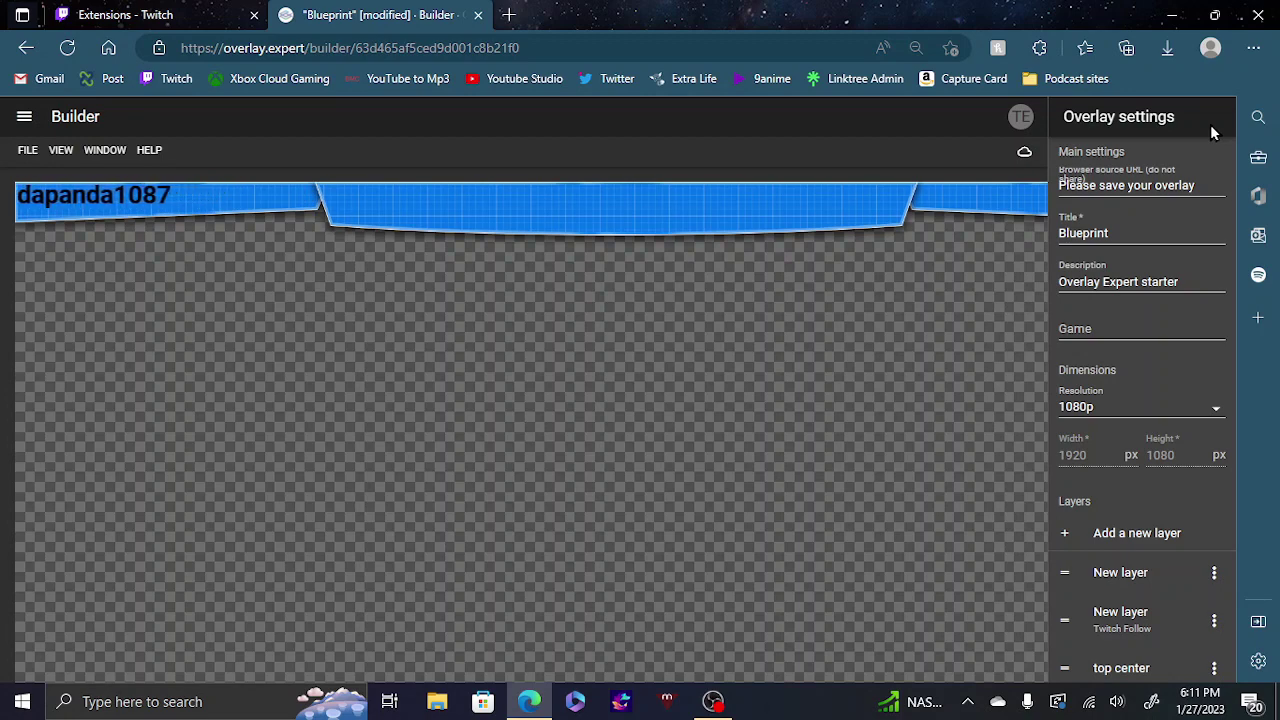
{"action": "key", "text": "alt+Tab"}
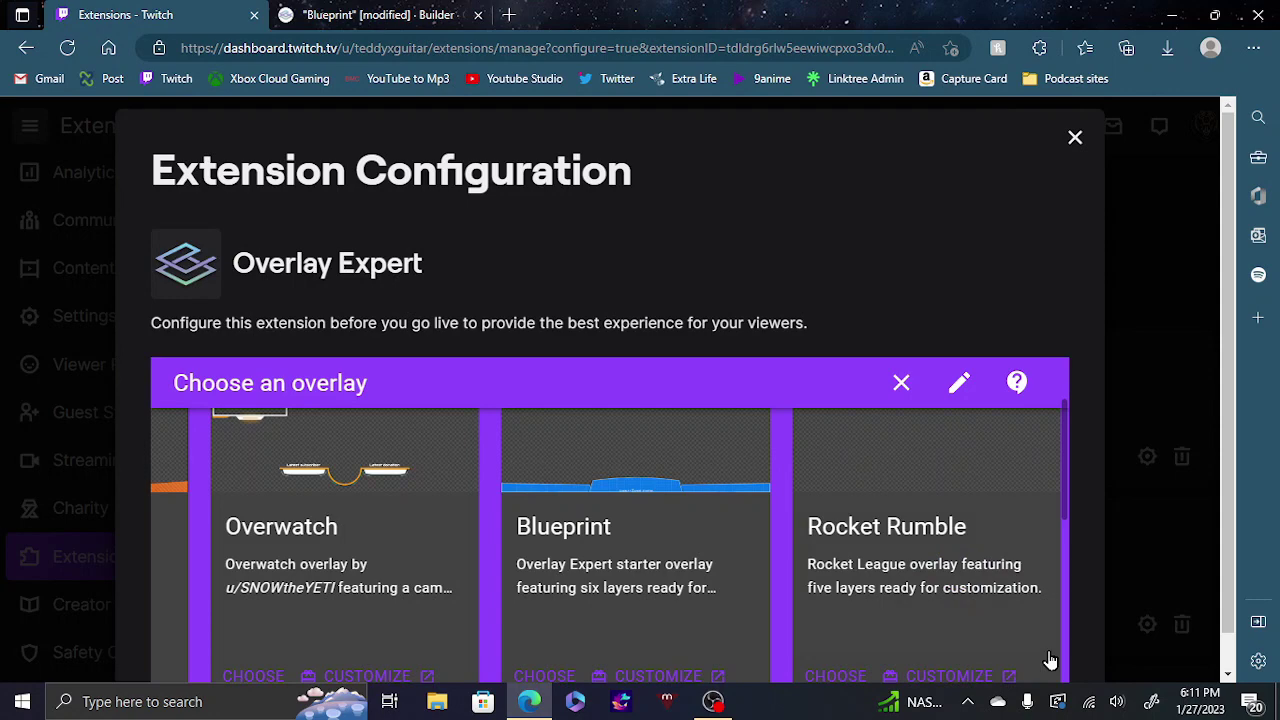
{"action": "left_click", "coordinate": [712, 701]}
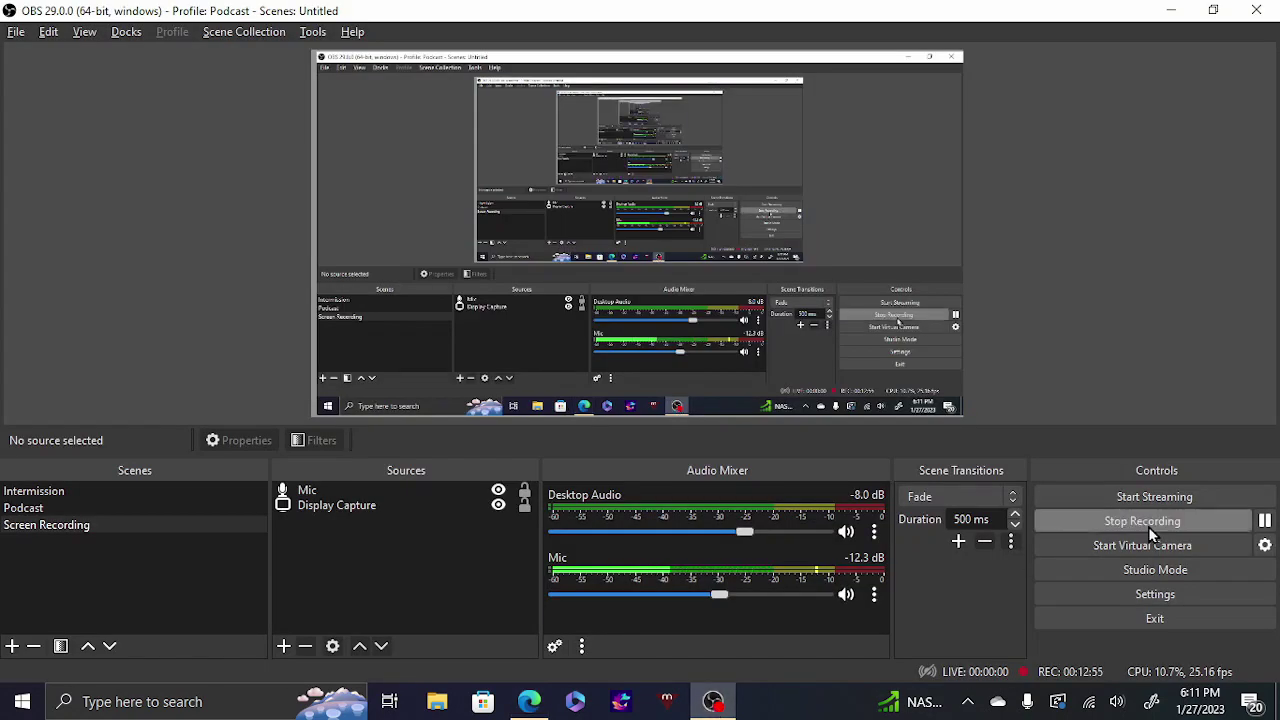